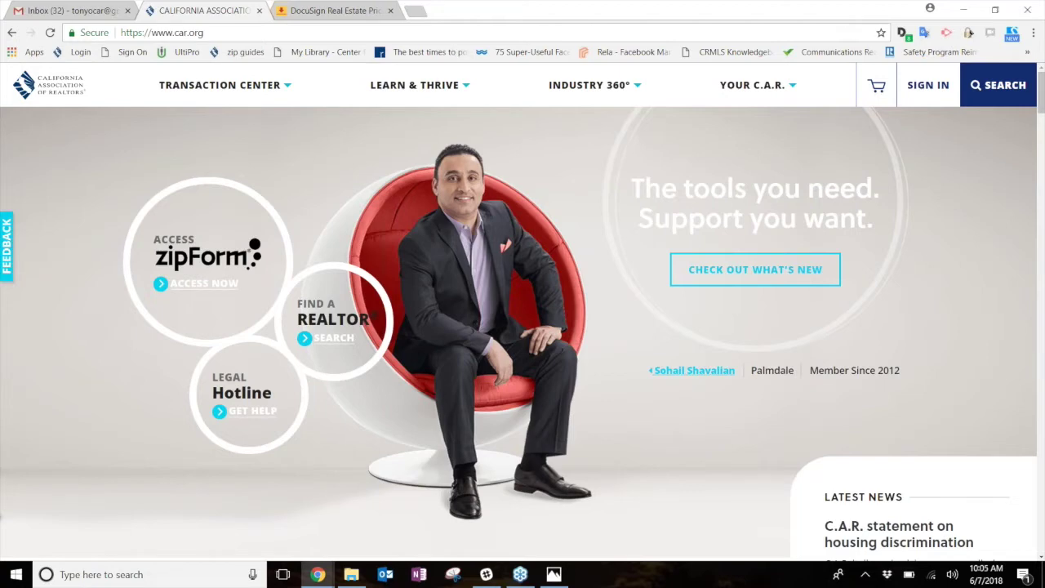
# - Launch zipForm Plus from the car.org member home page through zipForm ACCESS NOW
pyautogui.click(339, 10)
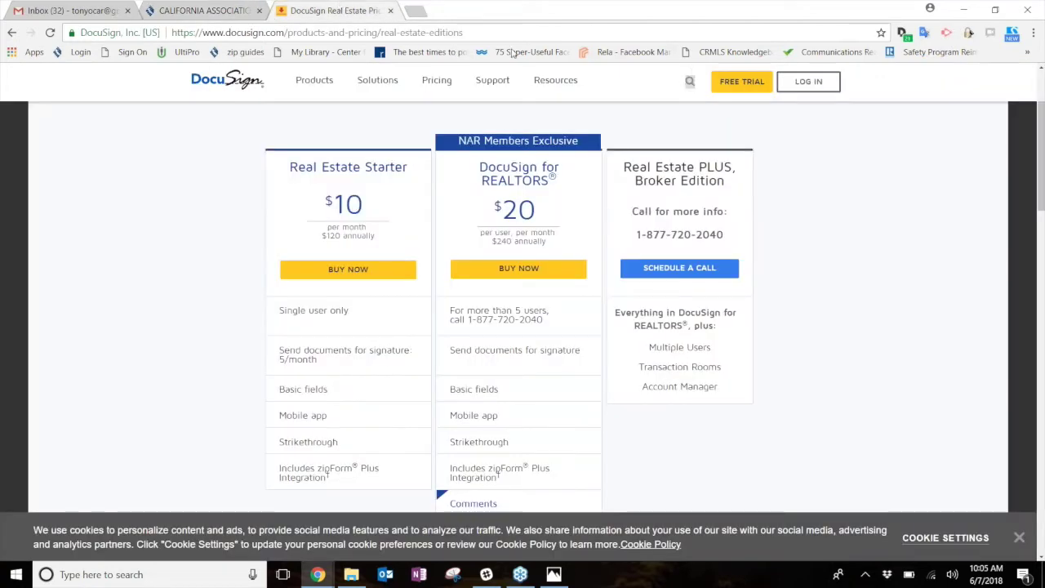
pyautogui.click(198, 10)
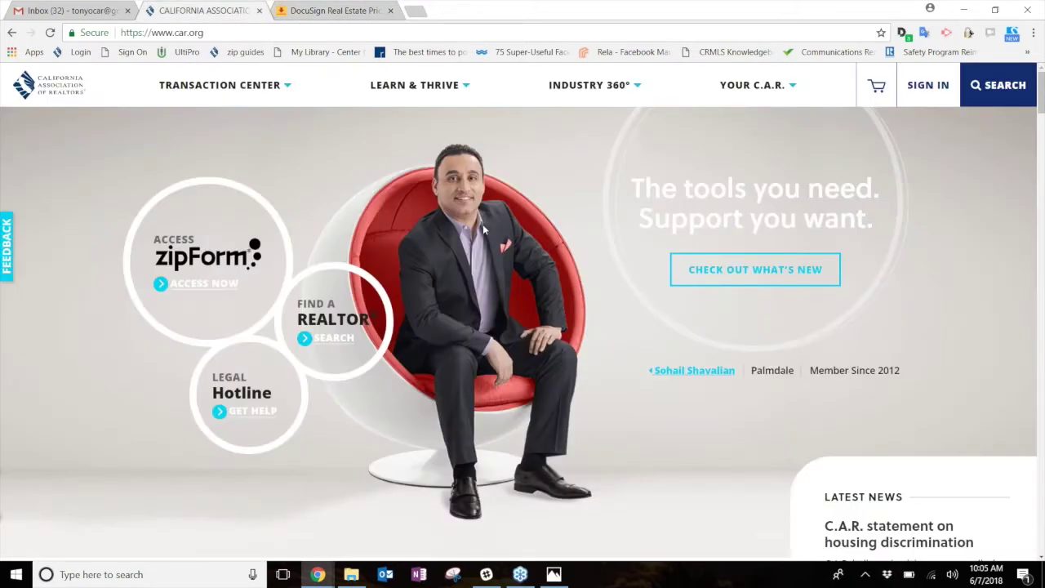
pyautogui.click(202, 285)
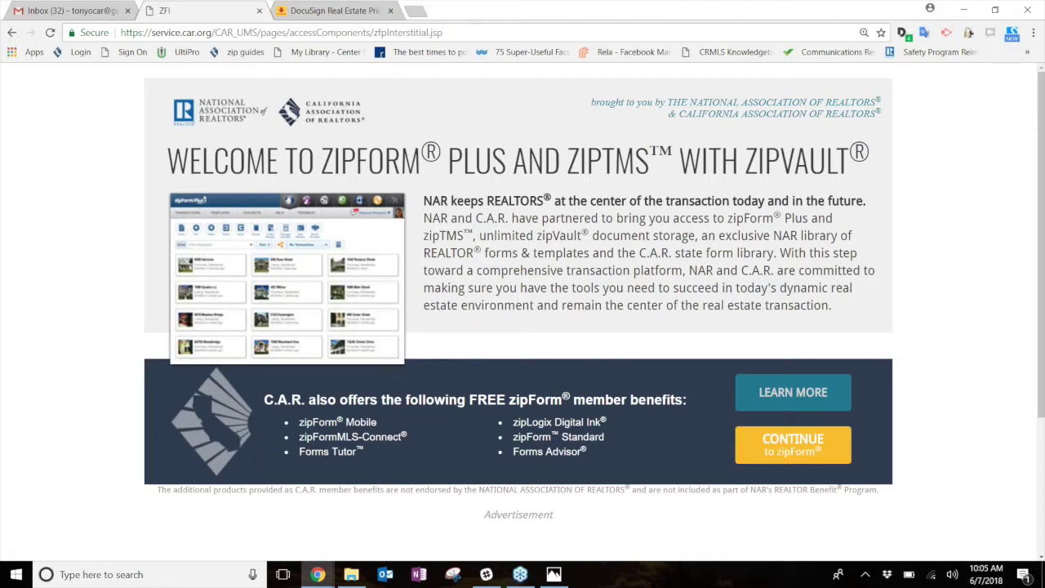
pyautogui.click(782, 451)
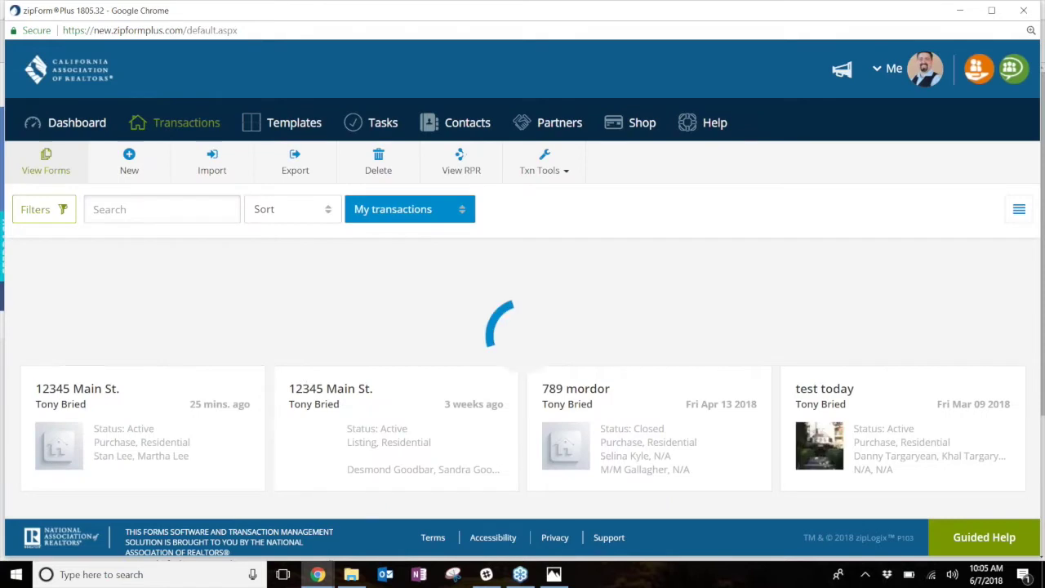
pyautogui.click(147, 406)
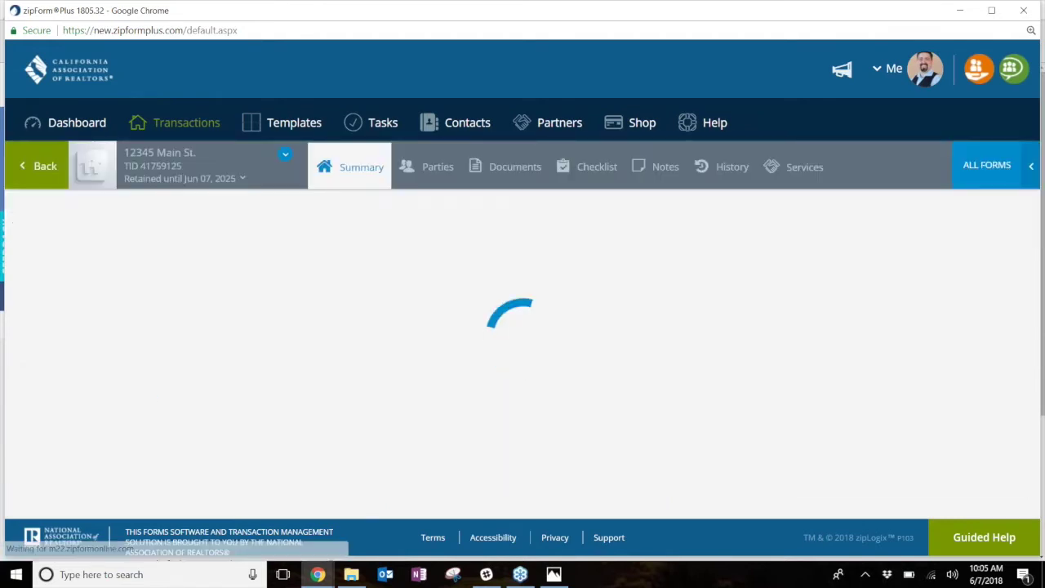
pyautogui.click(511, 166)
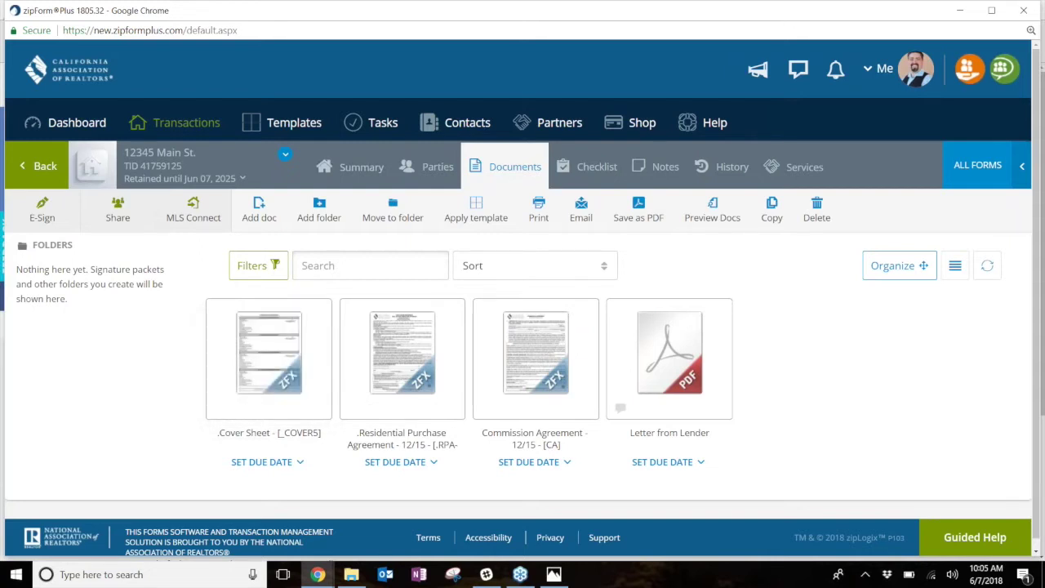
pyautogui.click(181, 126)
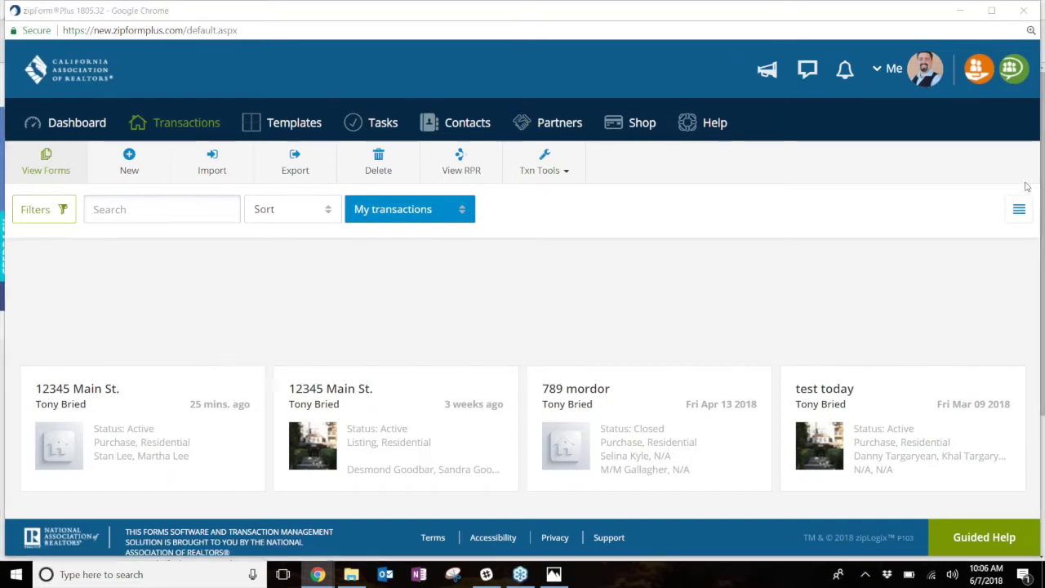
# - Open View Profile from the Me account menu at the top right
pyautogui.moveTo(872, 53)
pyautogui.mouseDown()
pyautogui.moveTo(870, 91)
pyautogui.moveTo(912, 67)
pyautogui.moveTo(876, 47)
pyautogui.moveTo(878, 64)
pyautogui.mouseUp()
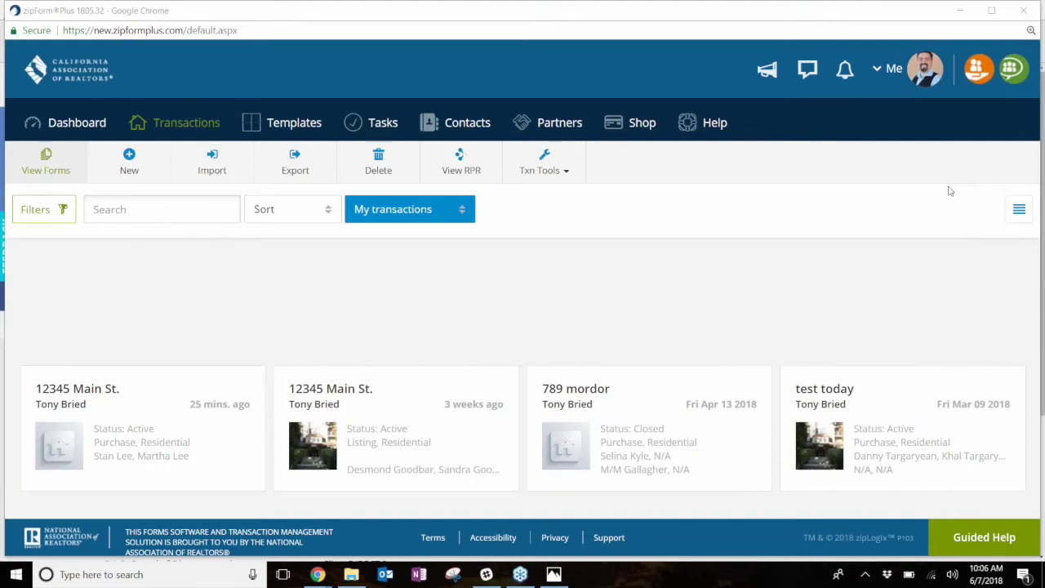
pyautogui.click(888, 70)
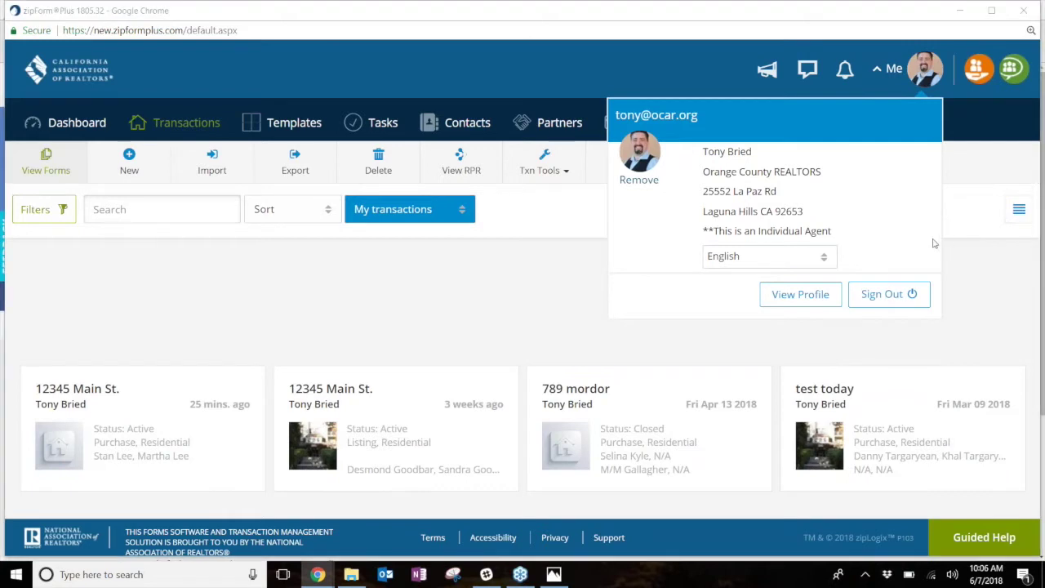
pyautogui.moveTo(761, 288); pyautogui.dragTo(835, 286)
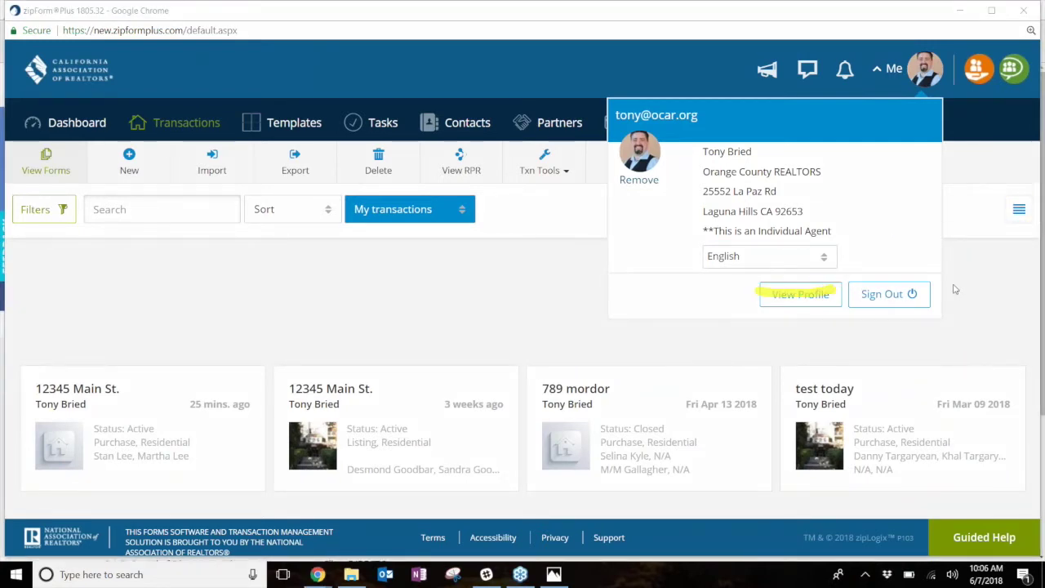
pyautogui.press('e')
pyautogui.click(800, 294)
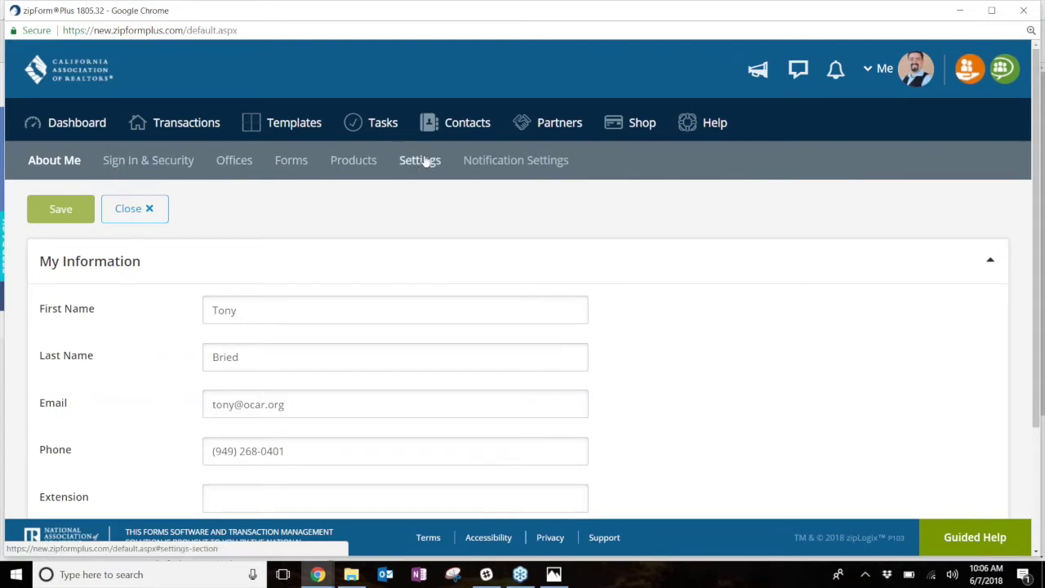
# - In the profile settings, switch e-signatures to zipLogix Digital Ink, back to DocuSign, then unlink DocuSign
pyautogui.click(423, 162)
pyautogui.scroll(-1, 417, 336)
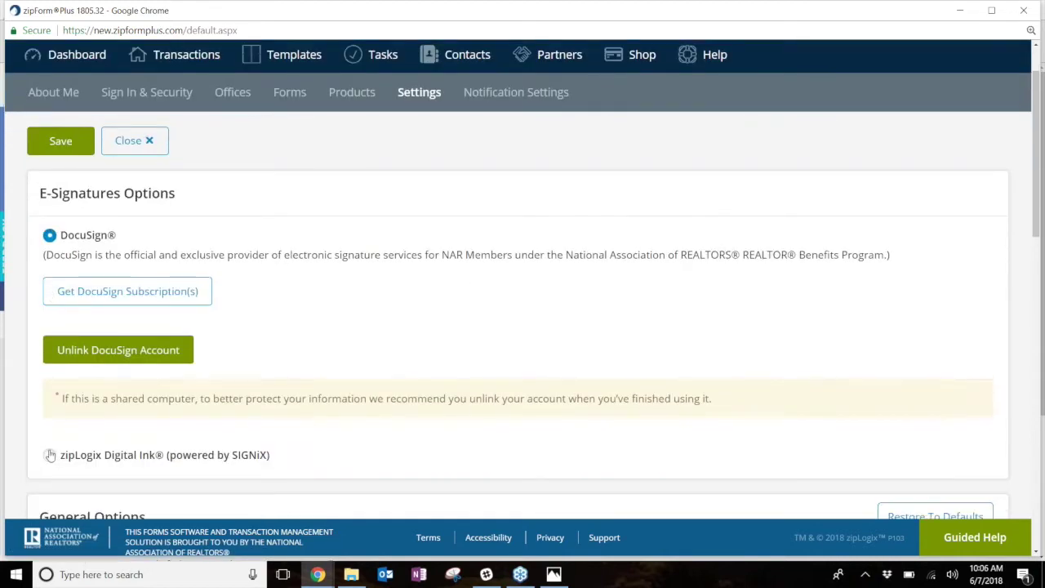
pyautogui.click(50, 455)
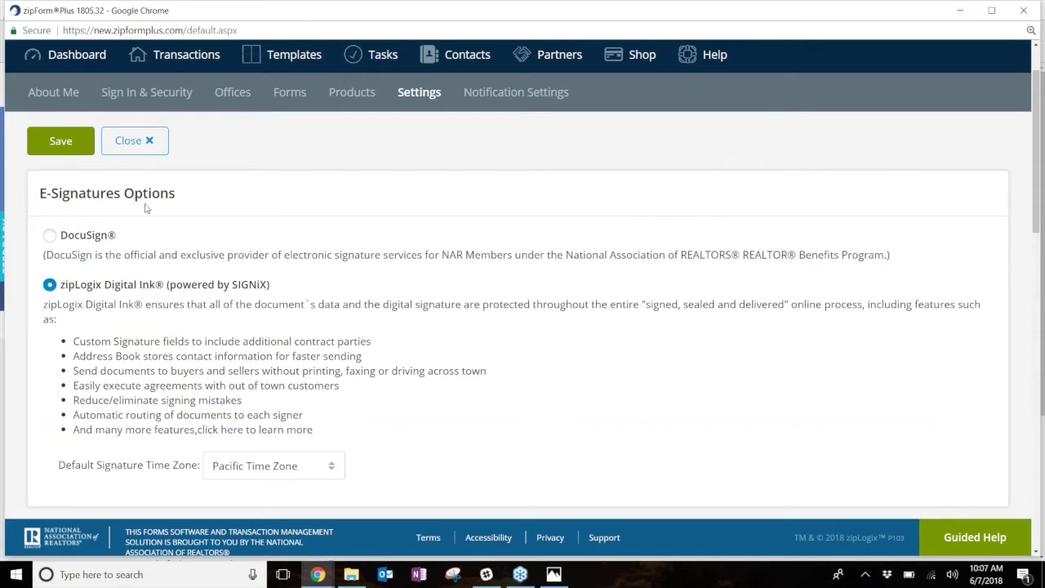
pyautogui.scroll(-1, 200, 280)
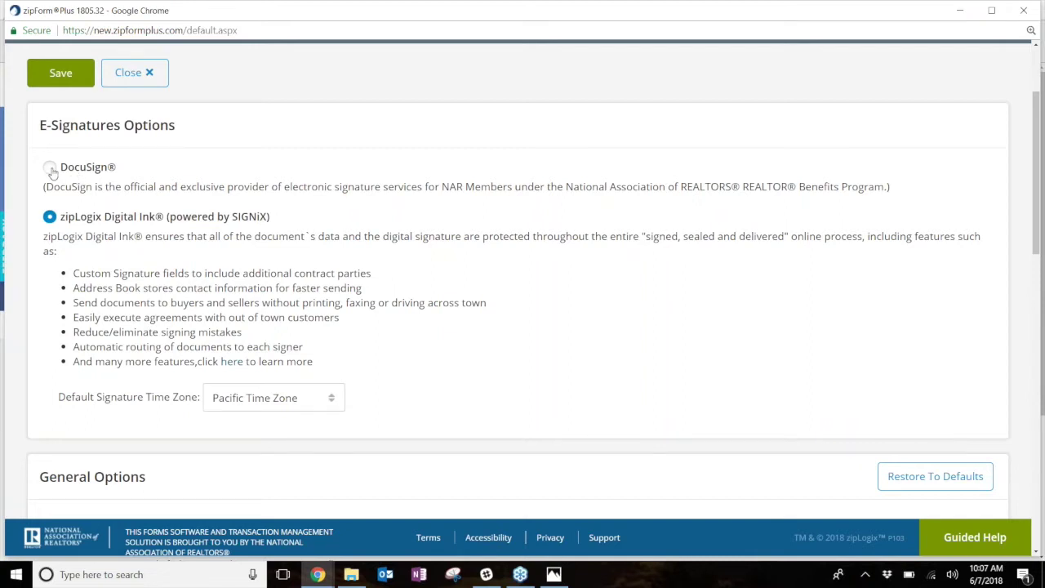
pyautogui.click(52, 169)
pyautogui.click(137, 291)
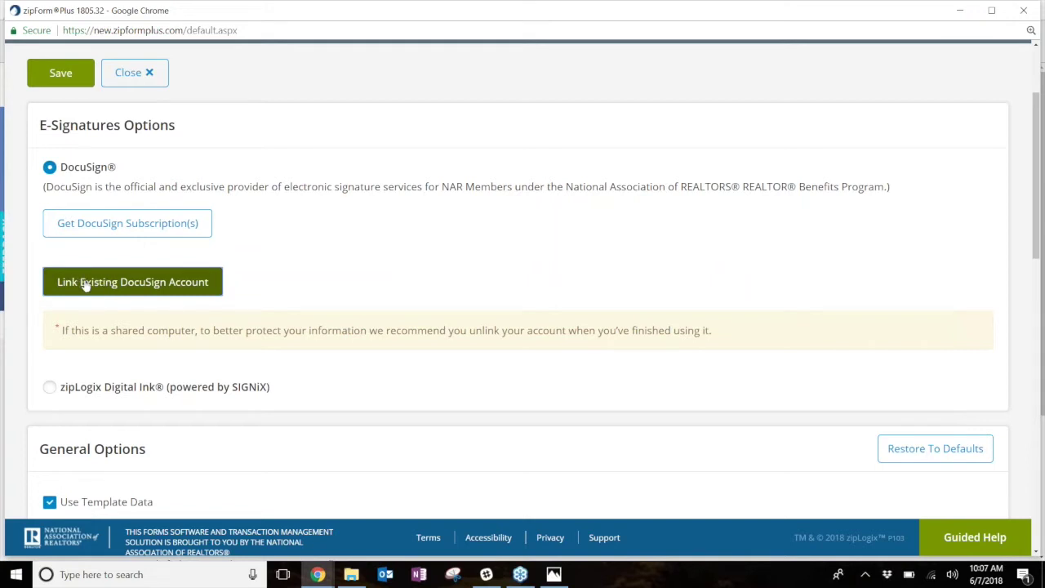
# - Relink the existing DocuSign account by signing in with its e-mail and password
pyautogui.click(168, 280)
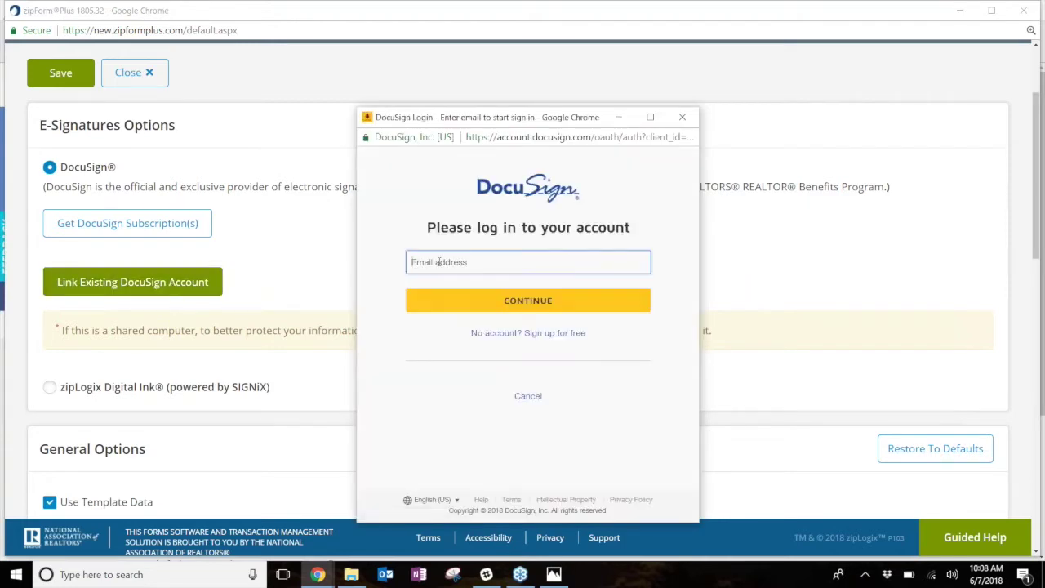
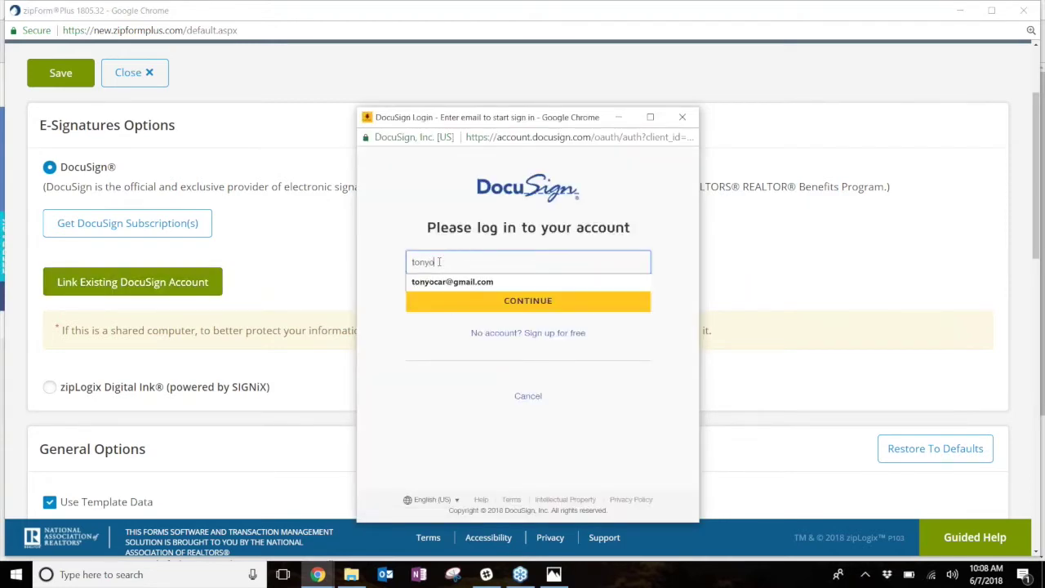
pyautogui.click(510, 303)
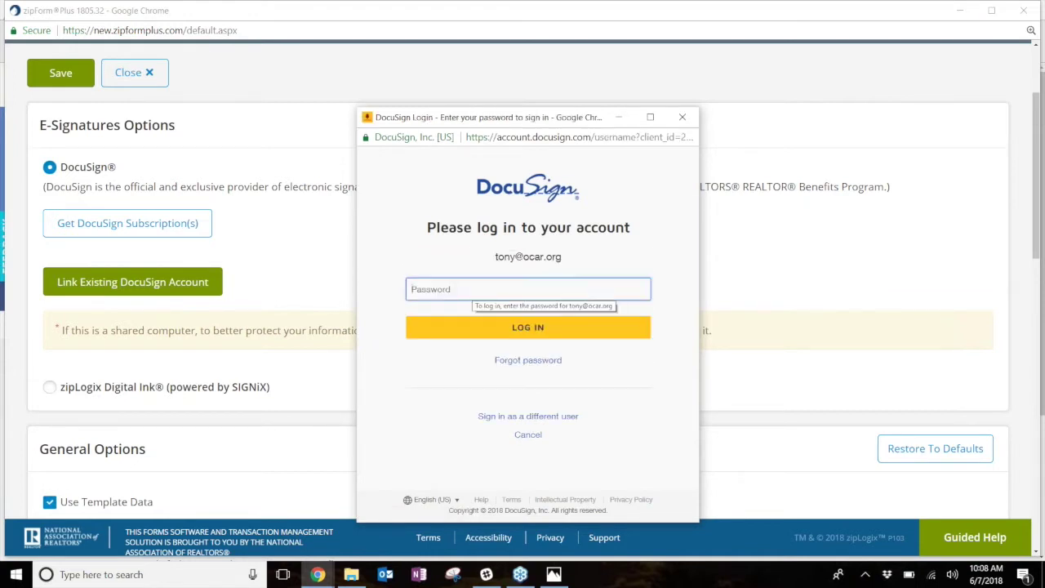
pyautogui.write('•••••••')
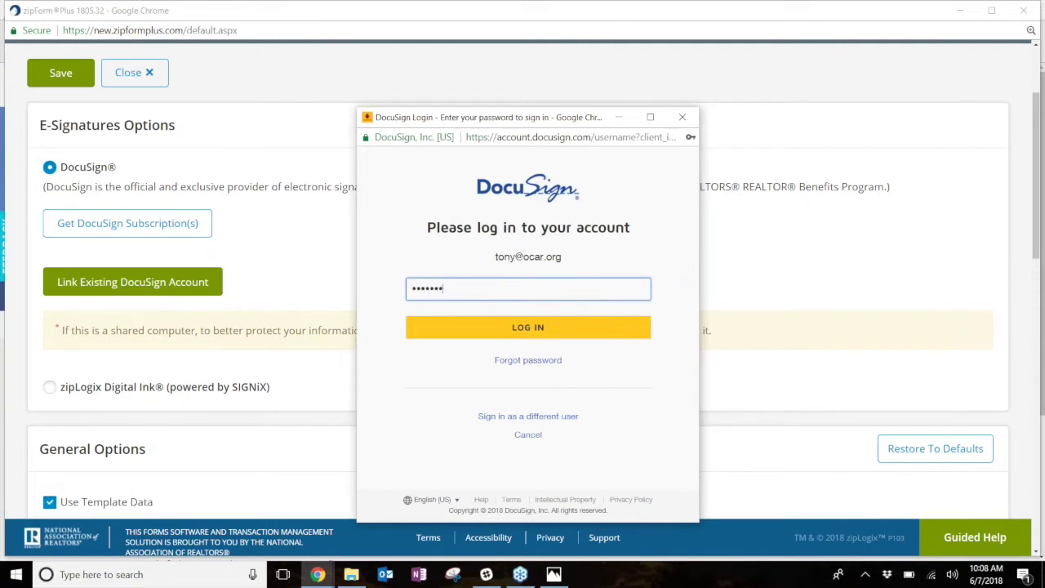
pyautogui.press('Return')
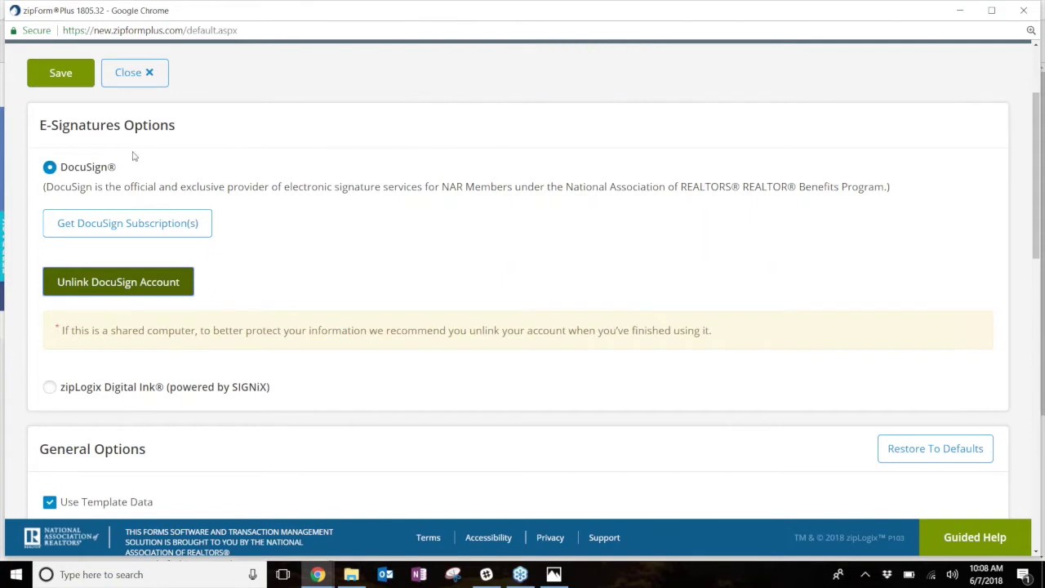
# - Save the e-signature settings and go back to the Transactions list
pyautogui.click(61, 82)
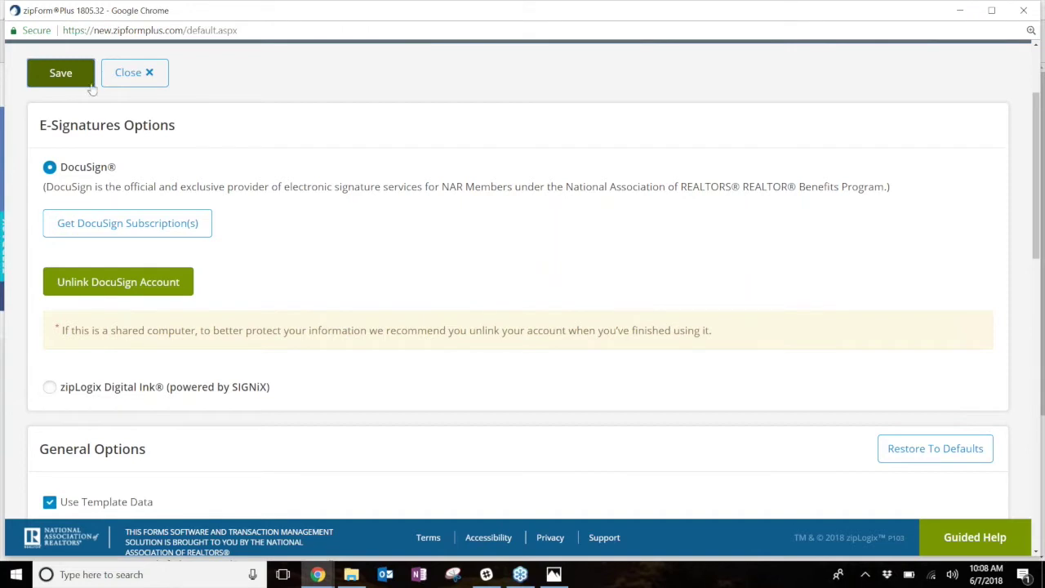
pyautogui.scroll(2, 419, 190)
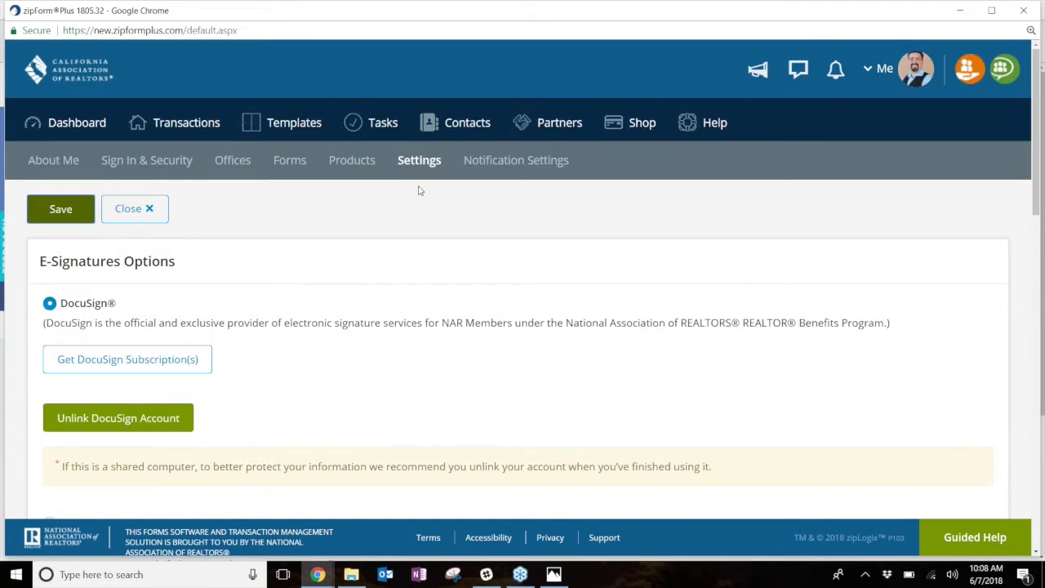
pyautogui.click(135, 209)
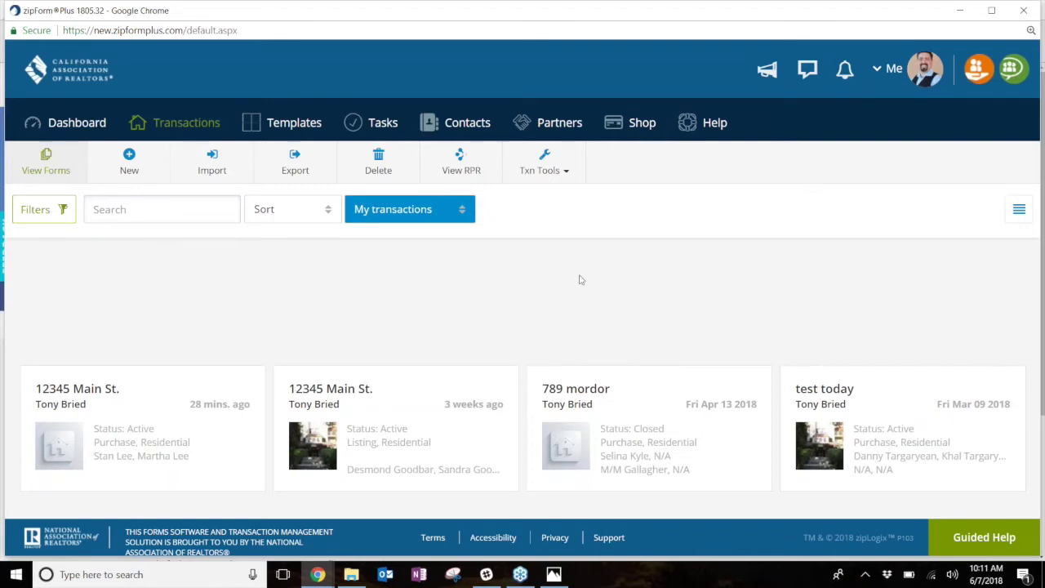
# - Open the 12345 Main St. transaction's e-signature packets and start a new packet
pyautogui.click(127, 411)
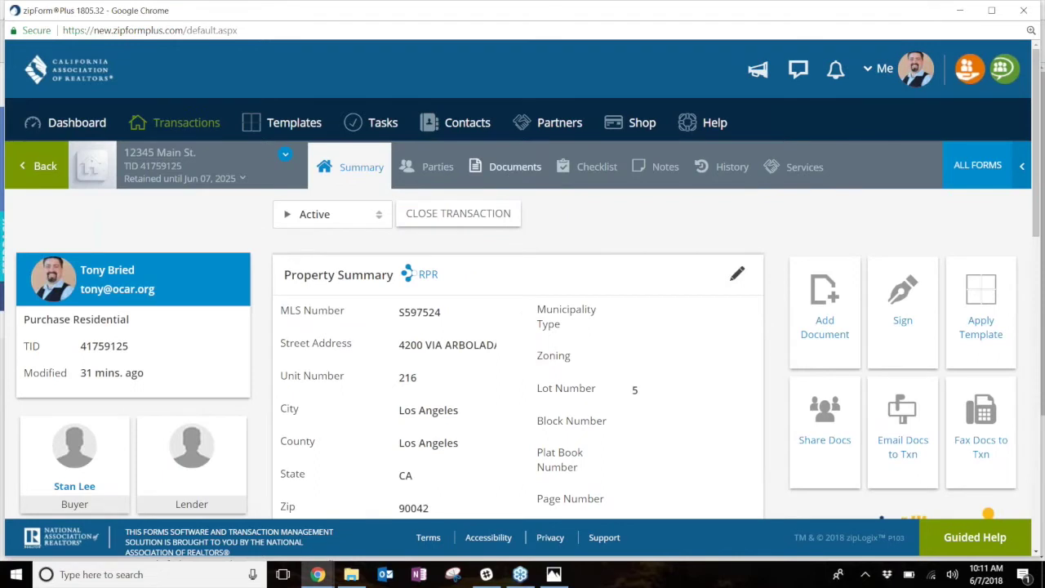
pyautogui.click(507, 169)
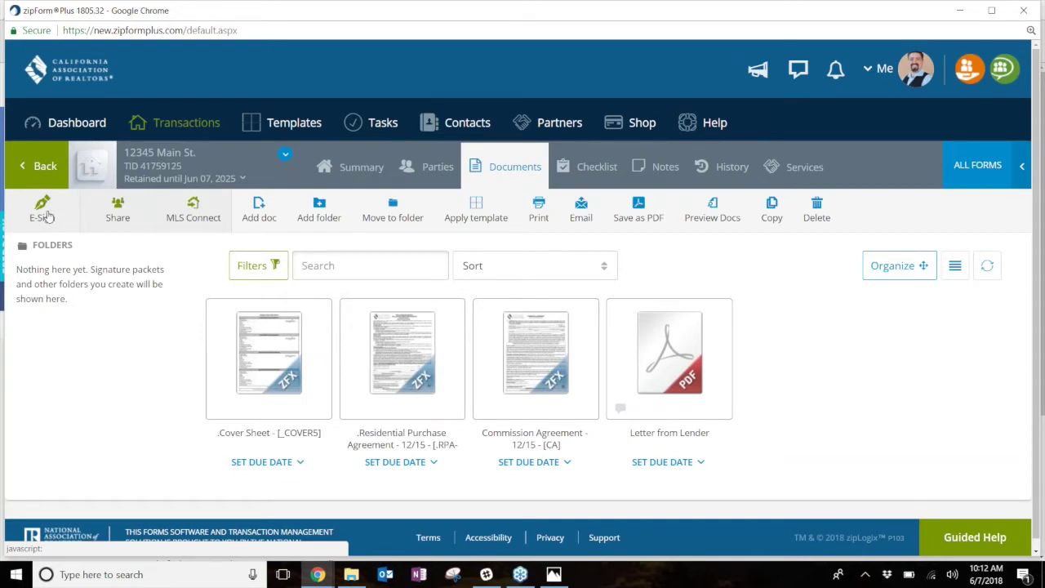
pyautogui.click(42, 212)
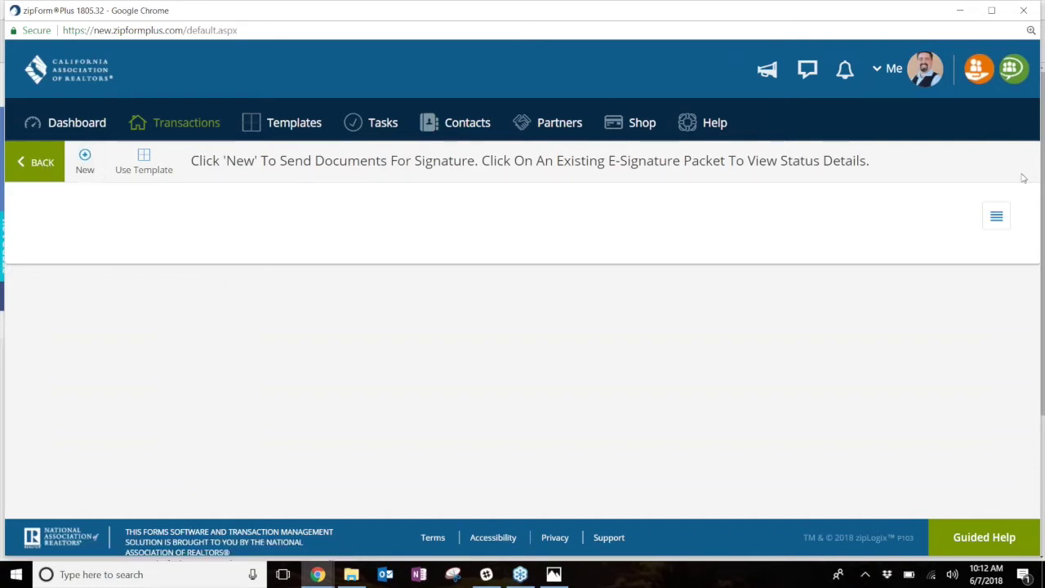
pyautogui.moveTo(67, 166)
pyautogui.mouseDown()
pyautogui.moveTo(102, 186)
pyautogui.moveTo(121, 140)
pyautogui.moveTo(72, 136)
pyautogui.moveTo(67, 149)
pyautogui.mouseUp()
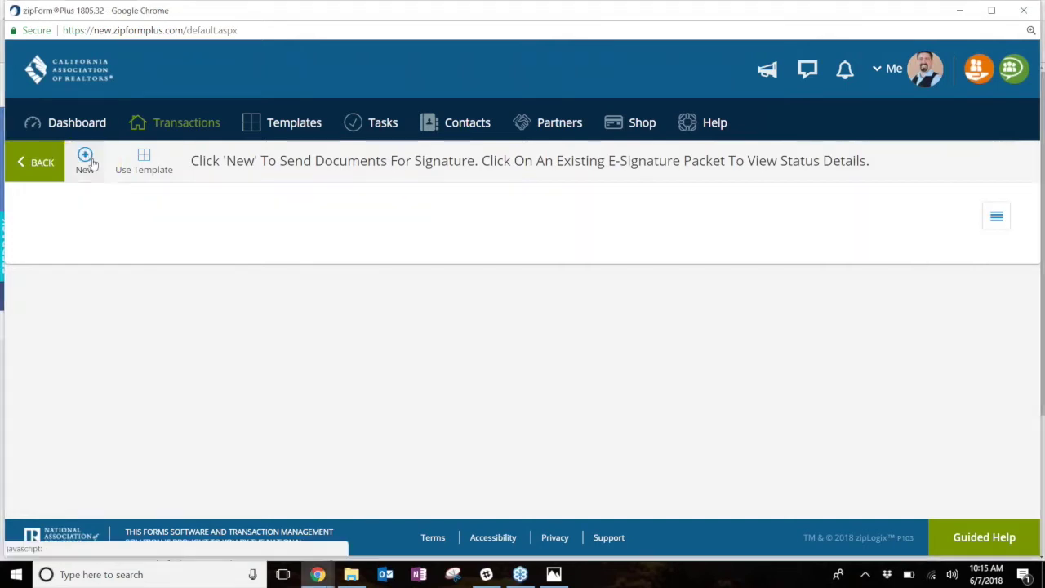
pyautogui.click(85, 158)
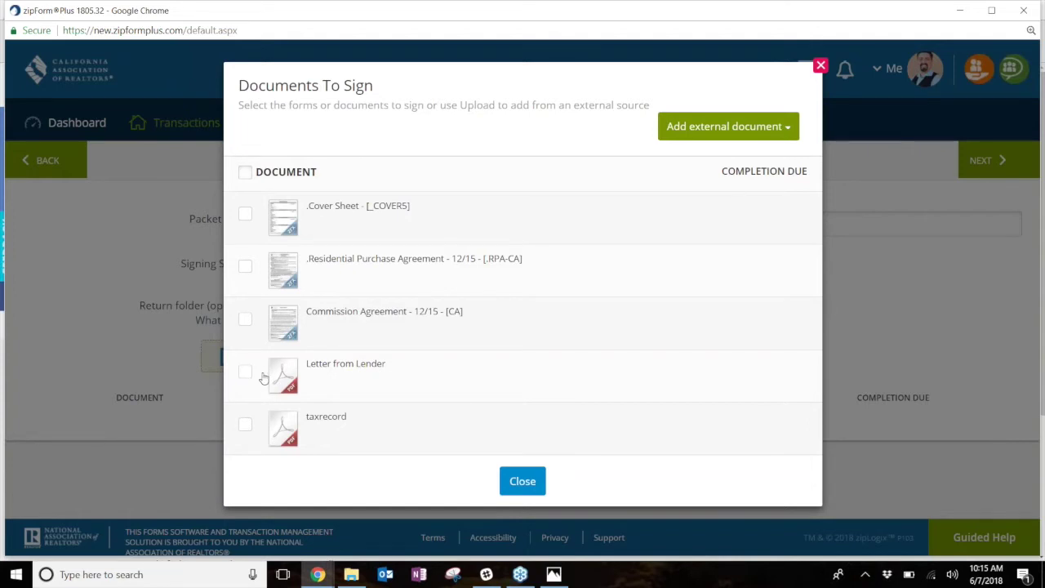
# - Tick the Residential Purchase Agreement and Commission Agreement in Documents To Sign
pyautogui.click(245, 269)
pyautogui.click(245, 319)
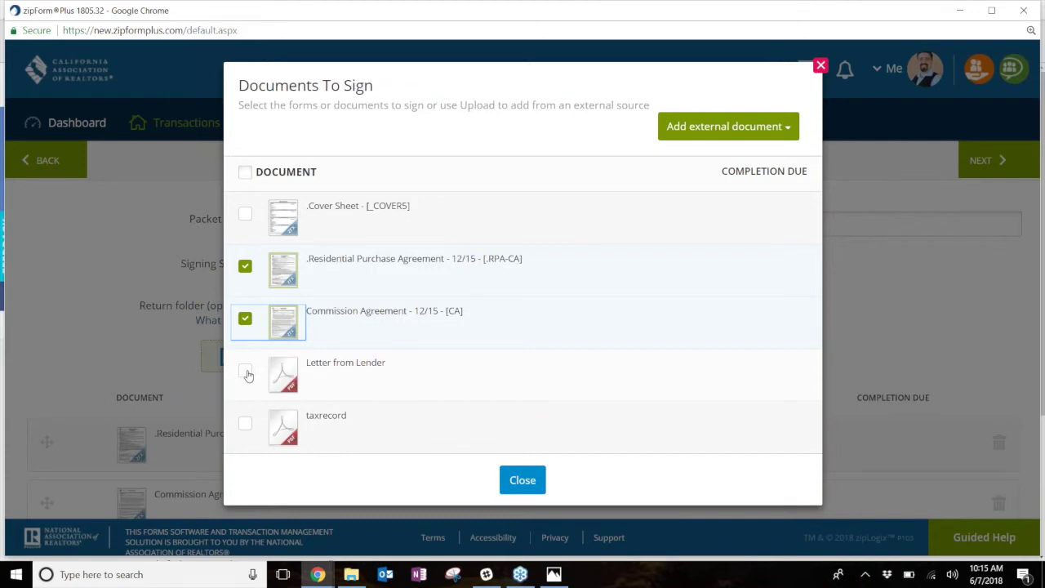
pyautogui.click(522, 480)
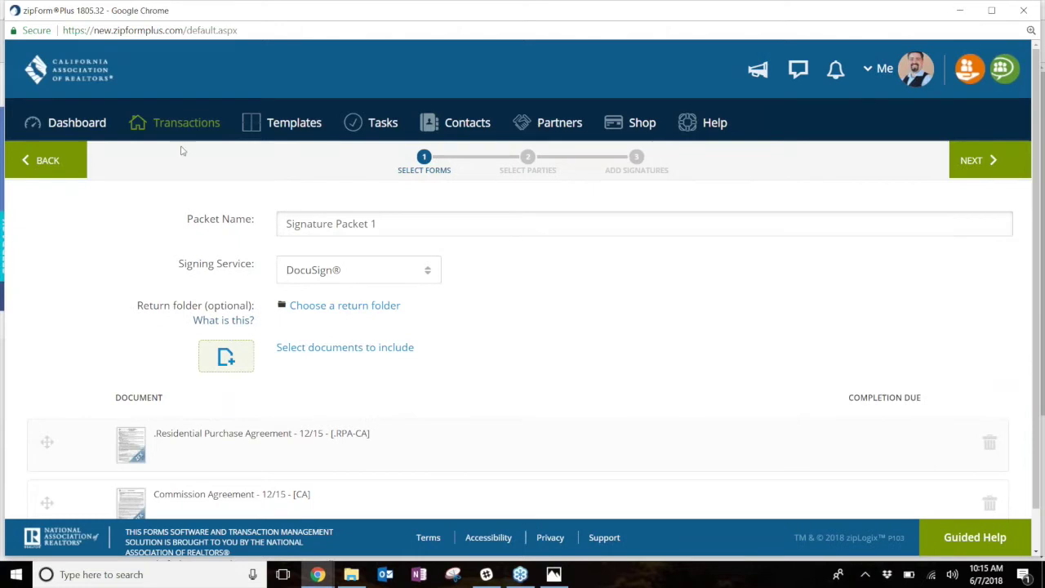
# - Return to Transactions, reopen 12345 Main St. documents and choose Add doc
pyautogui.click(36, 167)
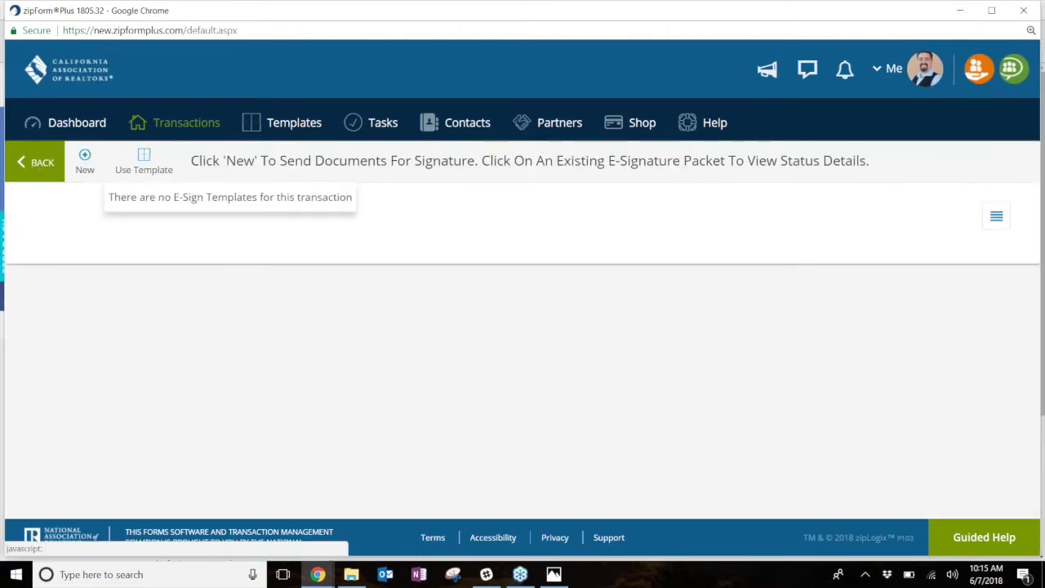
pyautogui.click(211, 122)
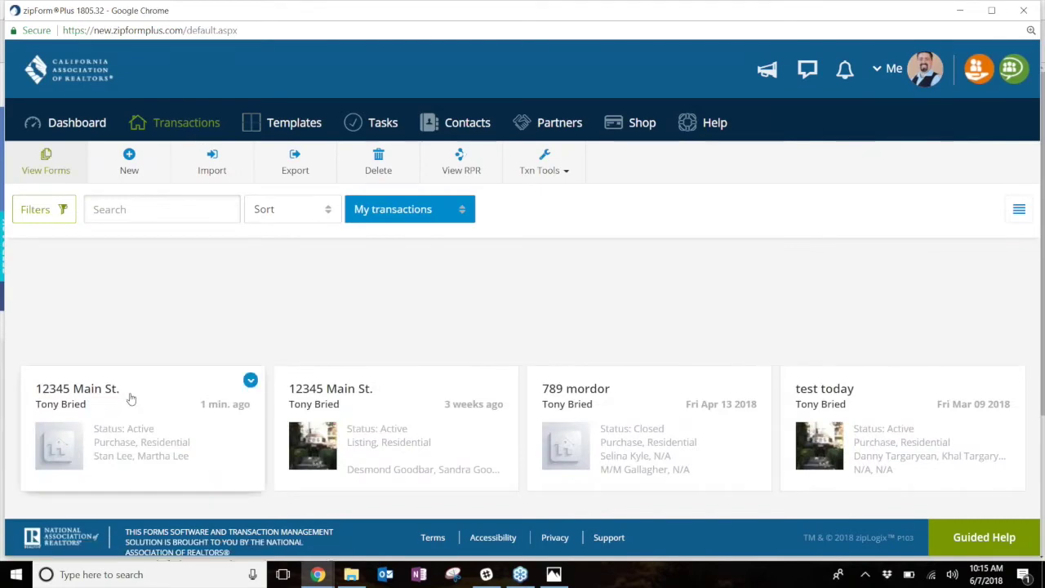
pyautogui.click(128, 403)
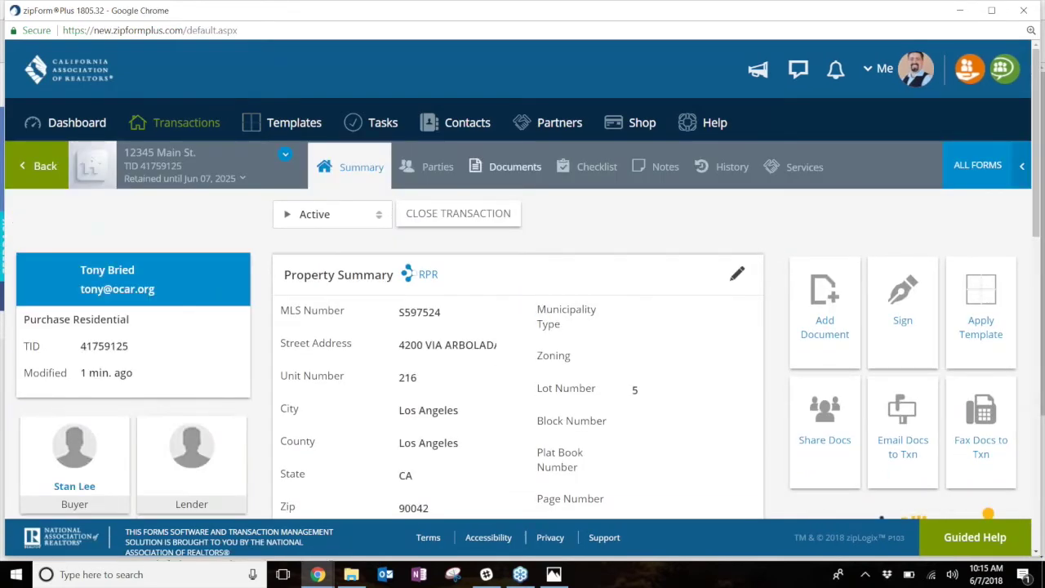
pyautogui.click(504, 166)
pyautogui.click(258, 204)
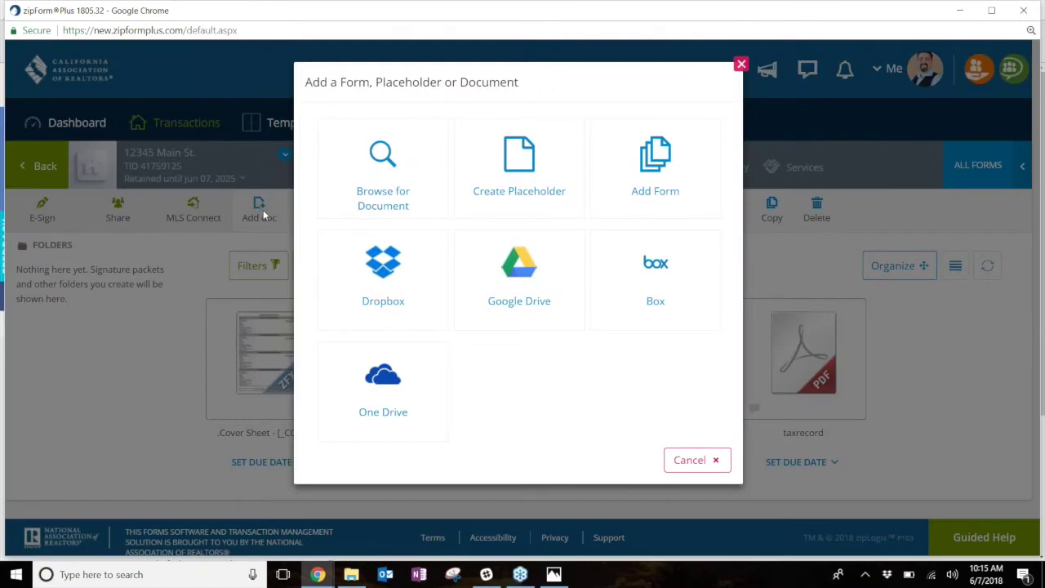
# - Browse for the ListingAgreement Form B file and add it to the transaction
pyautogui.click(380, 193)
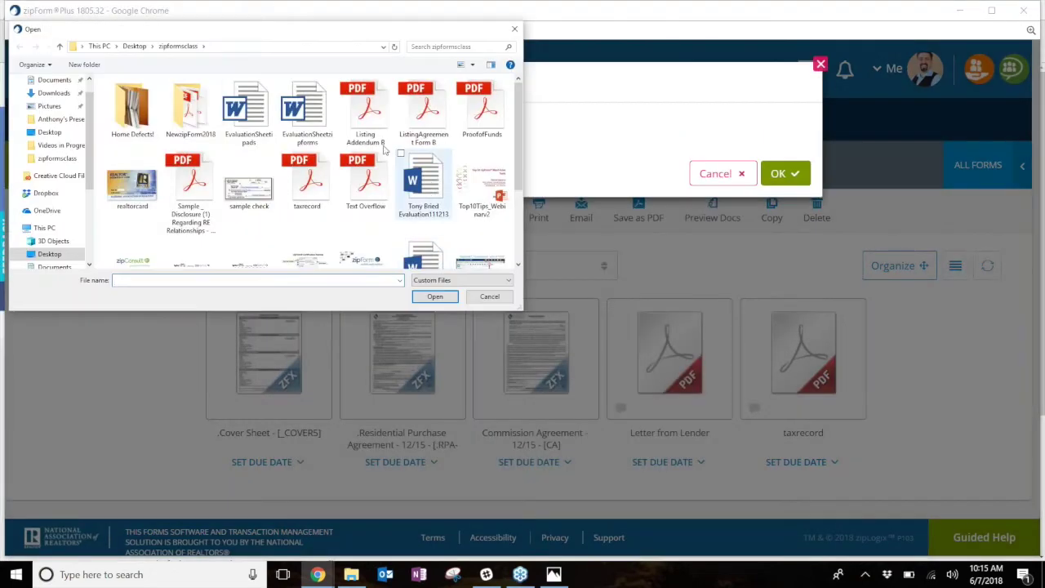
pyautogui.click(418, 112)
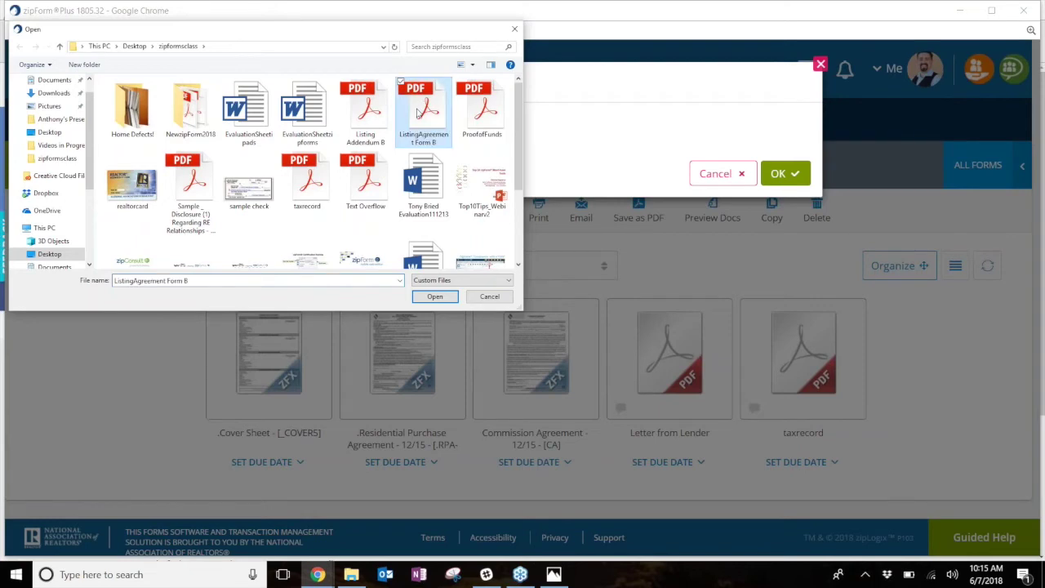
pyautogui.doubleClick(419, 116)
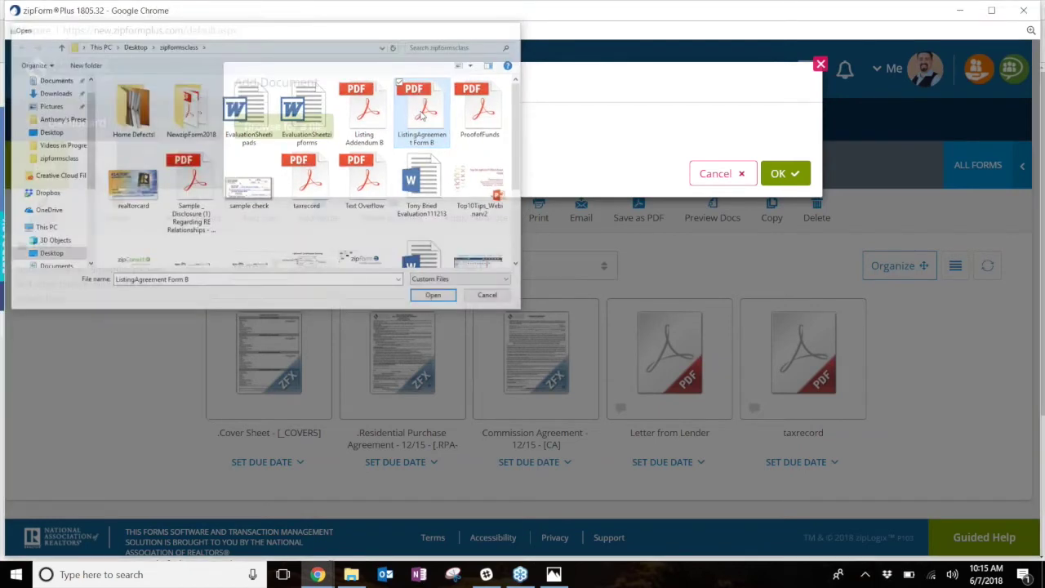
pyautogui.click(788, 271)
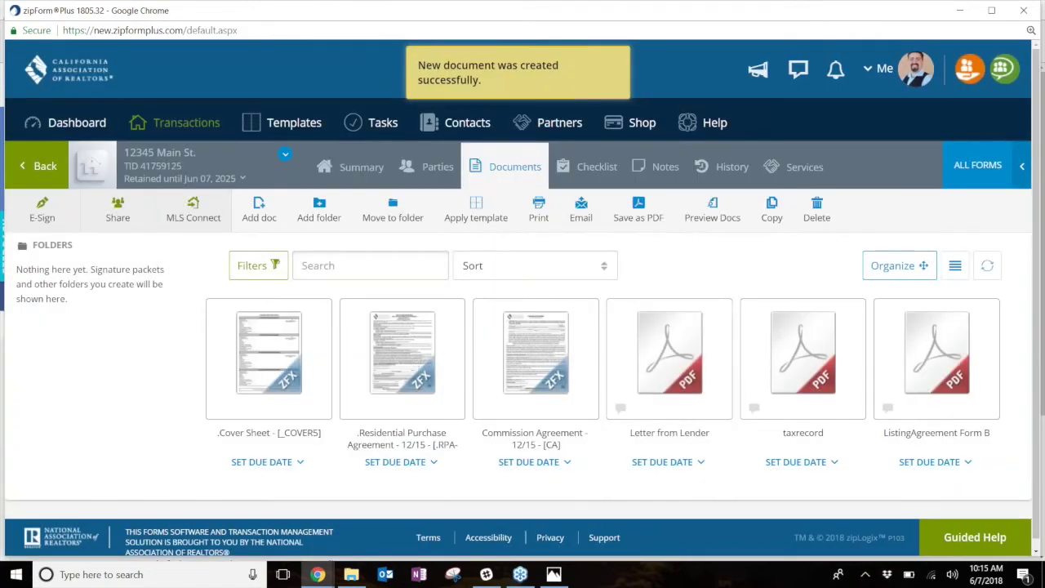
# - Create a new packet with Residential Purchase Agreement, Commission Agreement and ListingAgreement Form B
pyautogui.click(45, 211)
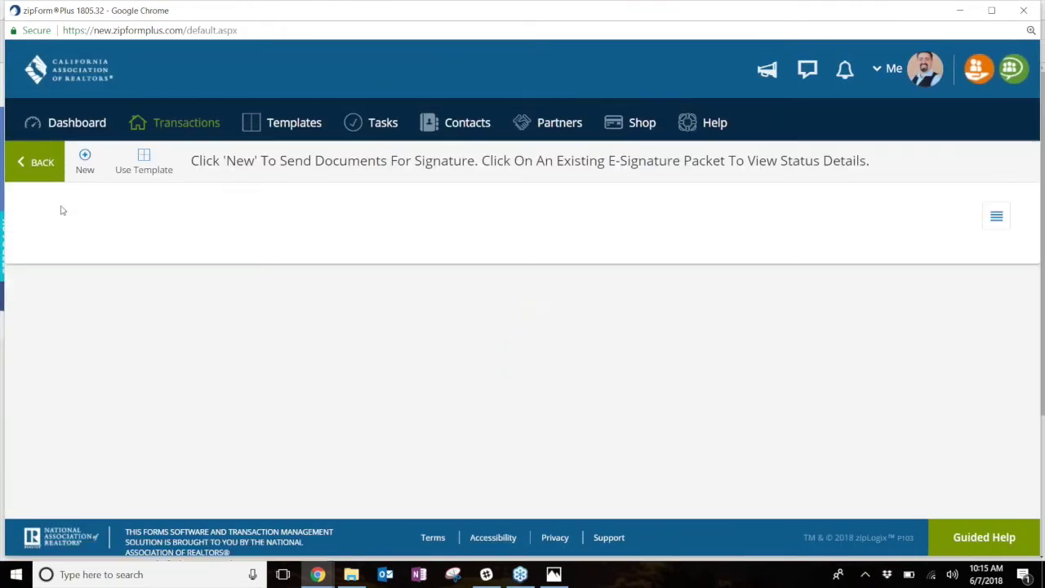
pyautogui.click(84, 155)
pyautogui.click(228, 356)
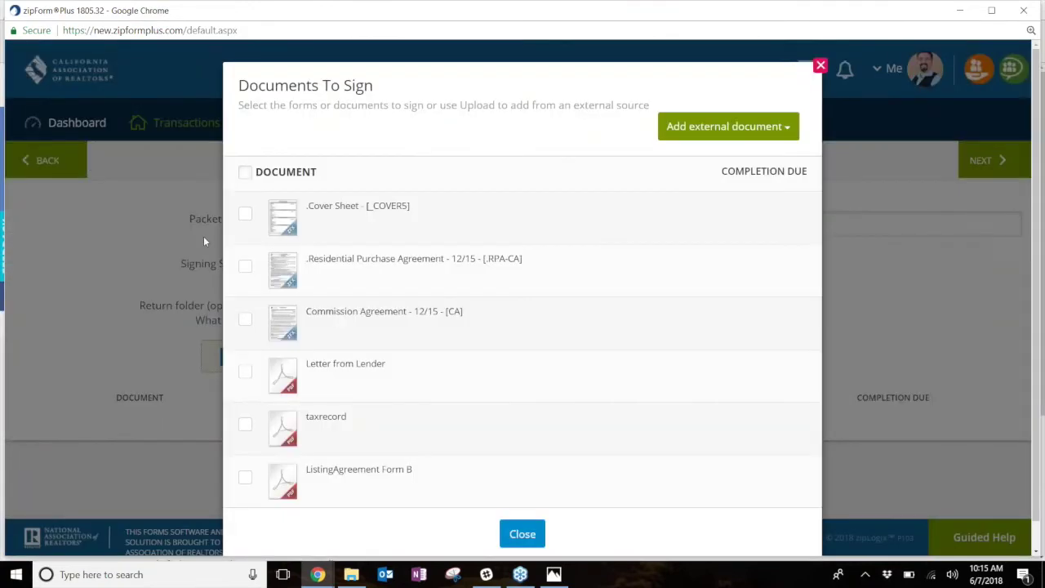
pyautogui.click(245, 266)
pyautogui.click(248, 320)
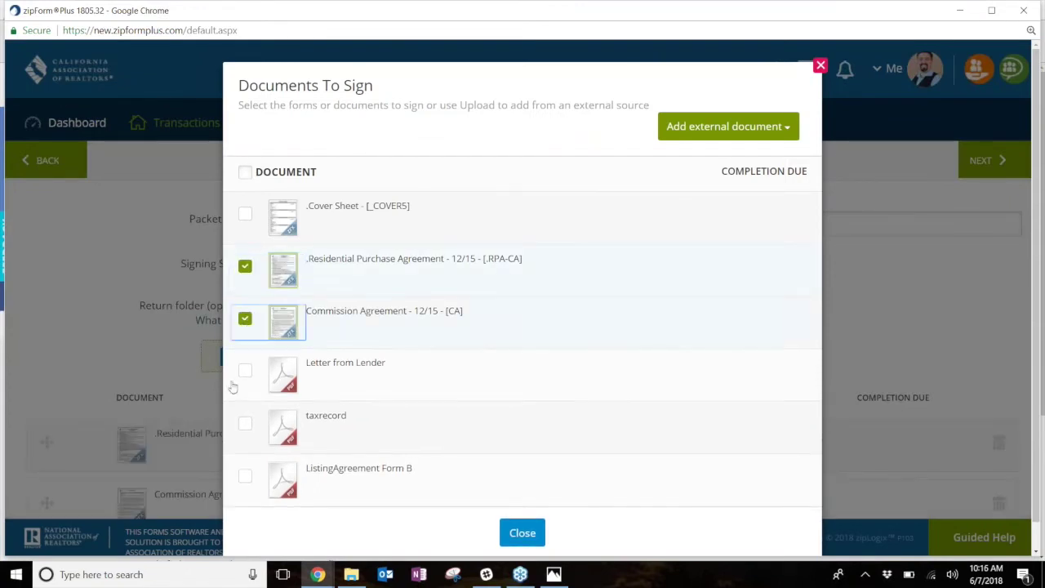
pyautogui.click(246, 477)
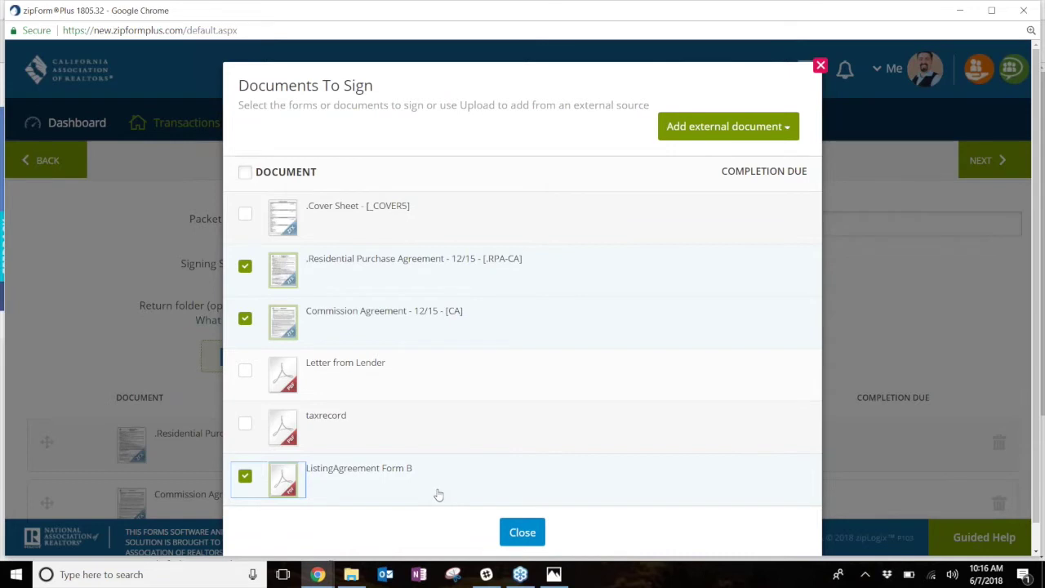
pyautogui.click(523, 532)
pyautogui.scroll(-2, 404, 387)
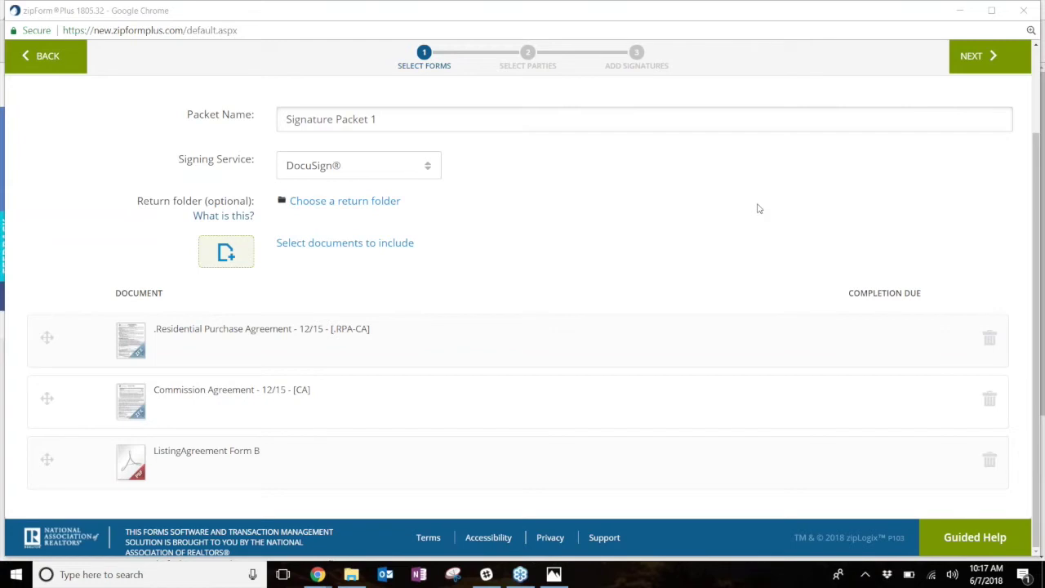
# - Advance to Select Parties and show Buyer Two's full e-mail address in Transaction Parties
pyautogui.click(983, 57)
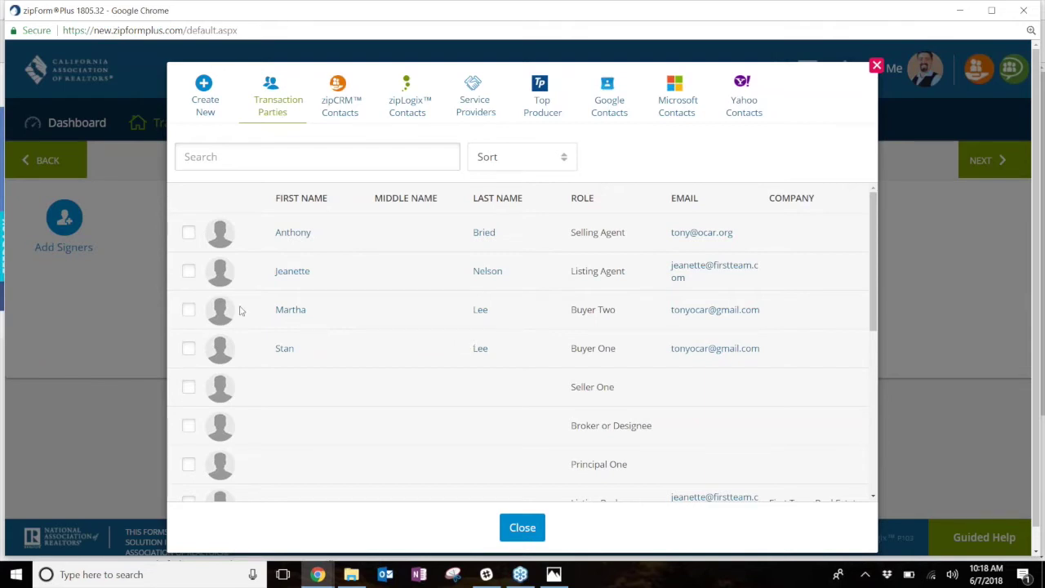
pyautogui.click(685, 324)
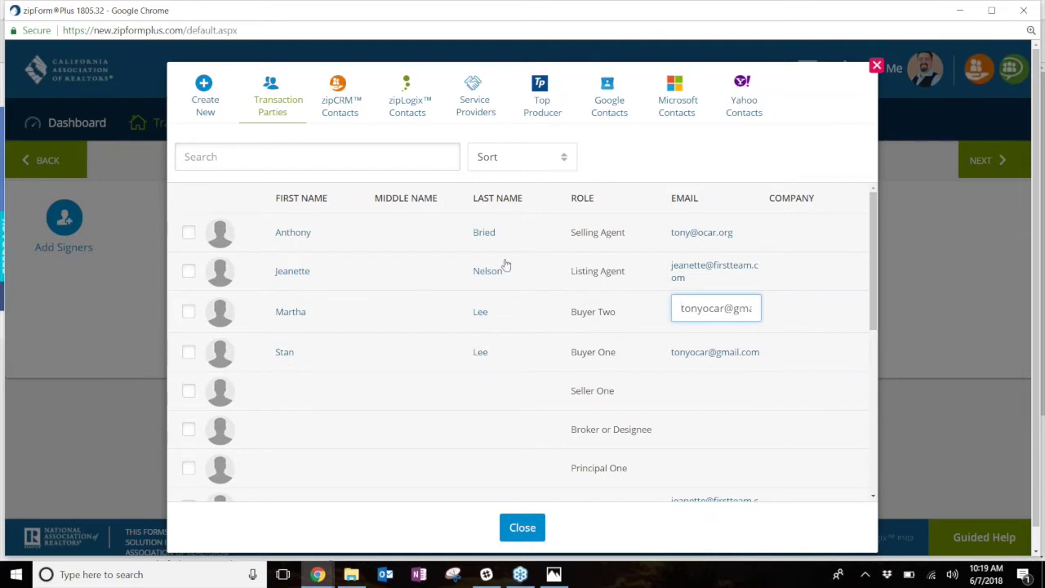
# - Add Buyer One, Buyer Two and the selling agent as packet signers
pyautogui.click(459, 400)
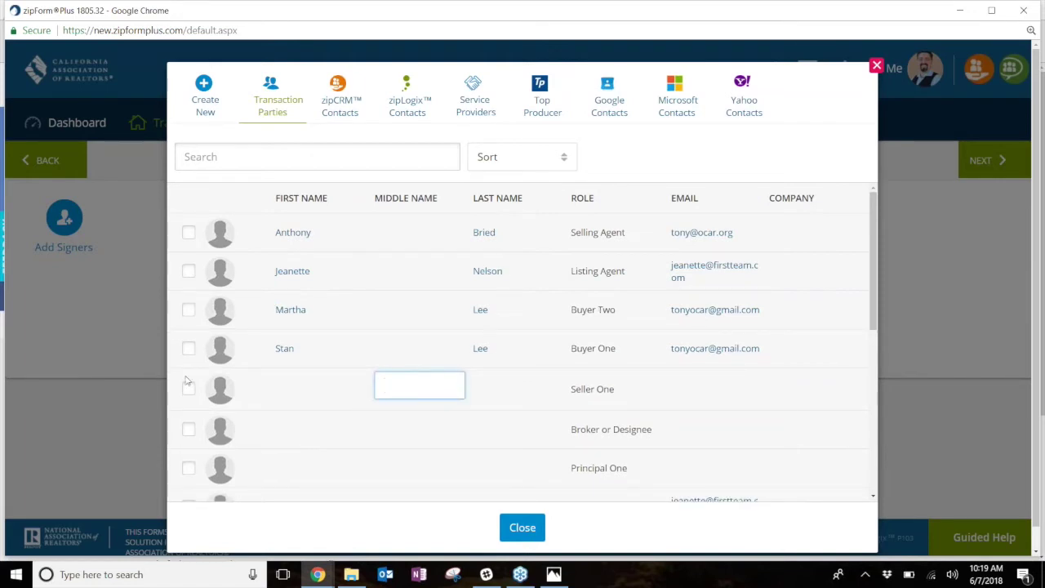
pyautogui.click(188, 349)
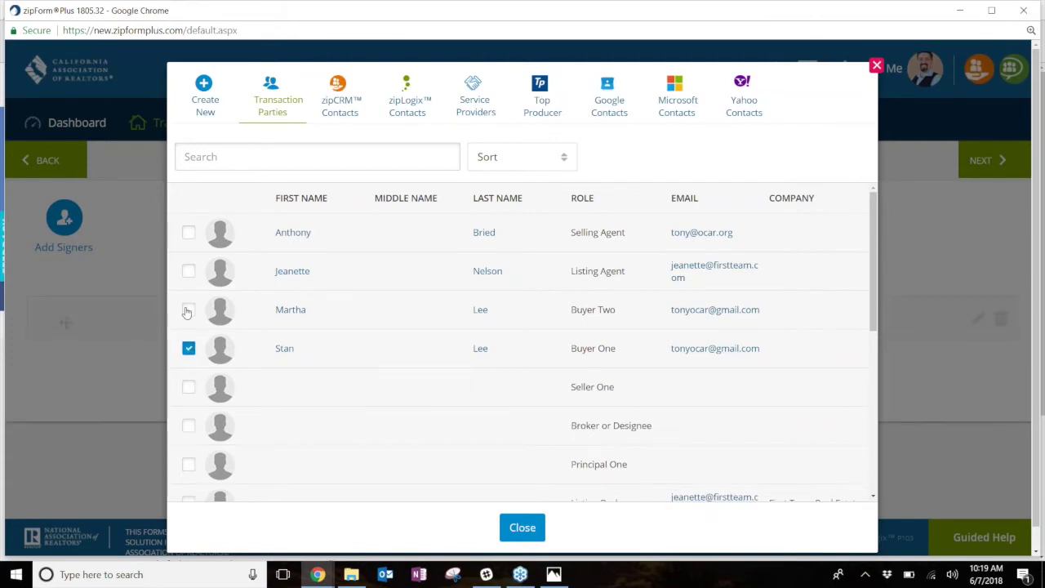
pyautogui.click(188, 310)
pyautogui.click(189, 232)
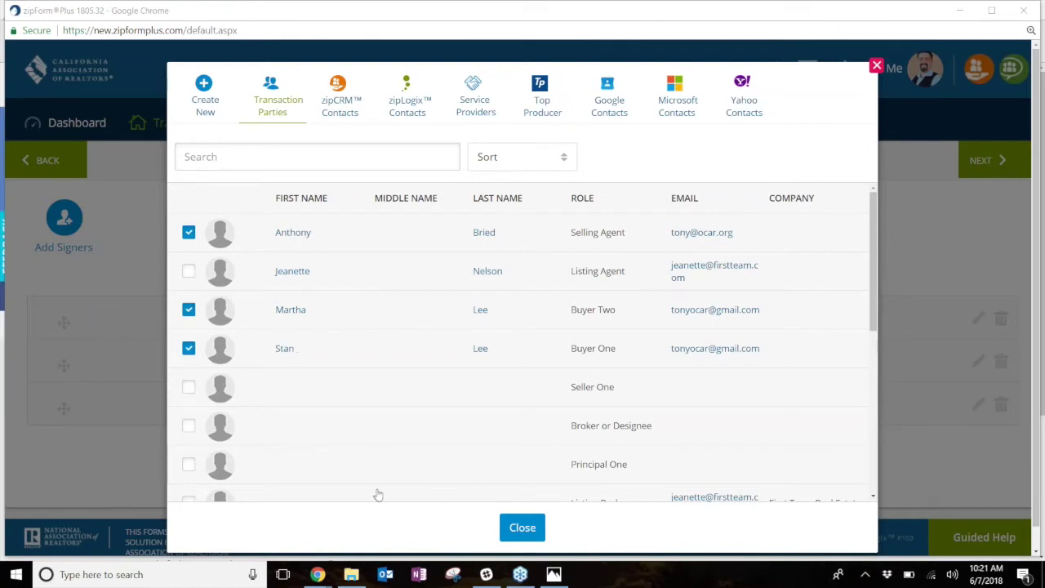
pyautogui.click(524, 529)
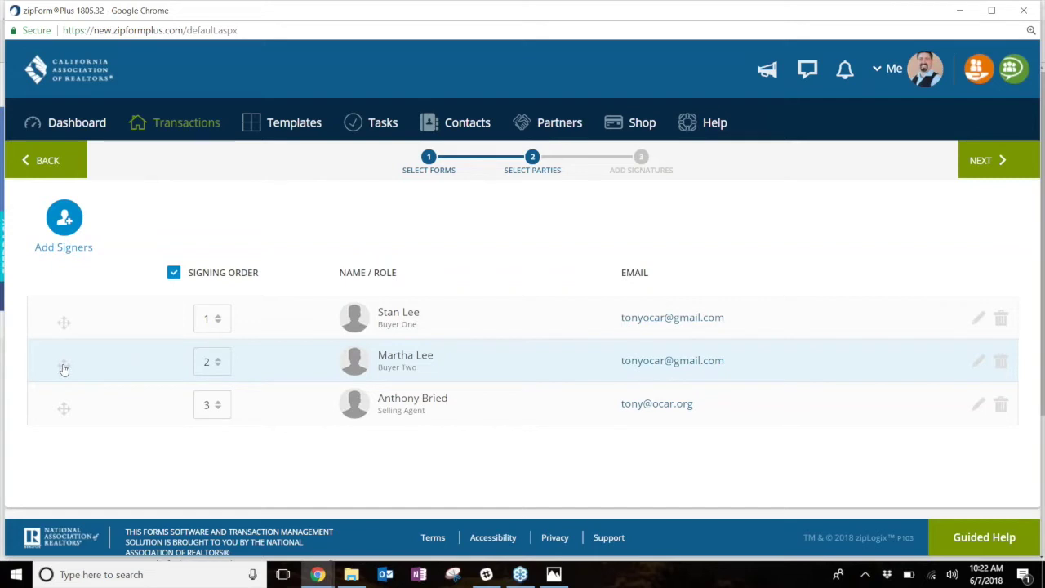
# - Drag Buyer Two above Buyer One so Buyer Two signs first
pyautogui.moveTo(62, 364); pyautogui.dragTo(79, 303)
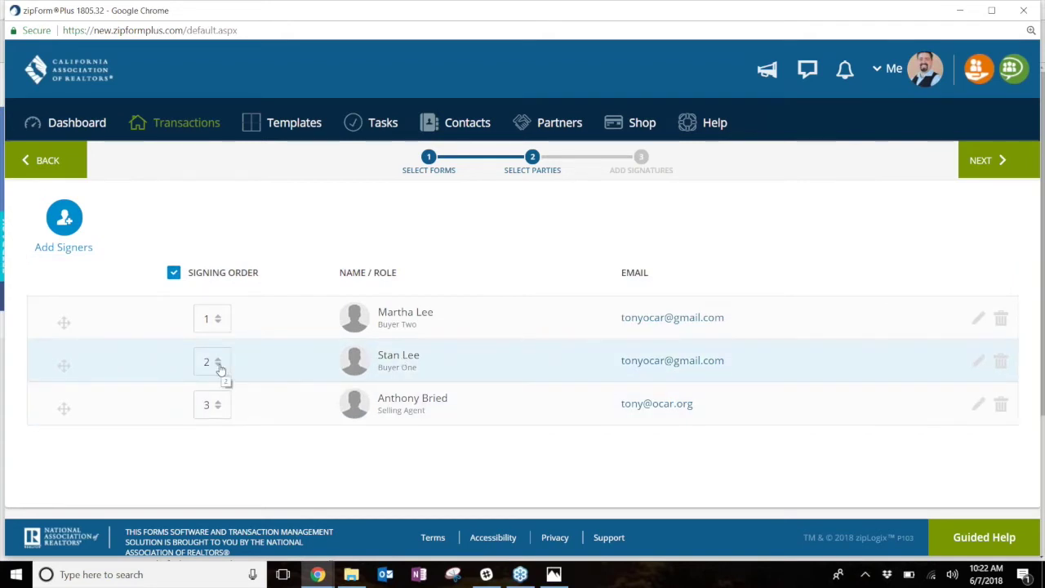
# - Set Buyer One's and the selling agent's signing order to 1, matching Buyer Two
pyautogui.click(219, 364)
pyautogui.click(211, 385)
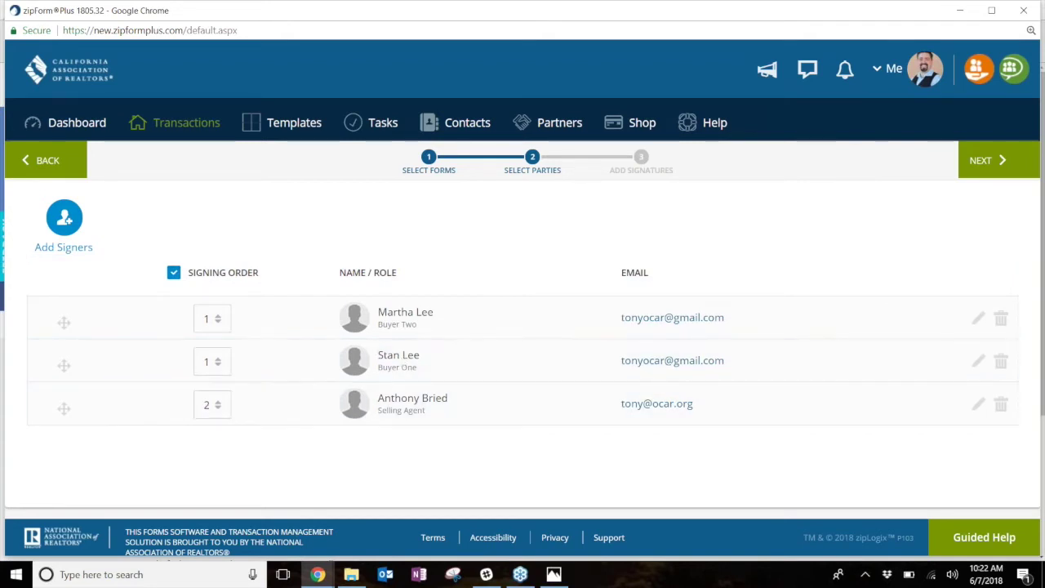
pyautogui.click(219, 407)
pyautogui.click(208, 431)
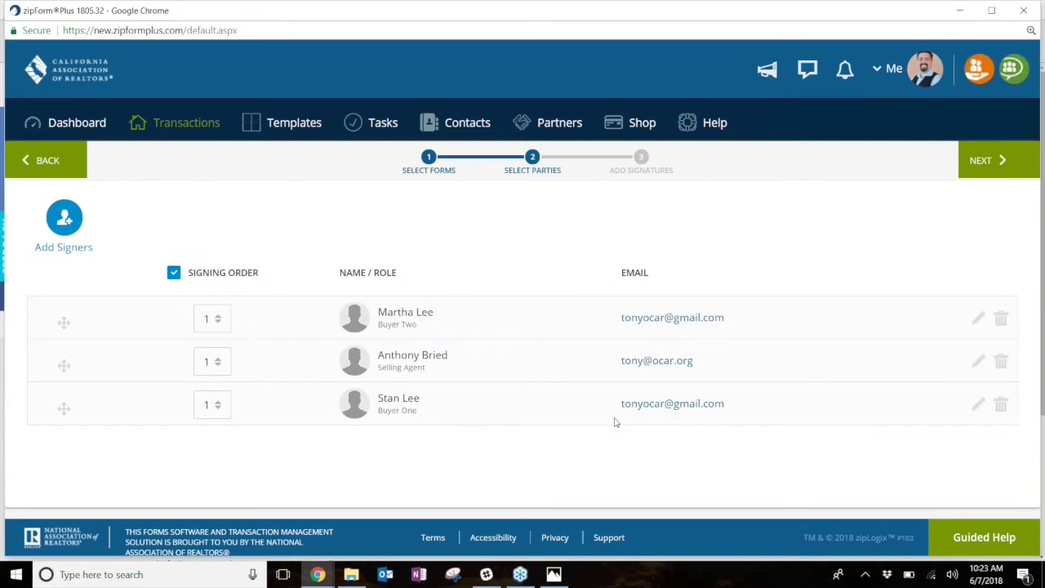
# - Restore sequential signing order: Buyer One to 2 and the selling agent to 3
pyautogui.click(220, 413)
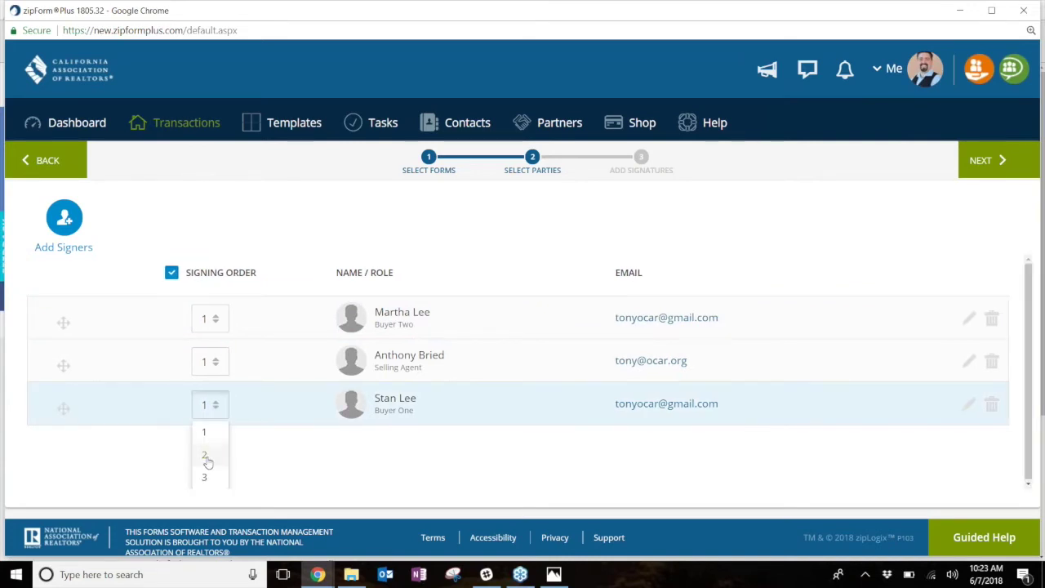
pyautogui.click(205, 453)
pyautogui.click(212, 361)
pyautogui.click(205, 435)
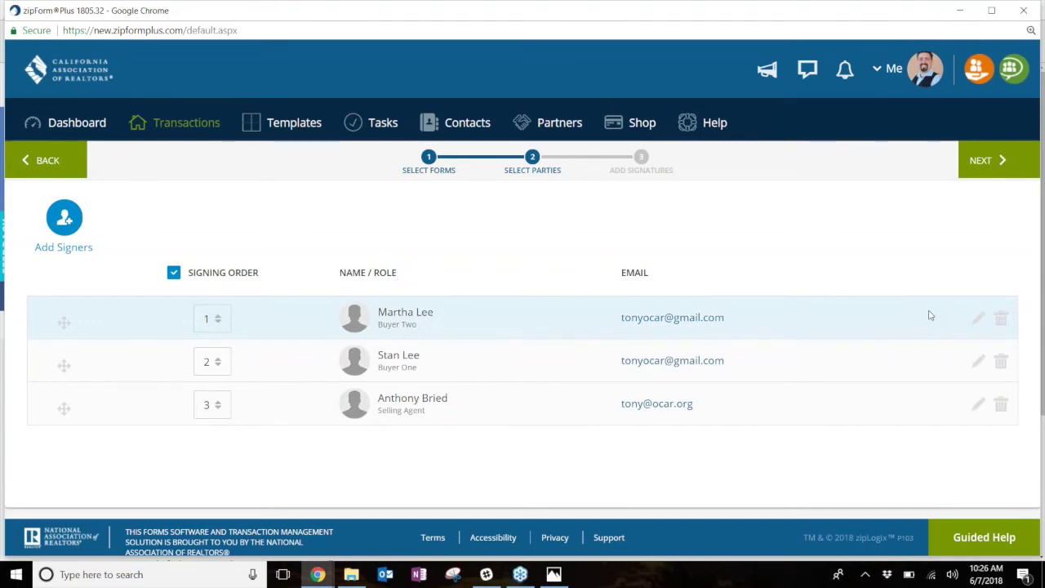
# - Remove Buyer Two and the selling agent, leaving Buyer One as the sole signer
pyautogui.click(999, 316)
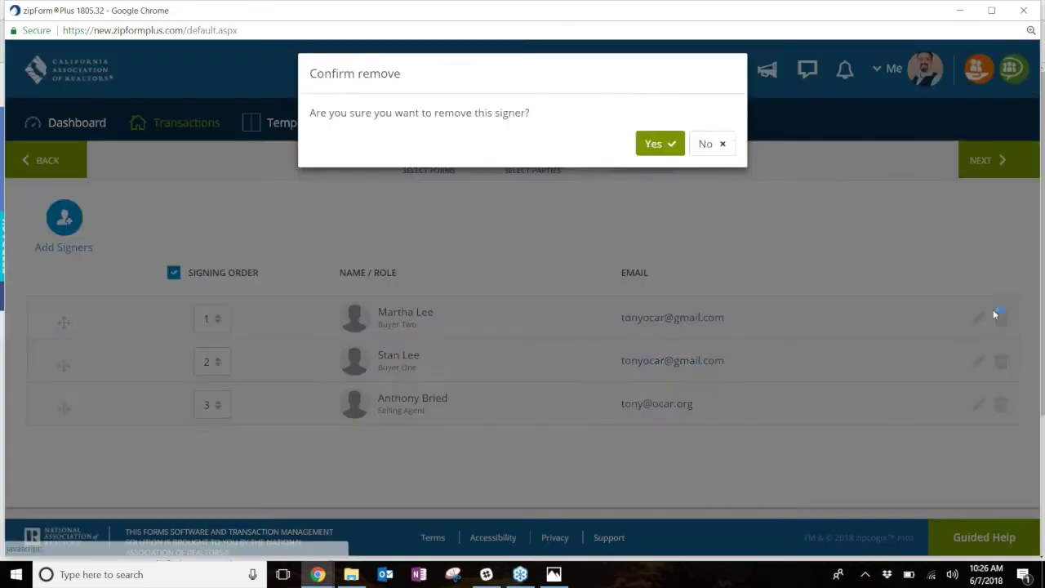
pyautogui.click(653, 146)
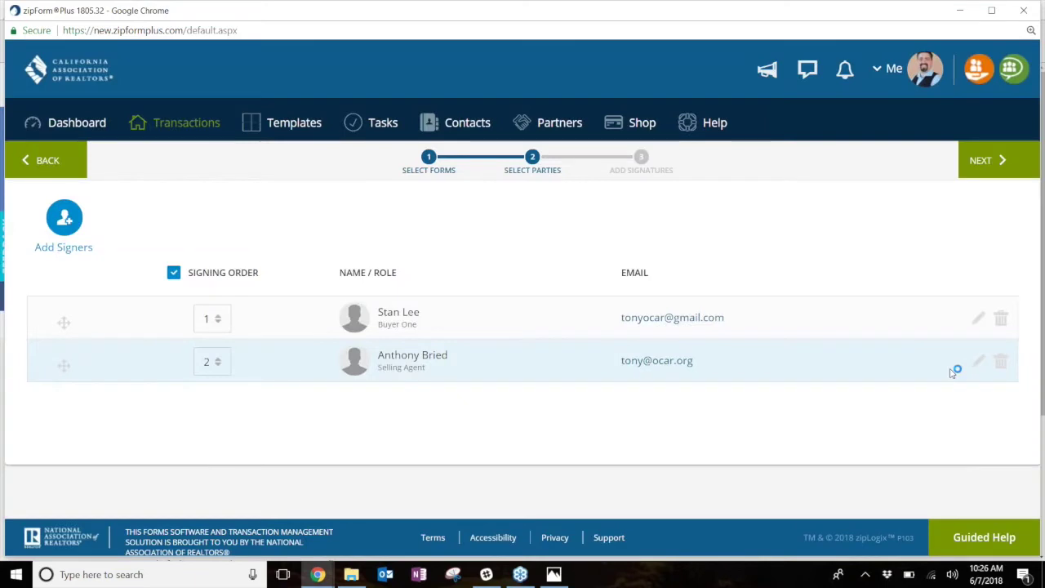
pyautogui.click(1001, 361)
pyautogui.click(659, 153)
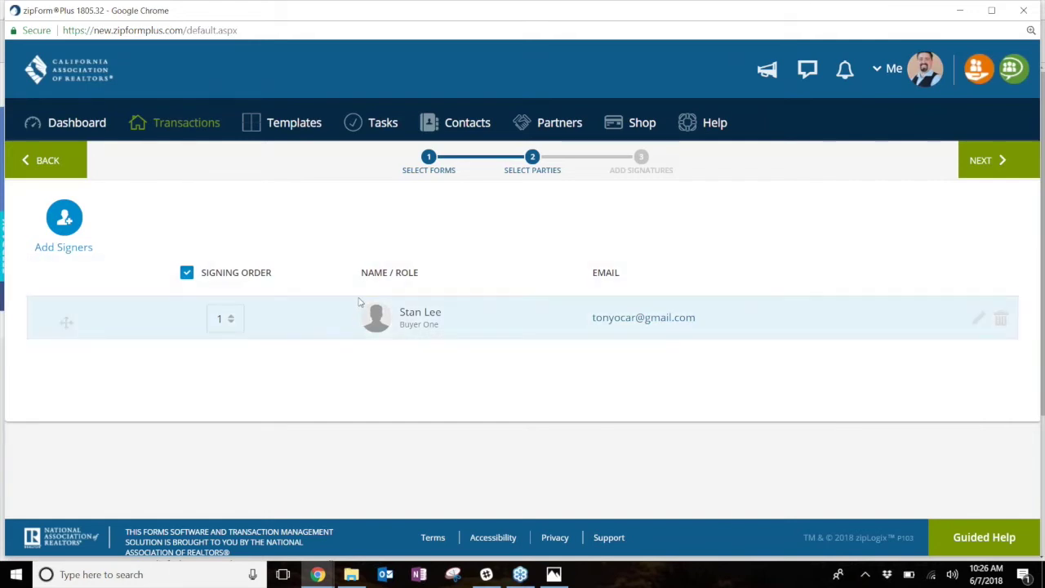
# - Advance to the Add Signatures step to start placing signature fields
pyautogui.click(988, 166)
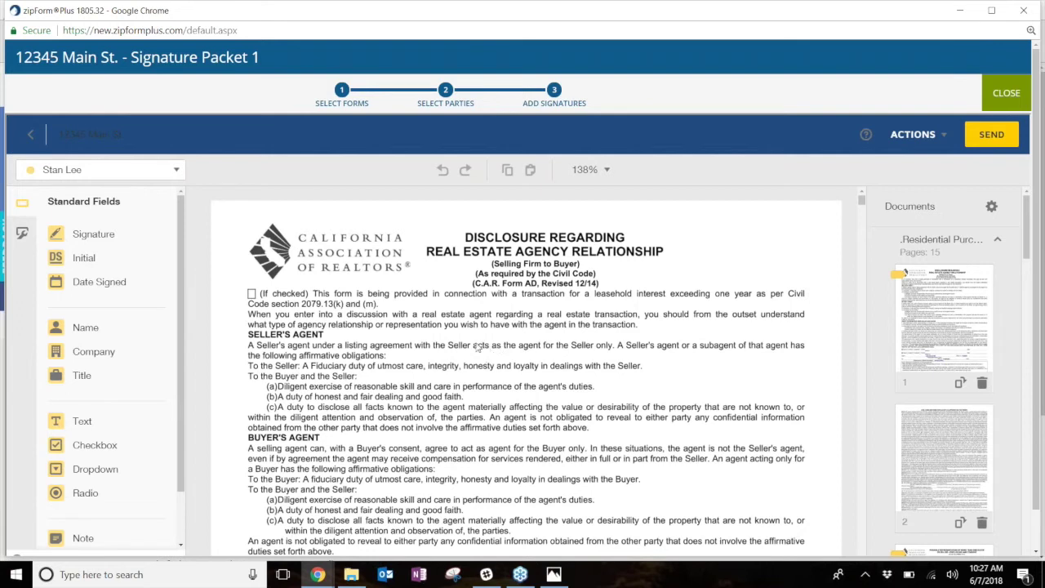
# - Expand the Commission Agreement and ListingAgreement page lists in the Documents panel
pyautogui.scroll(-1, 937, 334)
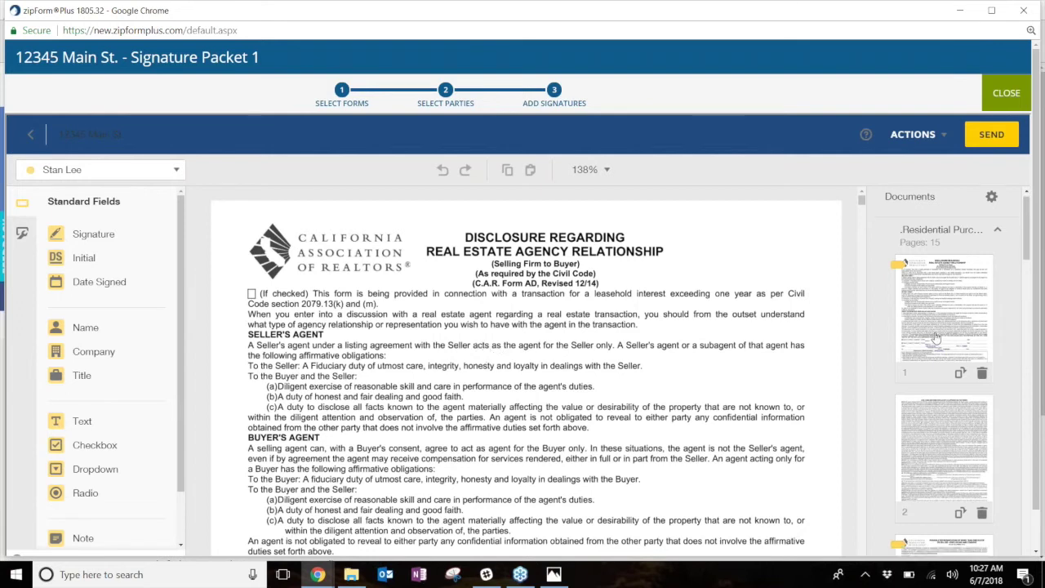
pyautogui.scroll(-5, 937, 335)
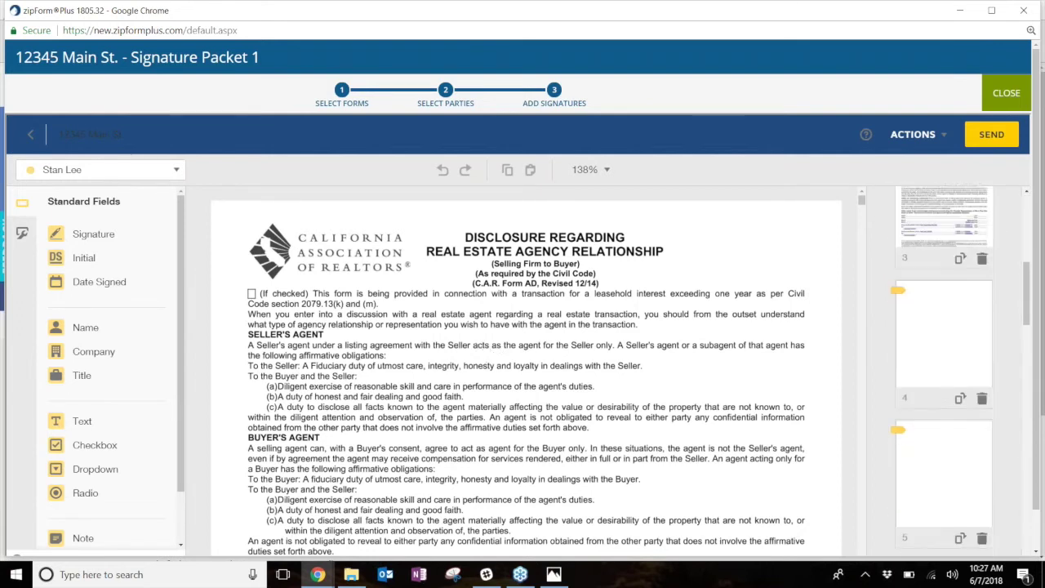
pyautogui.scroll(-7, 939, 334)
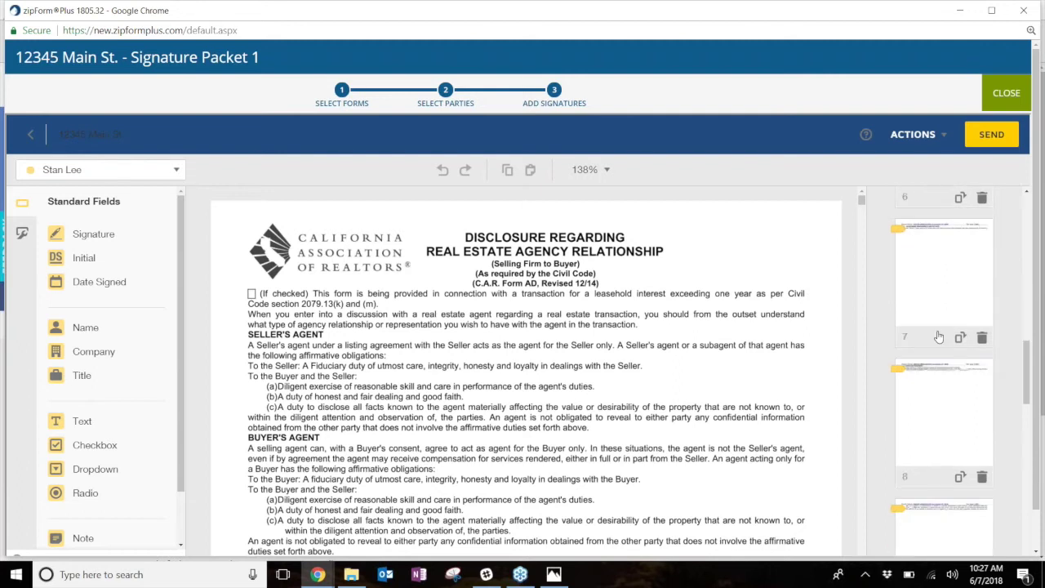
pyautogui.scroll(-3, 947, 335)
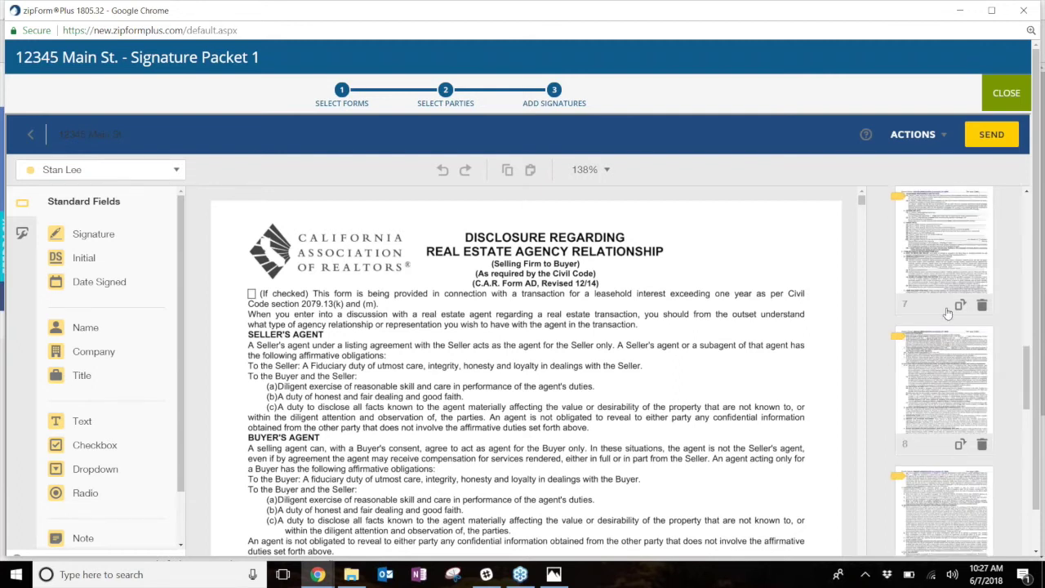
pyautogui.scroll(-5, 939, 310)
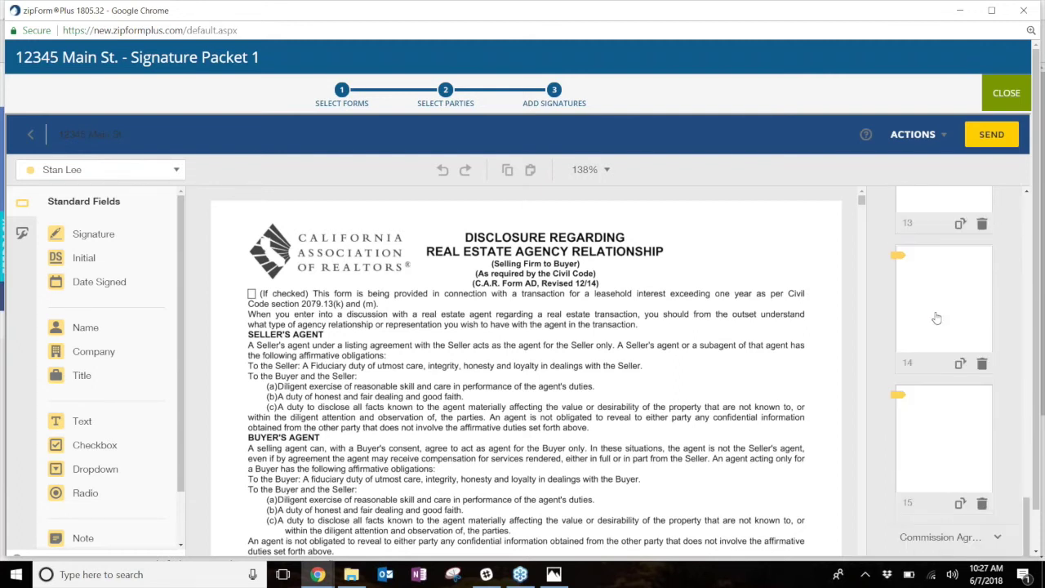
pyautogui.scroll(-2, 911, 419)
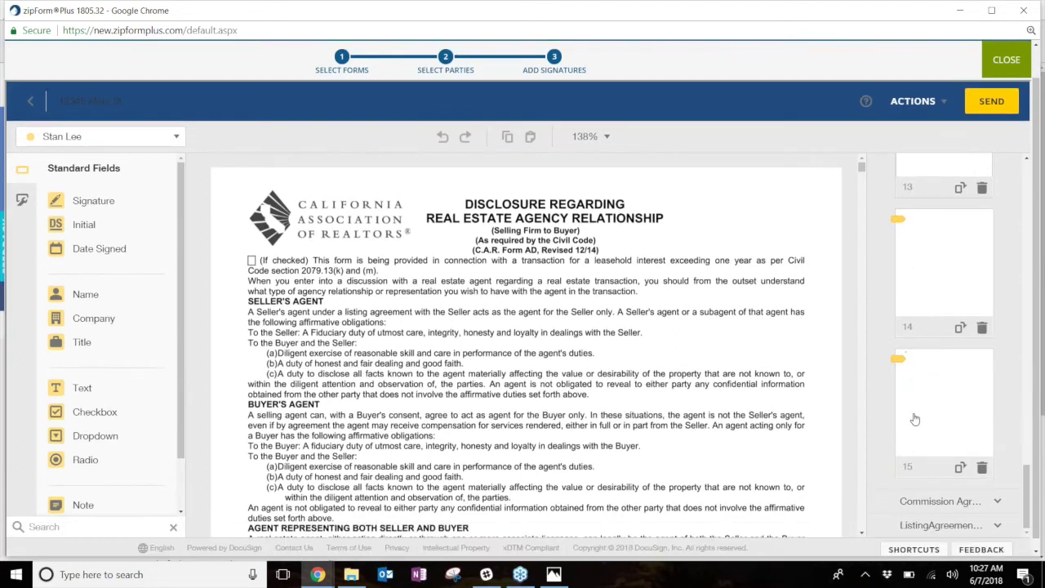
pyautogui.click(997, 492)
pyautogui.scroll(-3, 986, 462)
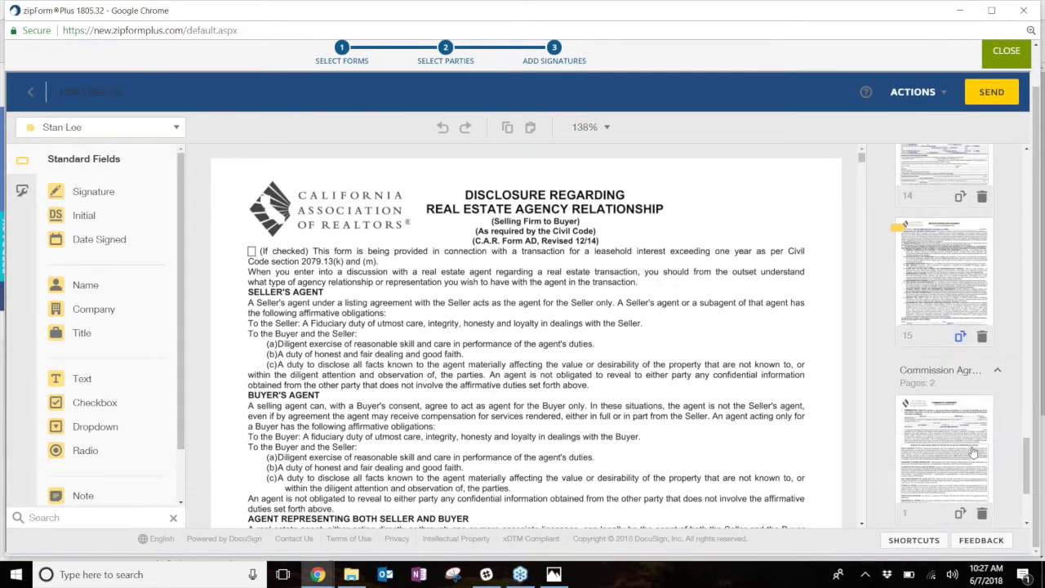
pyautogui.click(997, 516)
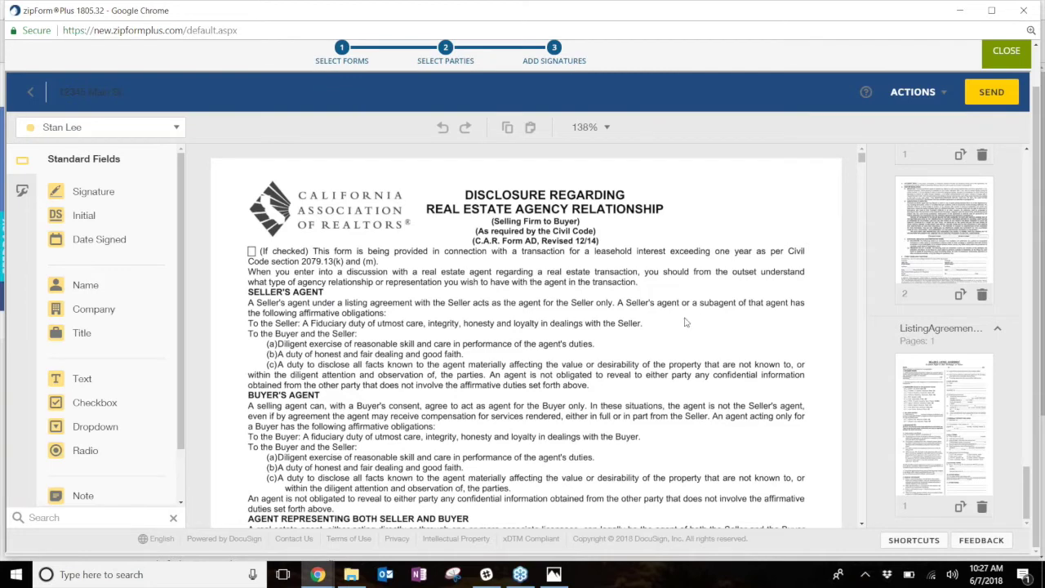
# - Open the Seller's Listing Agreement thumbnail in the main tagging view
pyautogui.moveTo(1026, 492); pyautogui.dragTo(1026, 159)
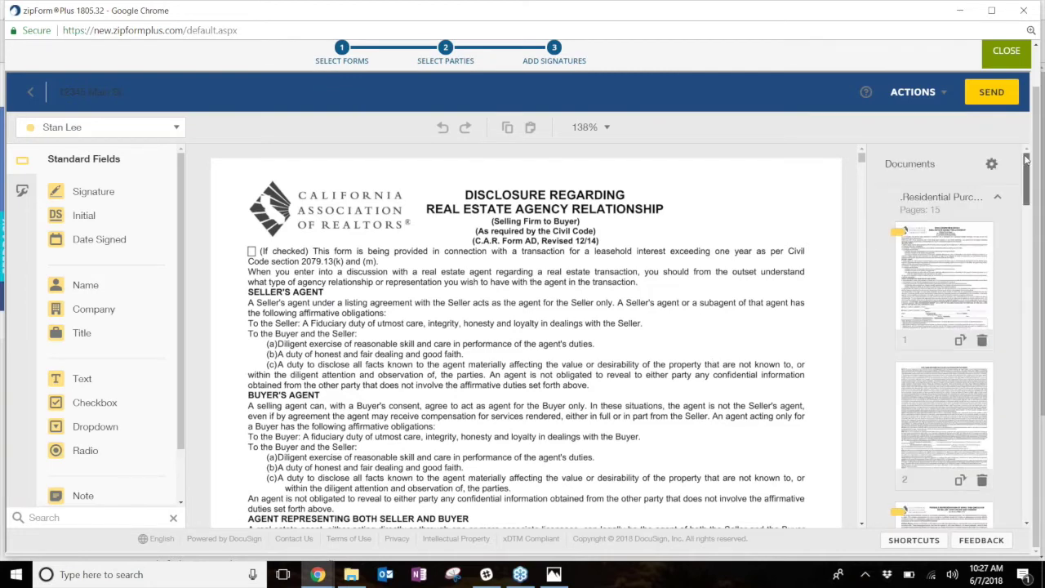
pyautogui.scroll(-4, 426, 284)
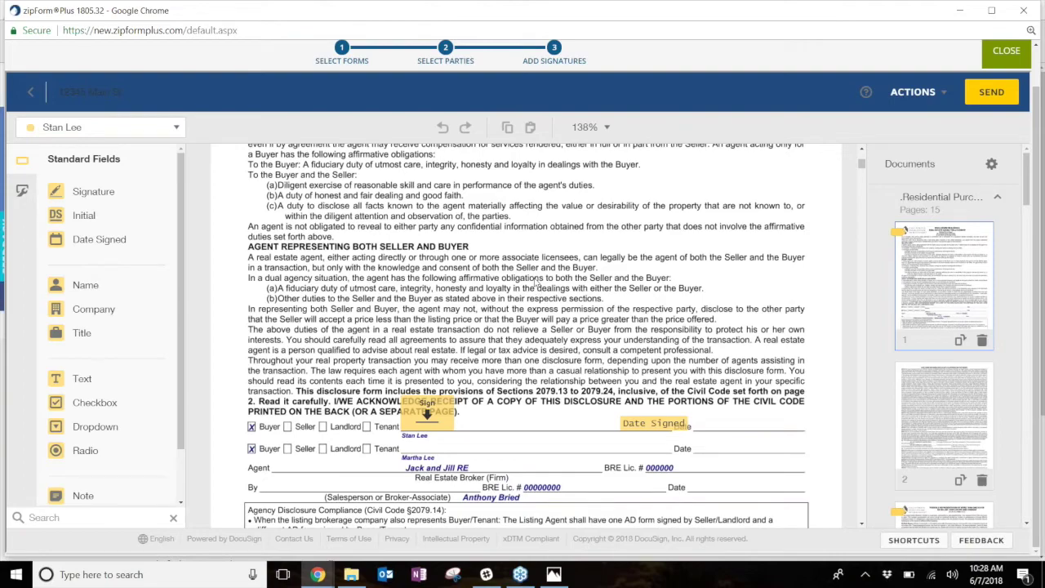
pyautogui.scroll(-10, 498, 314)
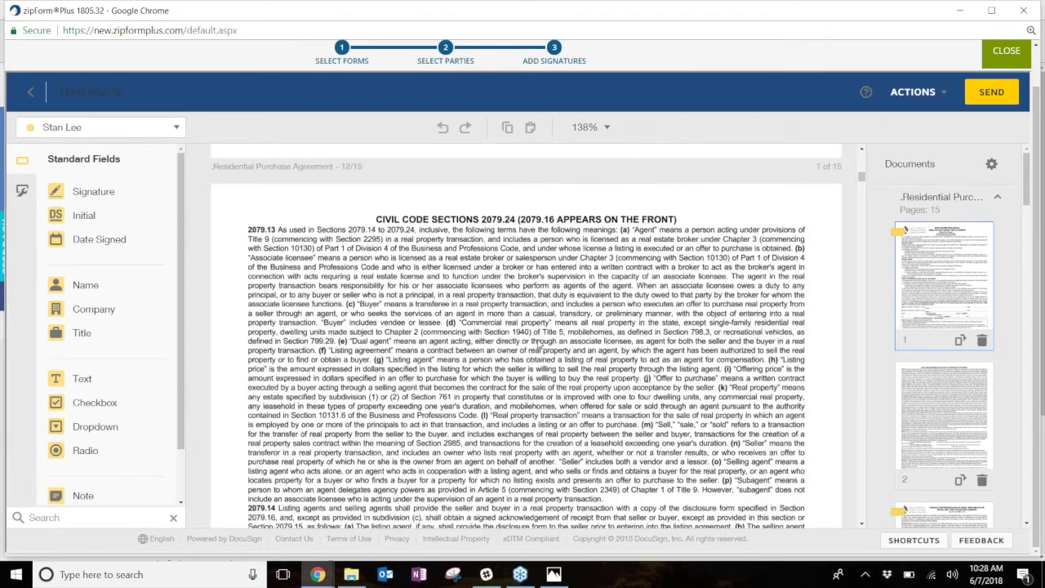
pyautogui.scroll(-20, 540, 343)
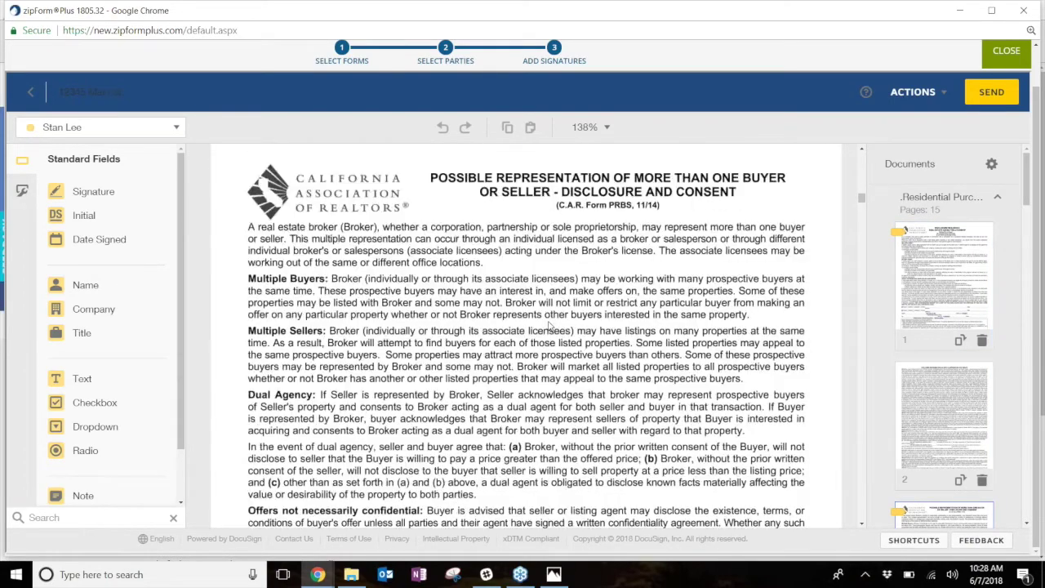
pyautogui.scroll(-1, 527, 325)
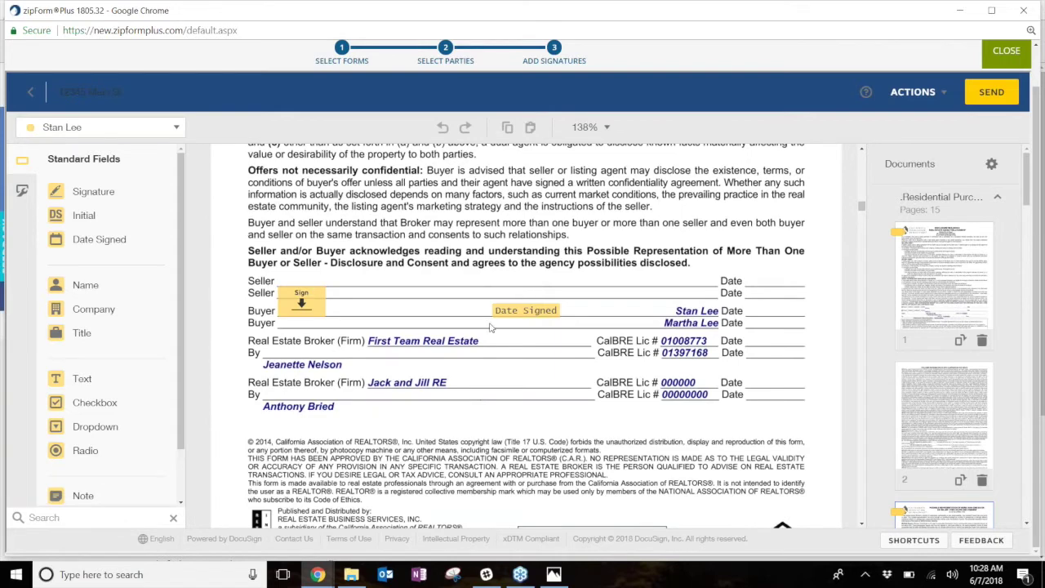
pyautogui.scroll(-1, 1028, 353)
pyautogui.click(1028, 353)
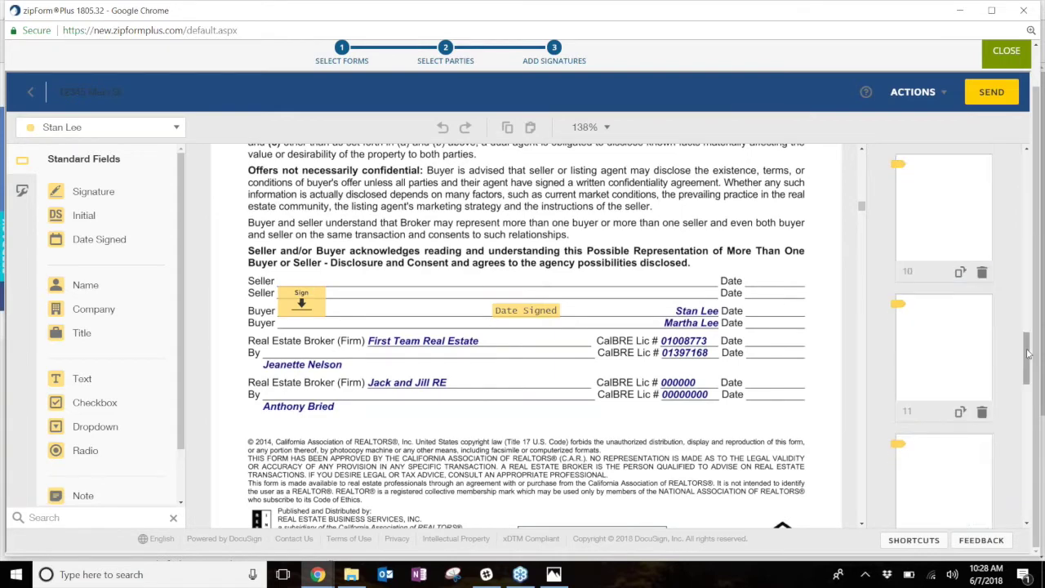
pyautogui.moveTo(1032, 372); pyautogui.dragTo(1032, 514)
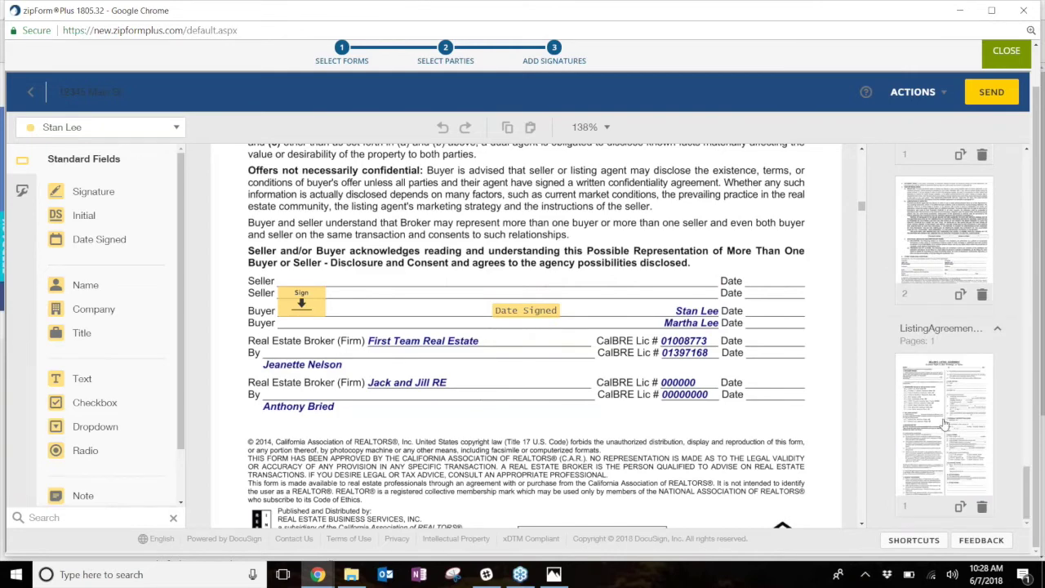
pyautogui.click(944, 424)
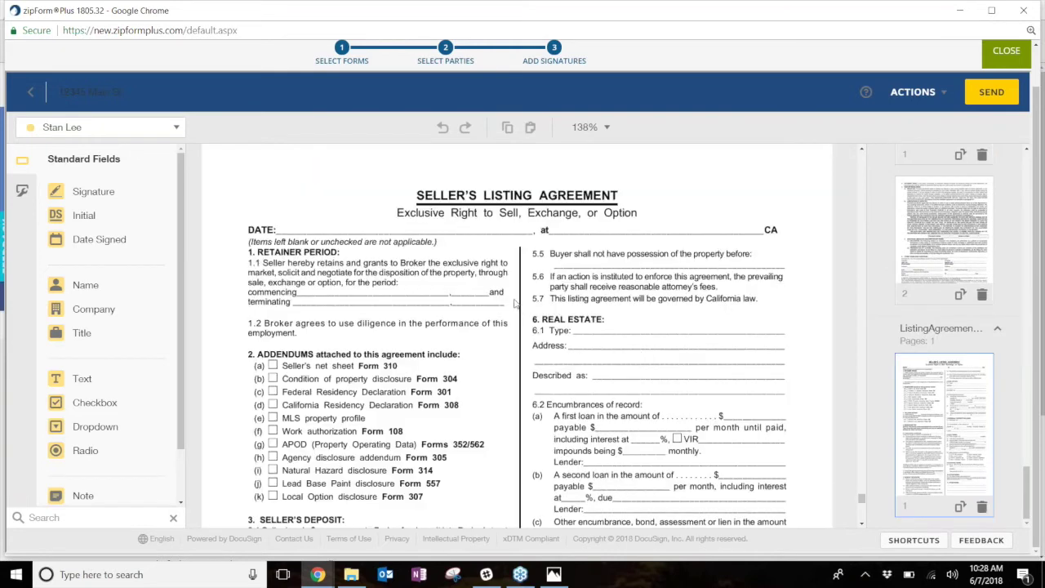
# - Place an Initial field beside the Sale Terms 8.1 price line
pyautogui.scroll(-10, 515, 303)
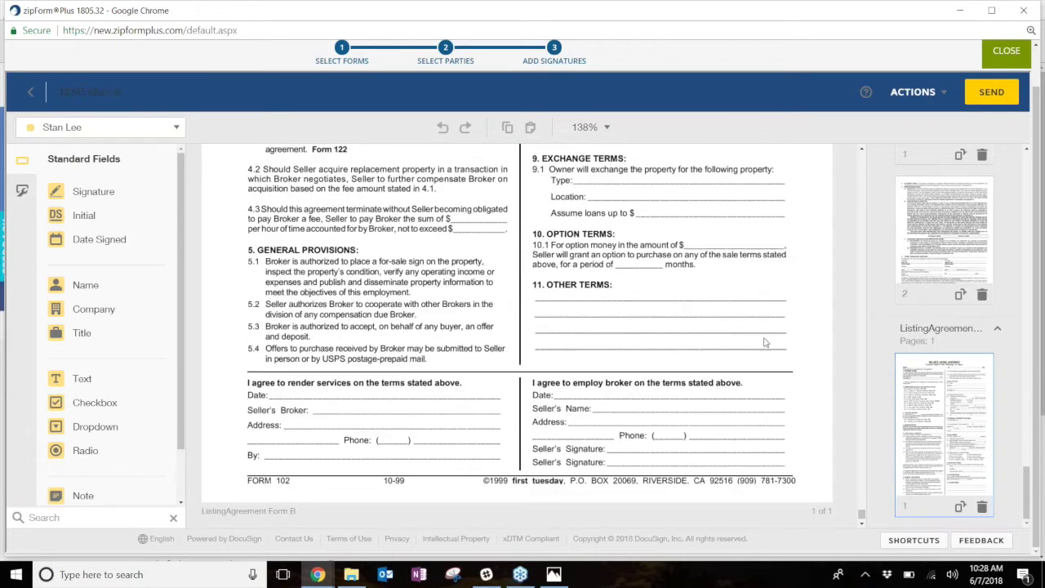
pyautogui.scroll(8, 653, 311)
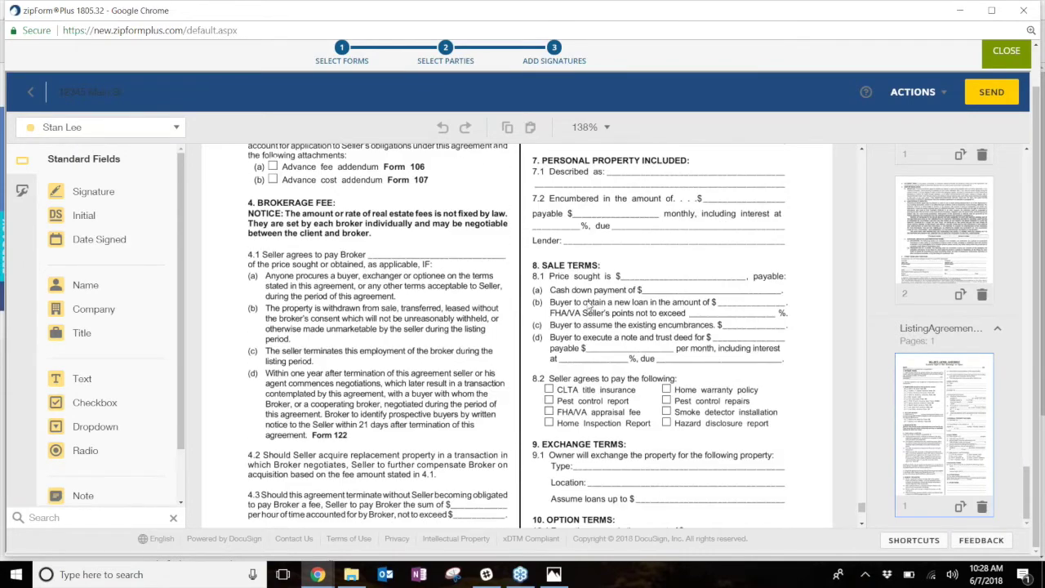
pyautogui.scroll(-2, 416, 347)
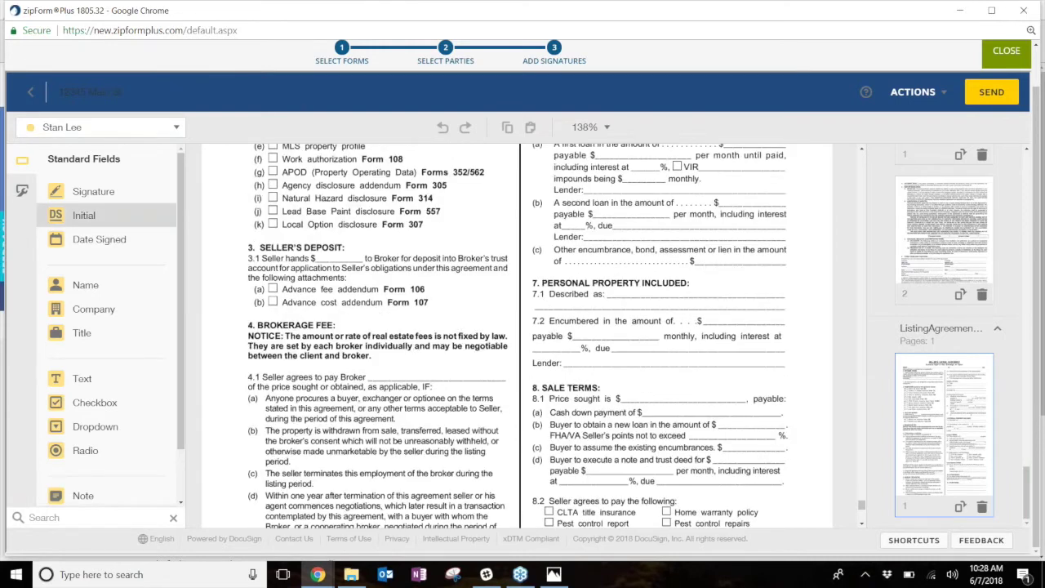
pyautogui.moveTo(59, 215)
pyautogui.mouseDown()
pyautogui.moveTo(282, 260)
pyautogui.moveTo(493, 278)
pyautogui.moveTo(677, 330)
pyautogui.moveTo(666, 380)
pyautogui.mouseUp()
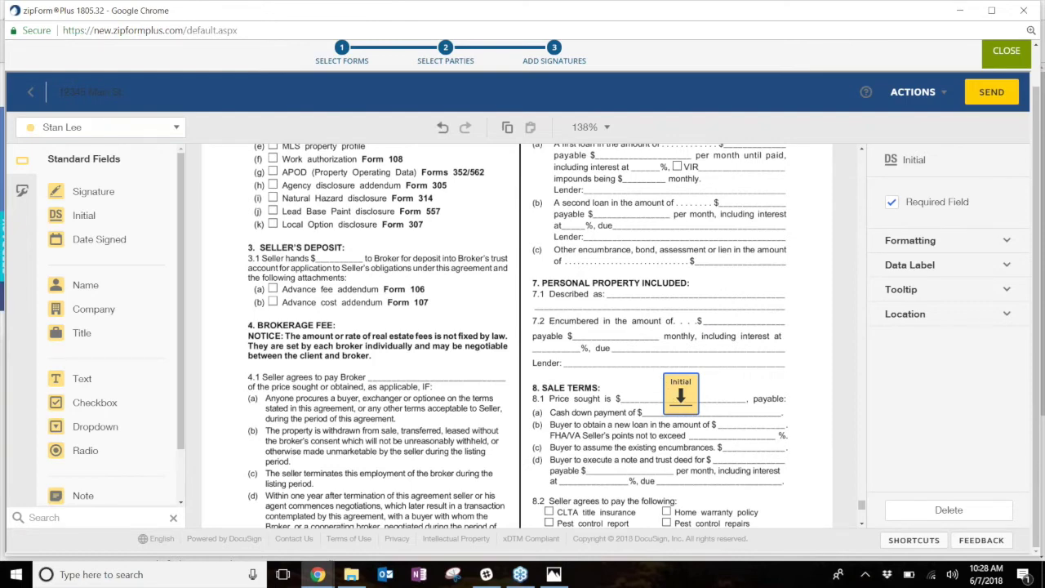
# - Place a Signature field on the Seller's Broker line
pyautogui.scroll(-10, 530, 321)
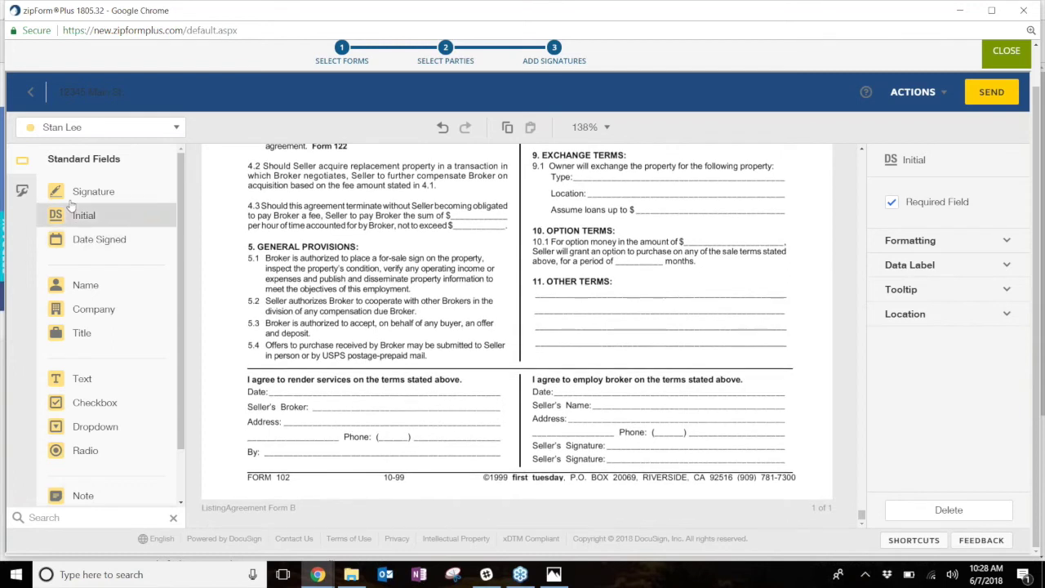
pyautogui.moveTo(53, 191)
pyautogui.mouseDown()
pyautogui.moveTo(331, 343)
pyautogui.moveTo(322, 385)
pyautogui.mouseUp()
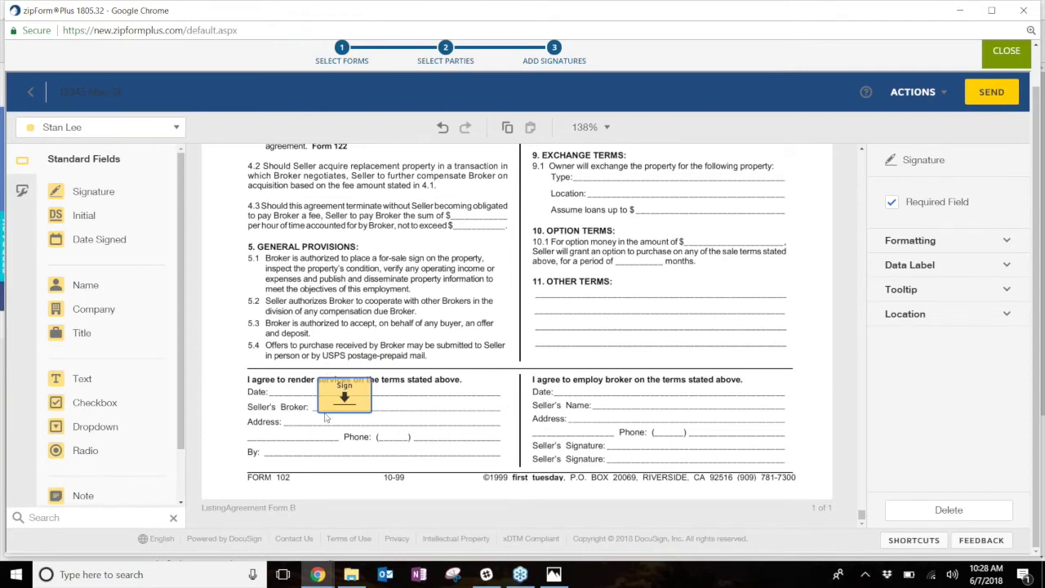
pyautogui.scroll(3, 502, 314)
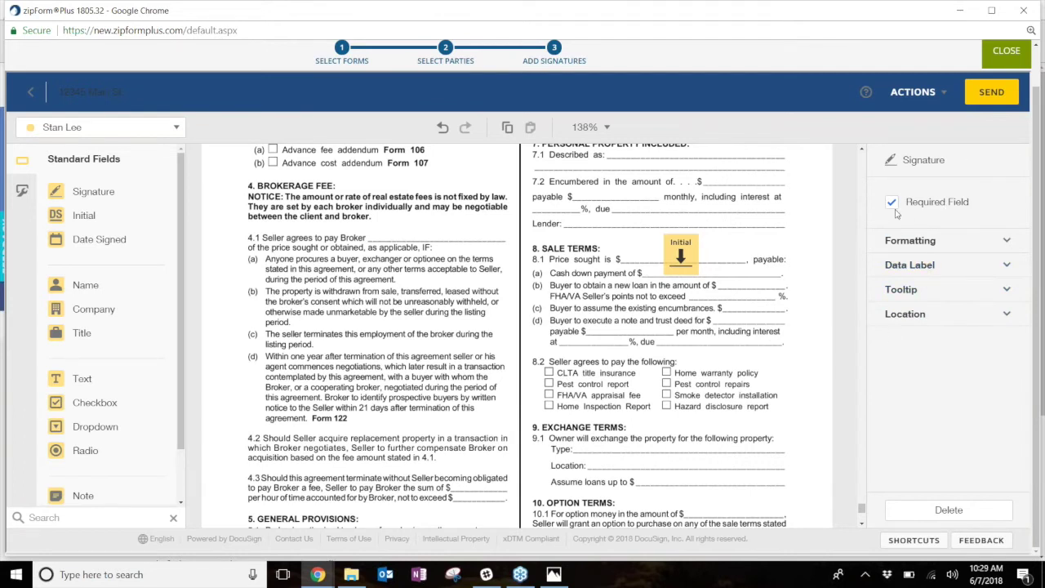
pyautogui.click(690, 259)
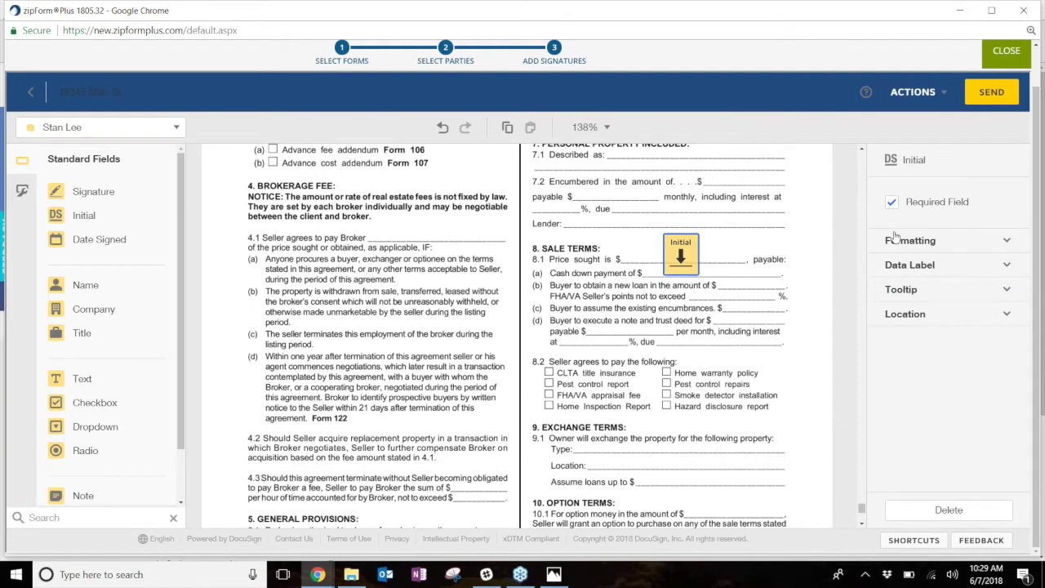
pyautogui.click(892, 202)
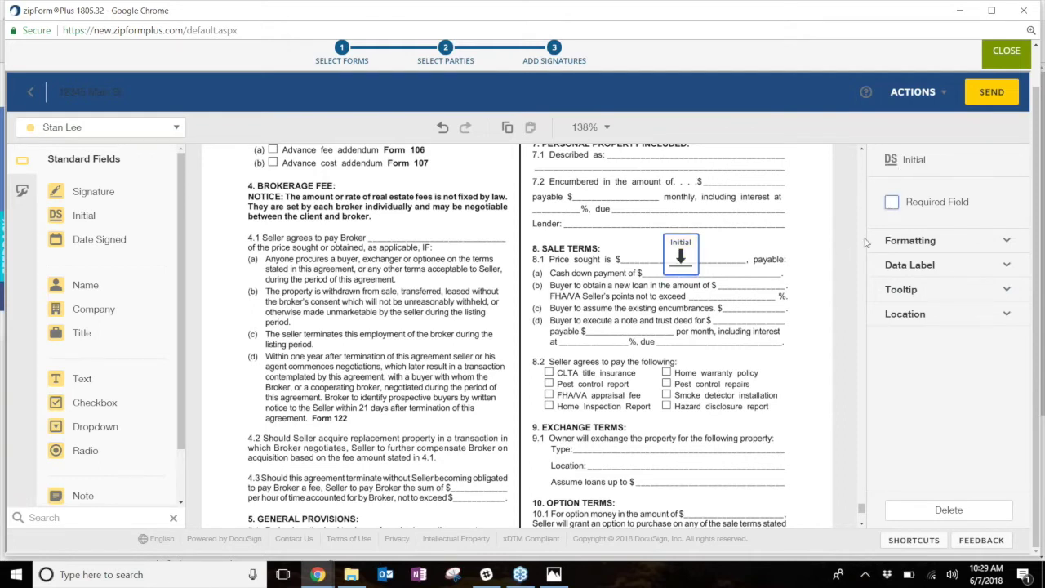
pyautogui.click(891, 201)
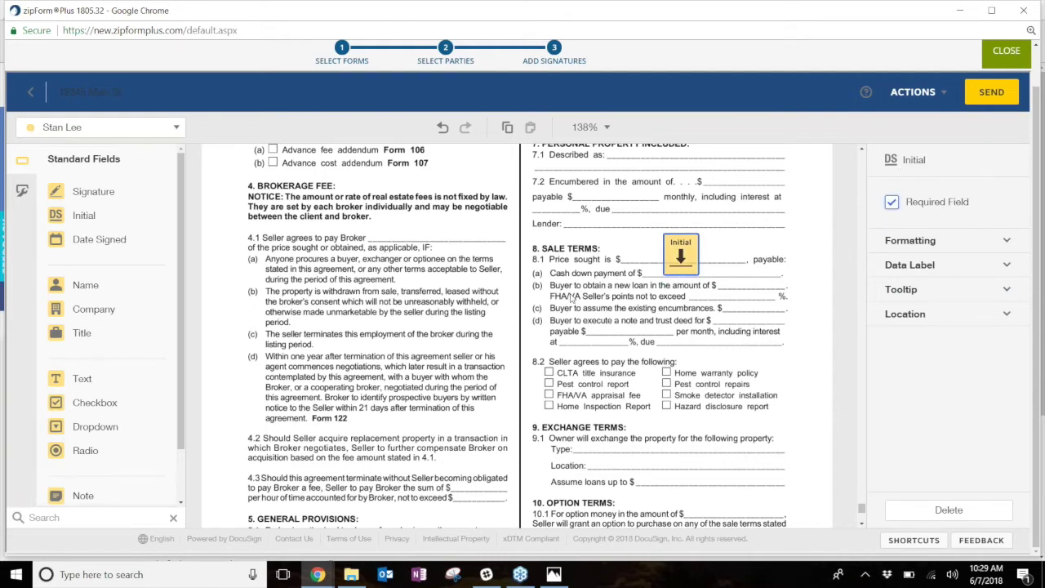
pyautogui.click(891, 204)
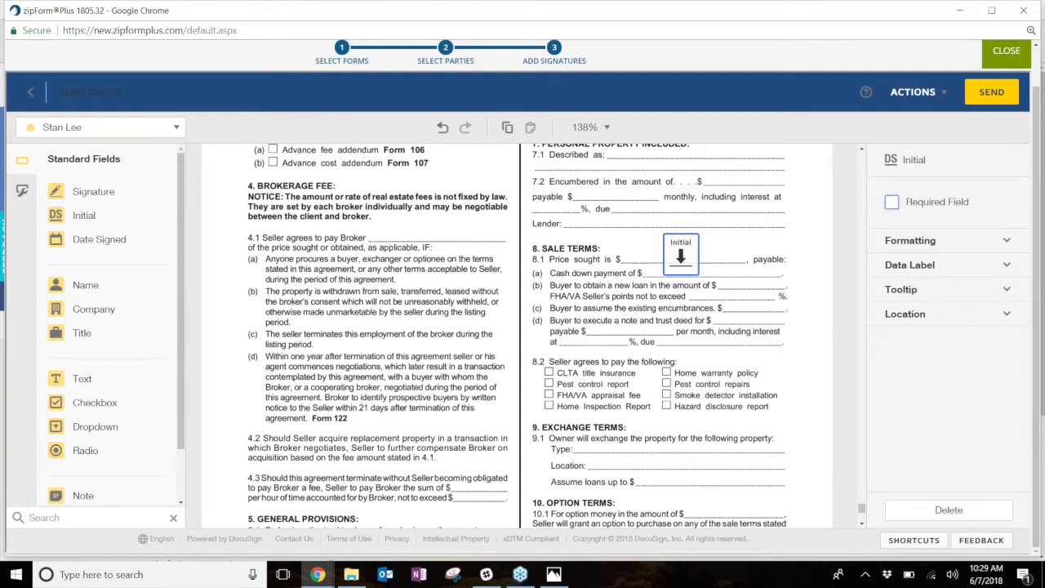
pyautogui.click(891, 201)
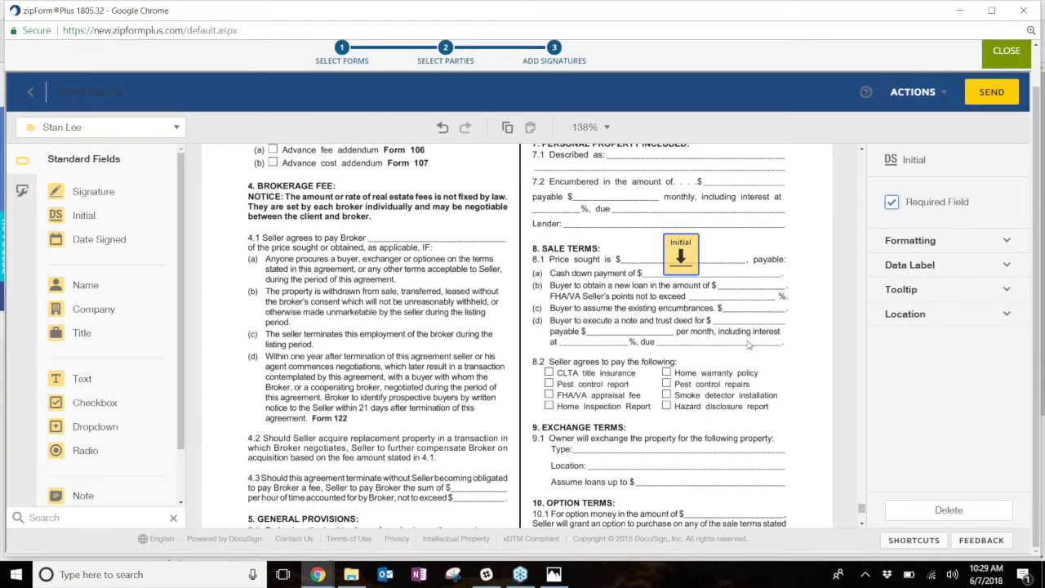
# - Place an Initial field at the arbitration Principal's Initials and a Signature on the Principal line
pyautogui.scroll(10, 749, 346)
pyautogui.scroll(-20, 727, 351)
pyautogui.scroll(15, 718, 357)
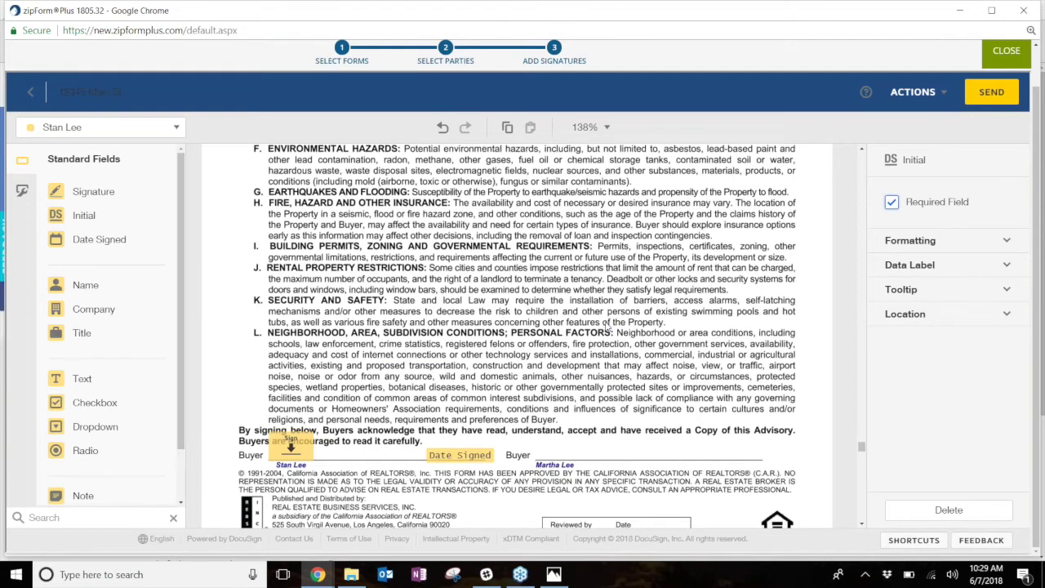
pyautogui.scroll(-10, 595, 339)
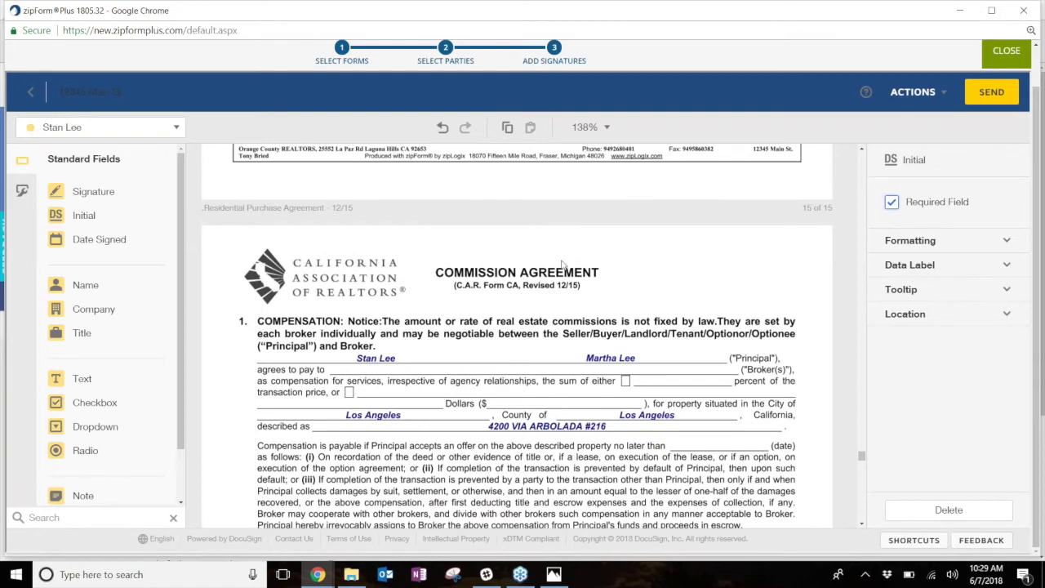
pyautogui.scroll(-10, 534, 264)
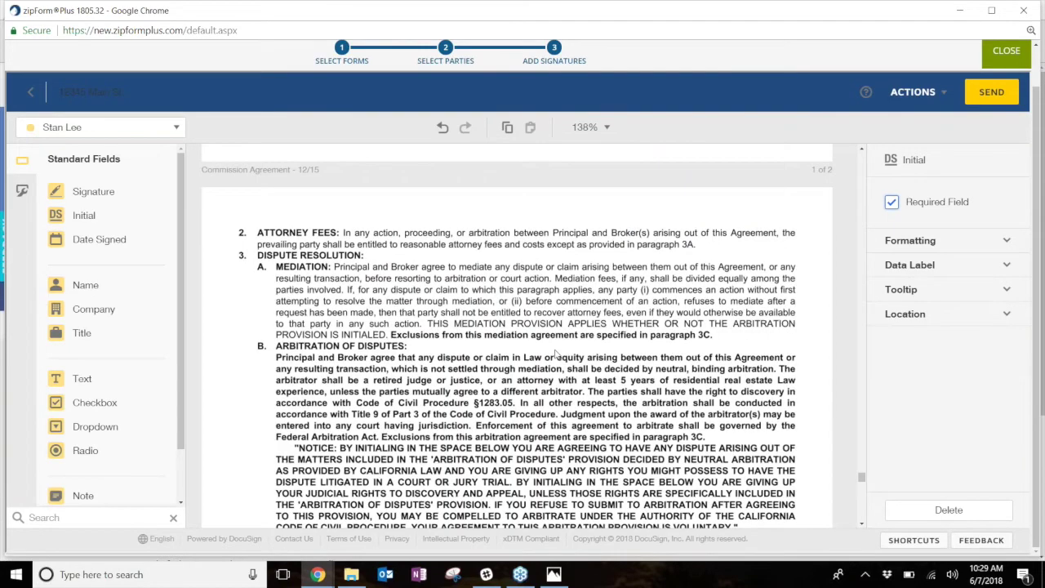
pyautogui.scroll(-3, 558, 349)
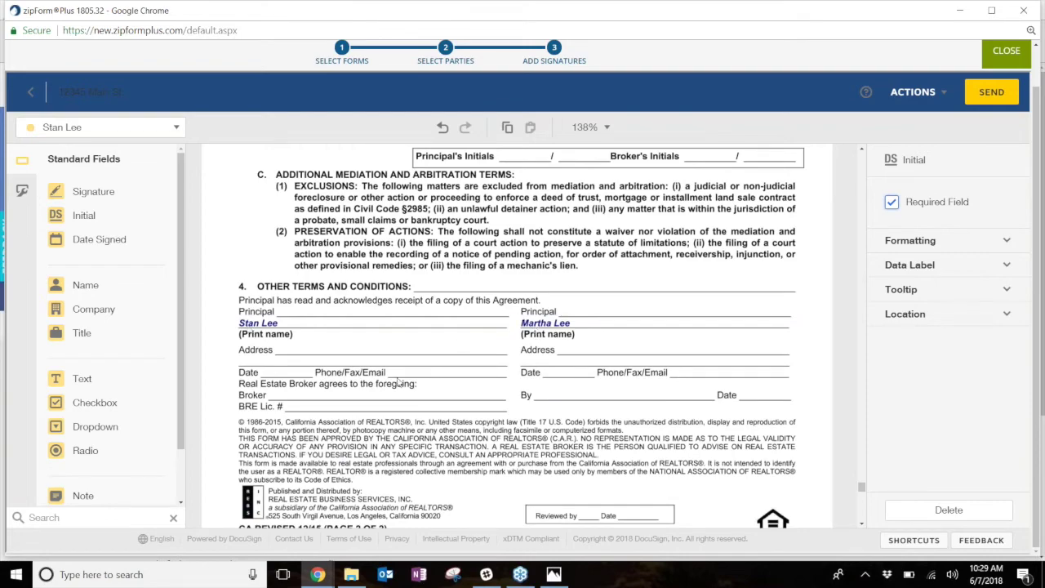
pyautogui.scroll(10, 398, 383)
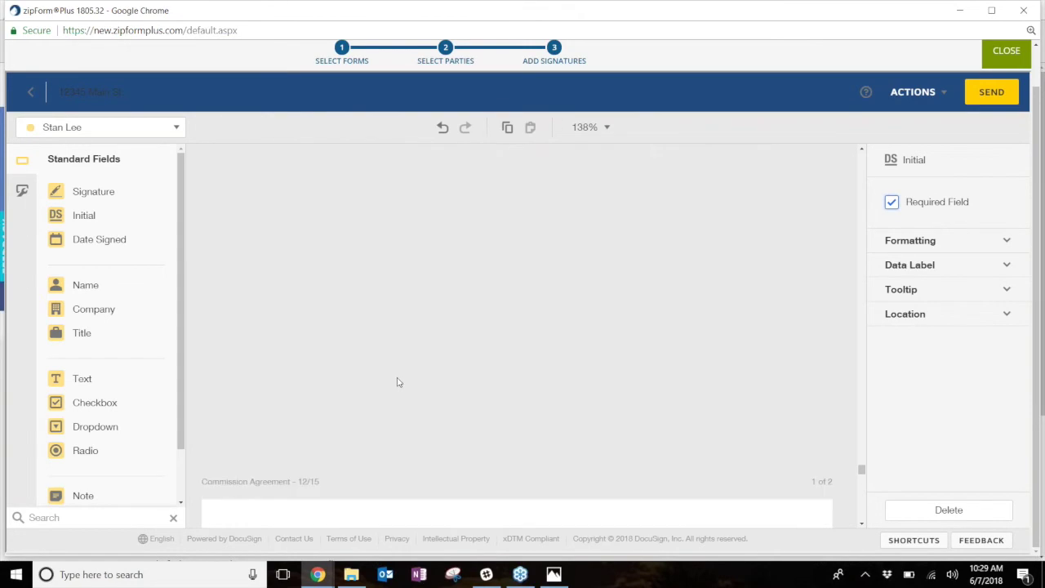
pyautogui.scroll(-4, 398, 382)
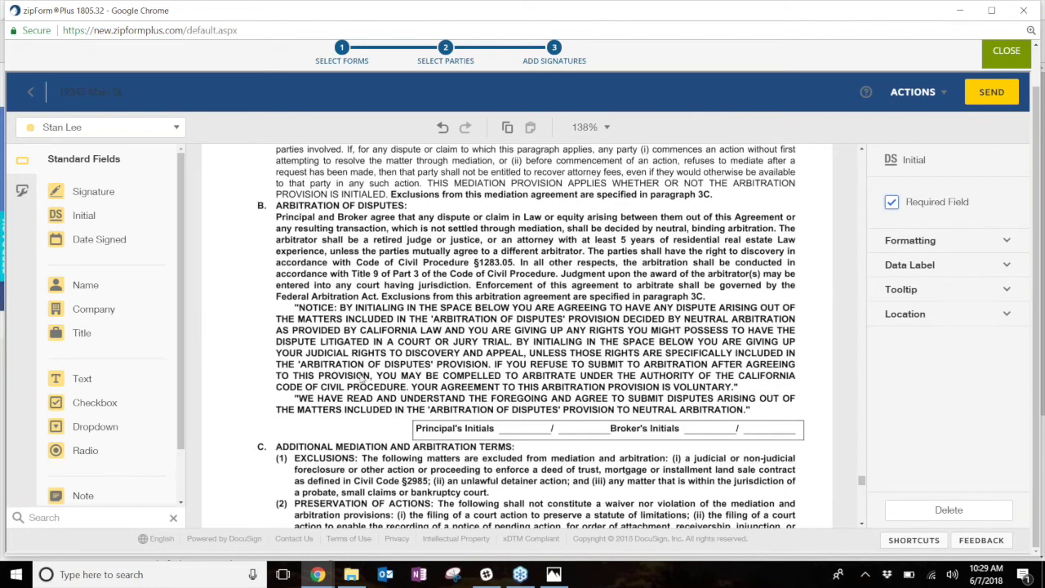
pyautogui.scroll(-1, 425, 342)
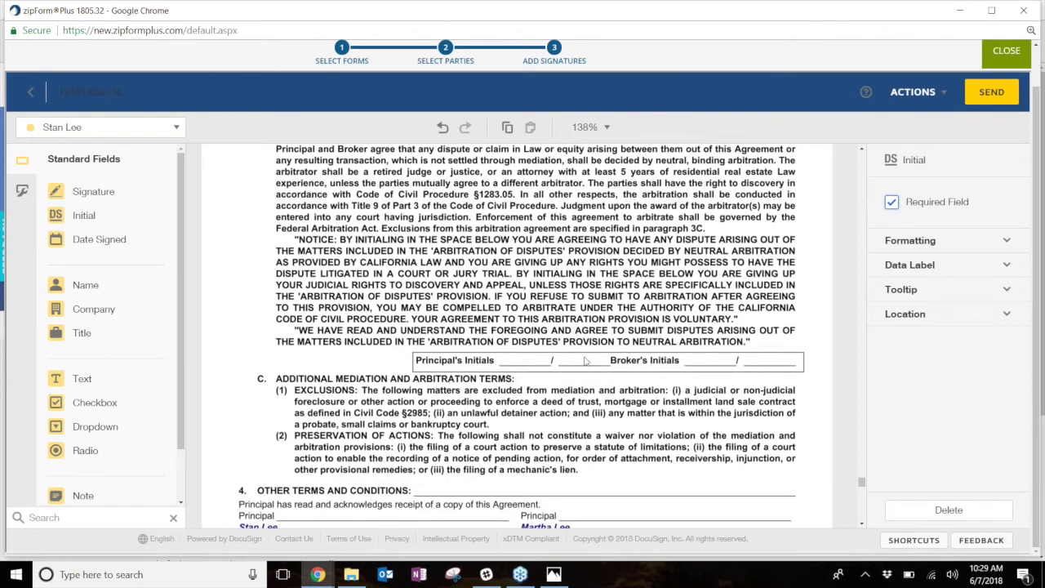
pyautogui.scroll(-3, 500, 371)
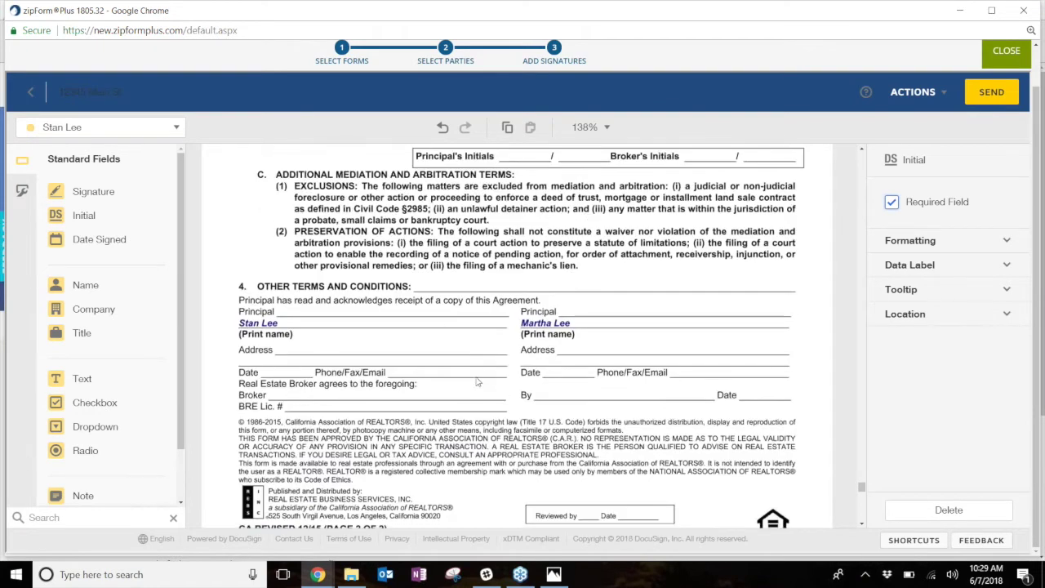
pyautogui.scroll(8, 461, 379)
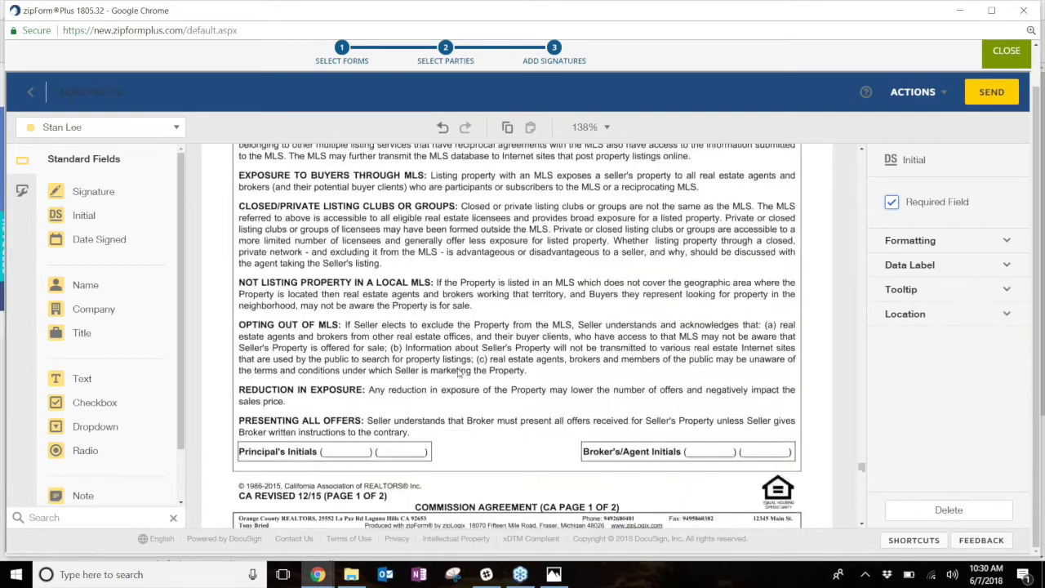
pyautogui.scroll(-8, 461, 373)
pyautogui.scroll(-2, 461, 370)
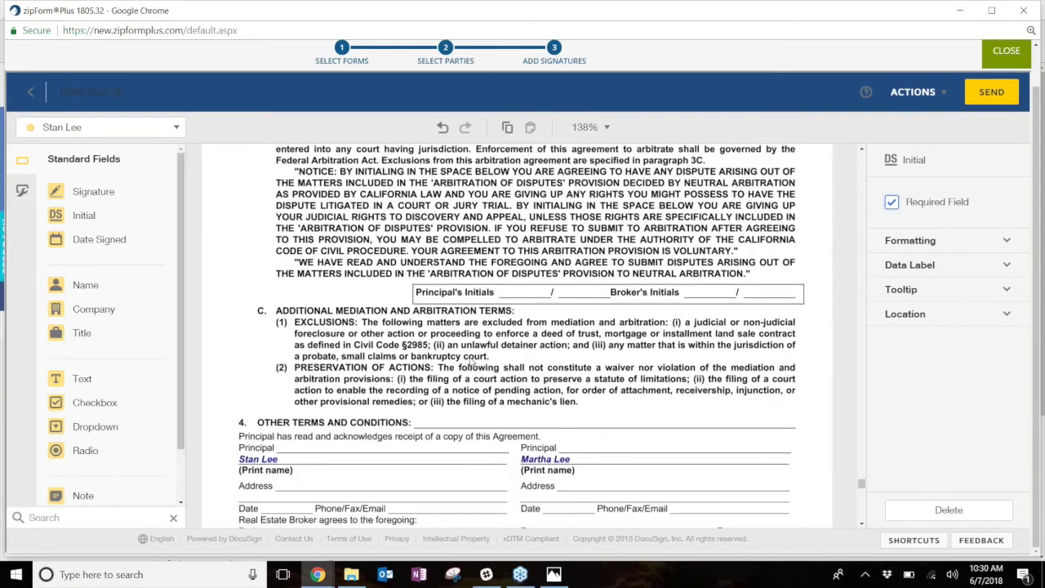
pyautogui.scroll(1, 443, 355)
pyautogui.moveTo(56, 217); pyautogui.dragTo(516, 343)
pyautogui.scroll(-2, 377, 399)
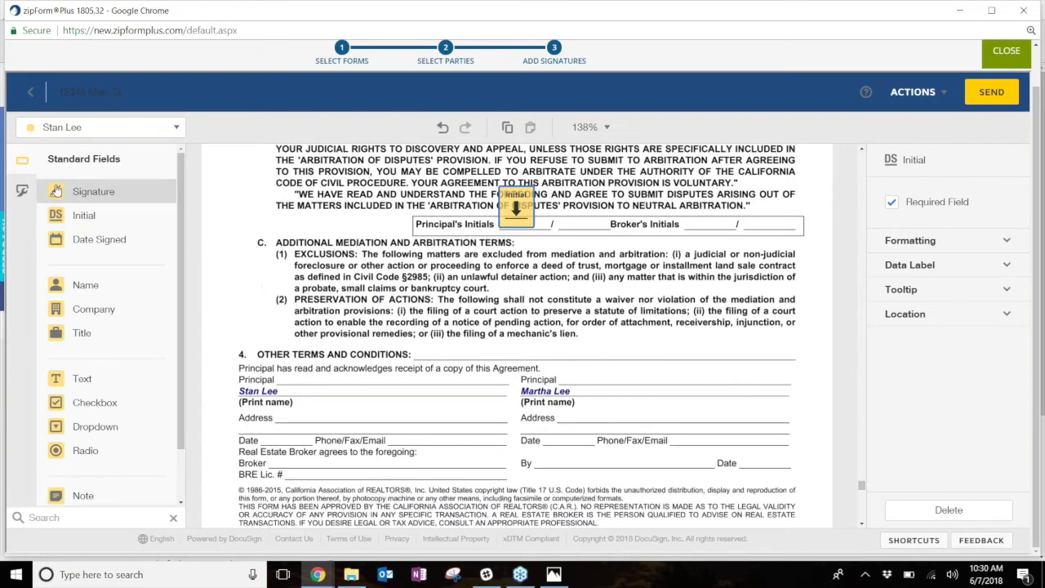
pyautogui.moveTo(57, 191)
pyautogui.mouseDown()
pyautogui.moveTo(308, 353)
pyautogui.moveTo(298, 357)
pyautogui.mouseUp()
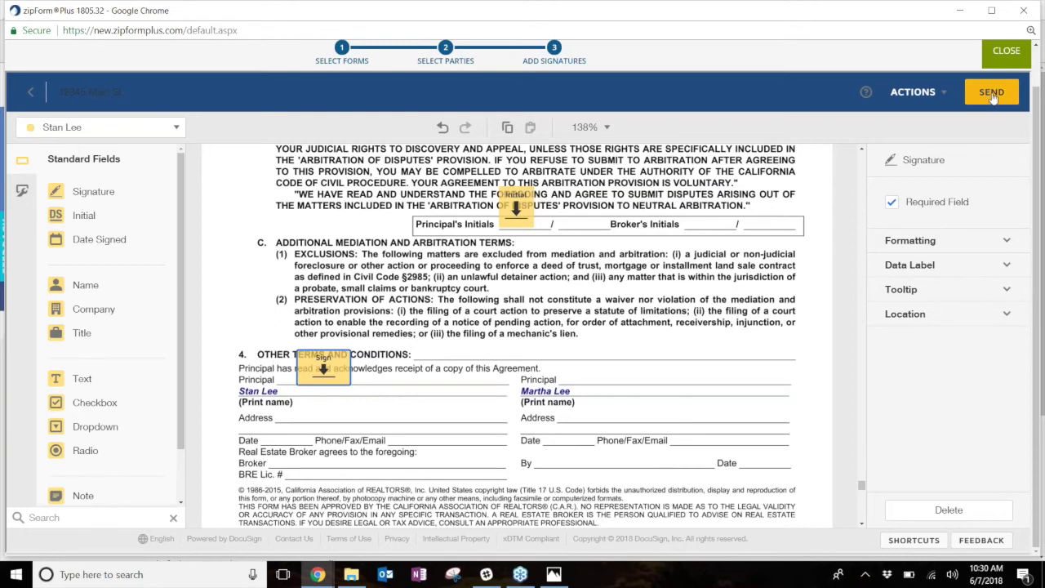
# - Send the prepared DocuSign signature packet to the signer
pyautogui.click(992, 94)
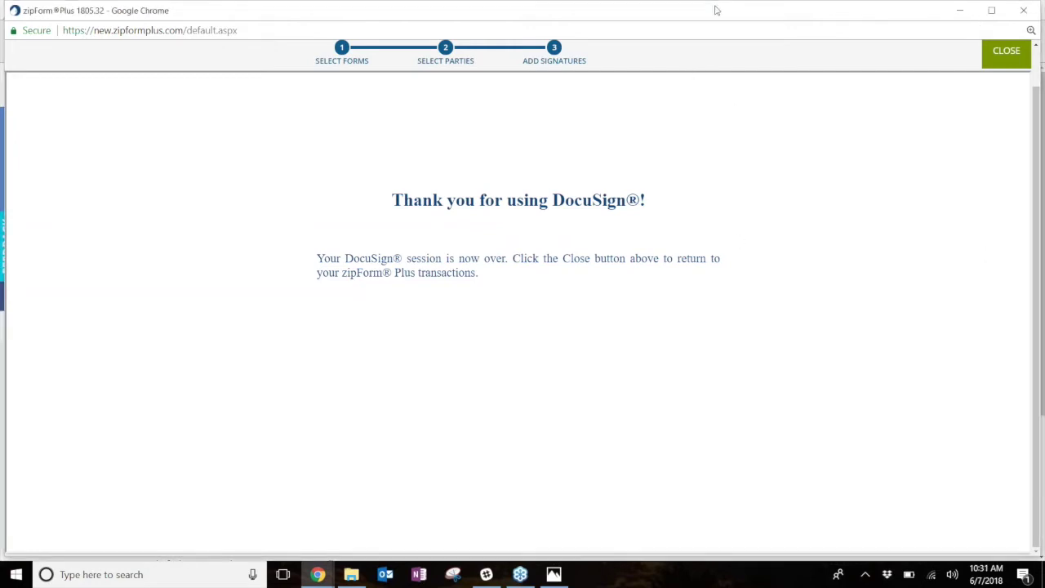
# - Close the finished signing session and switch to the zipForm thank-you browser window
pyautogui.click(1002, 53)
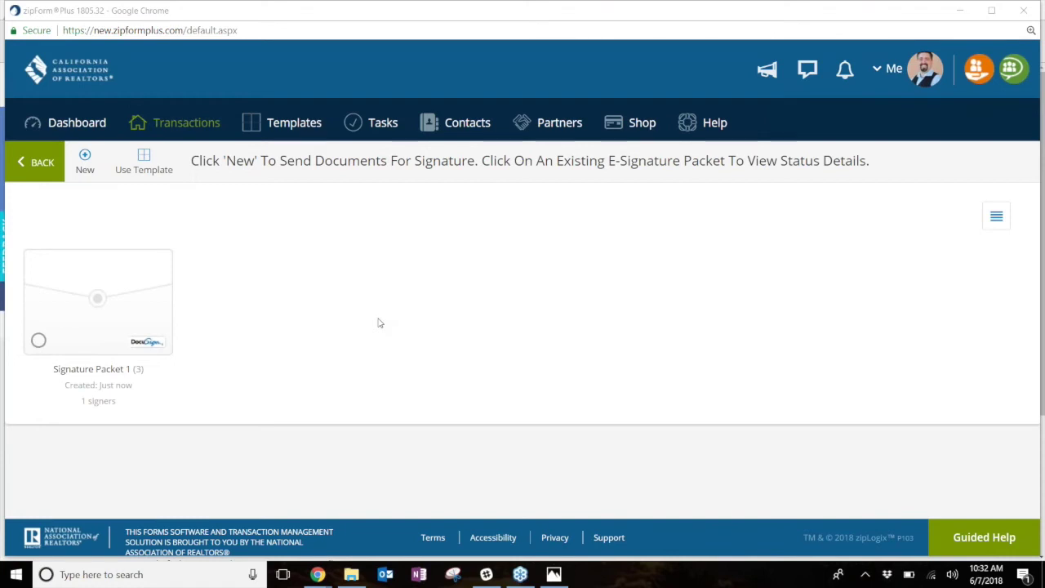
pyautogui.moveTo(317, 574)
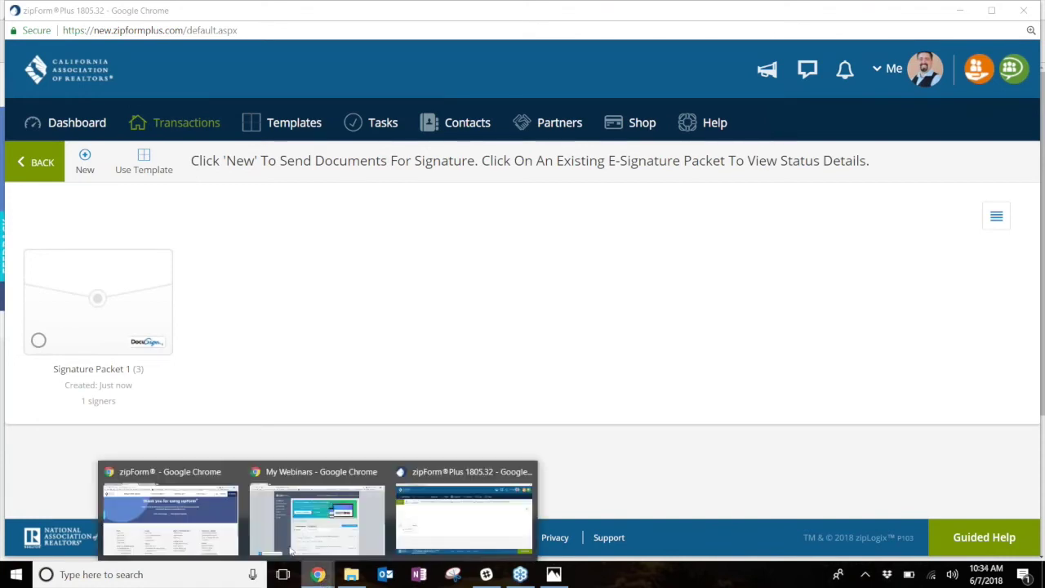
pyautogui.click(196, 476)
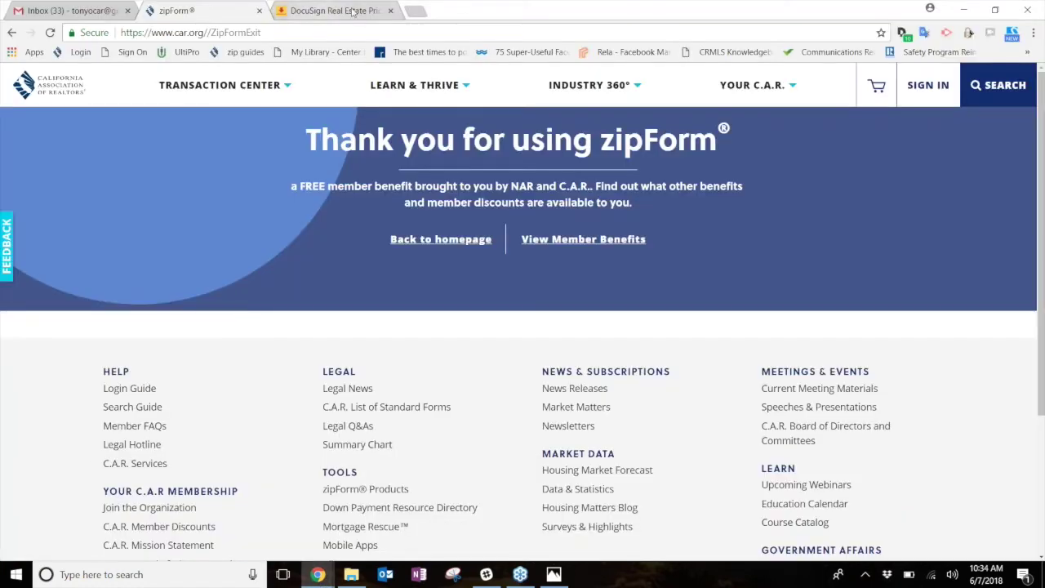
# - Open the DocuSign '12345 Main St.' review-and-sign email from the Gmail inbox
pyautogui.click(415, 11)
pyautogui.click(81, 7)
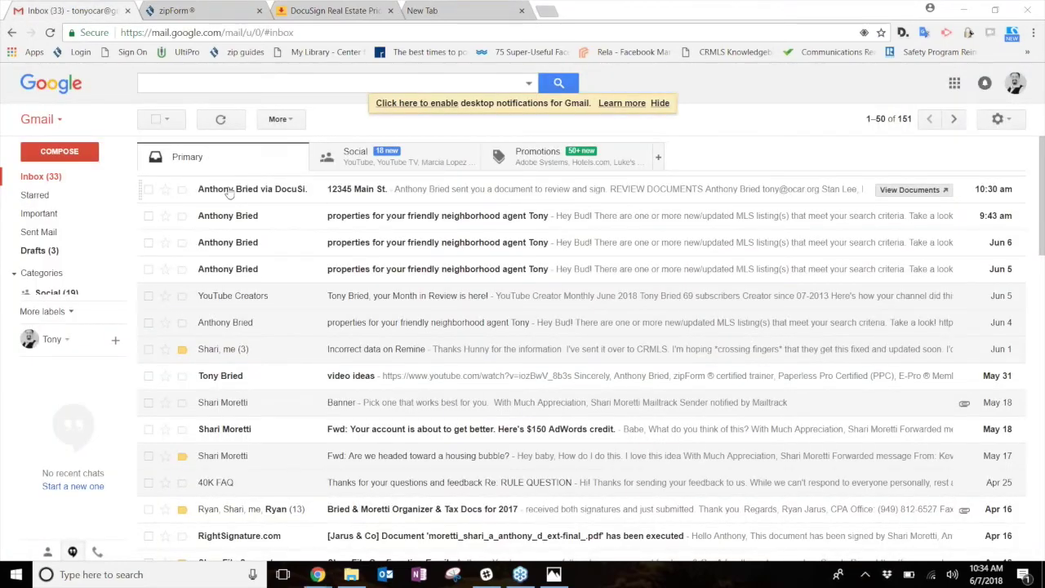
pyautogui.moveTo(270, 193)
pyautogui.click(426, 192)
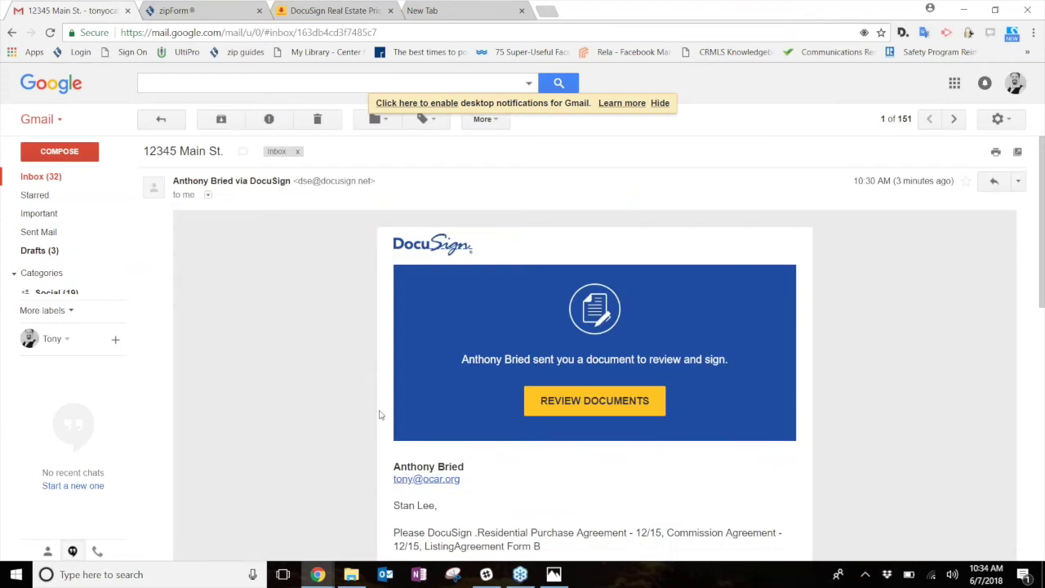
# - Open the emailed documents in DocuSign, agree to continue, and jump to the first signature field
pyautogui.click(577, 408)
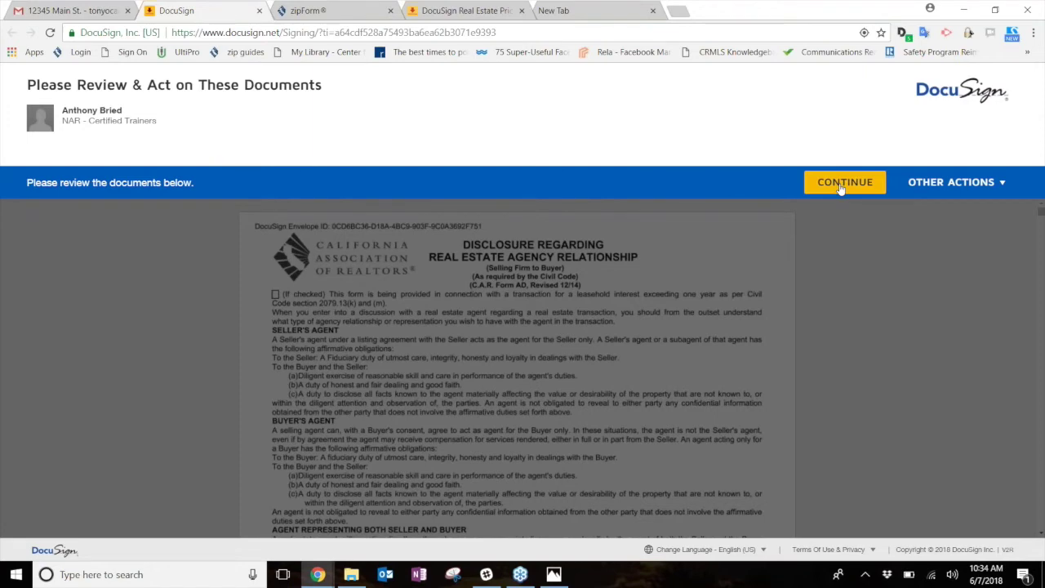
pyautogui.click(841, 187)
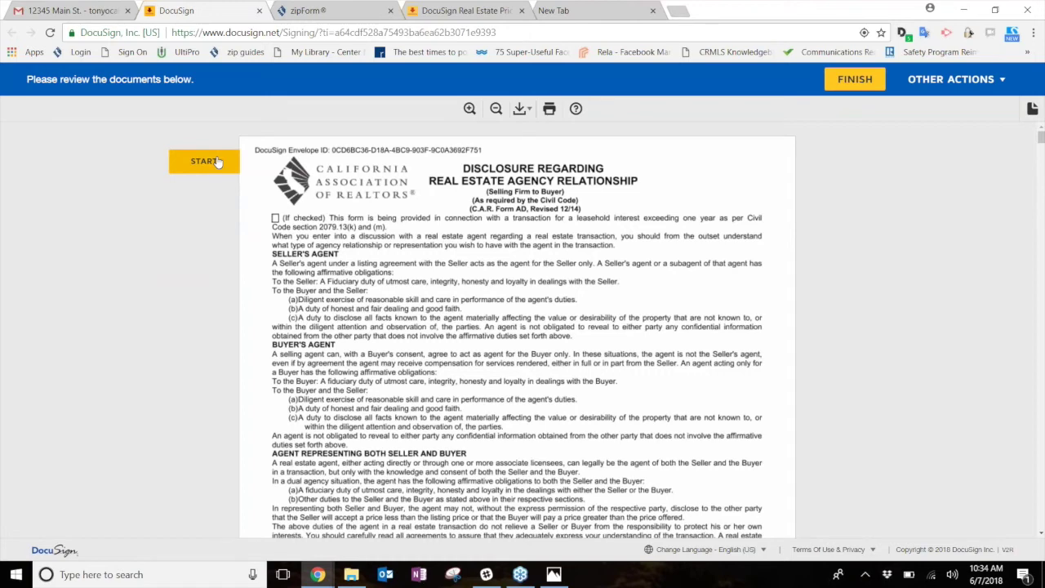
pyautogui.click(217, 162)
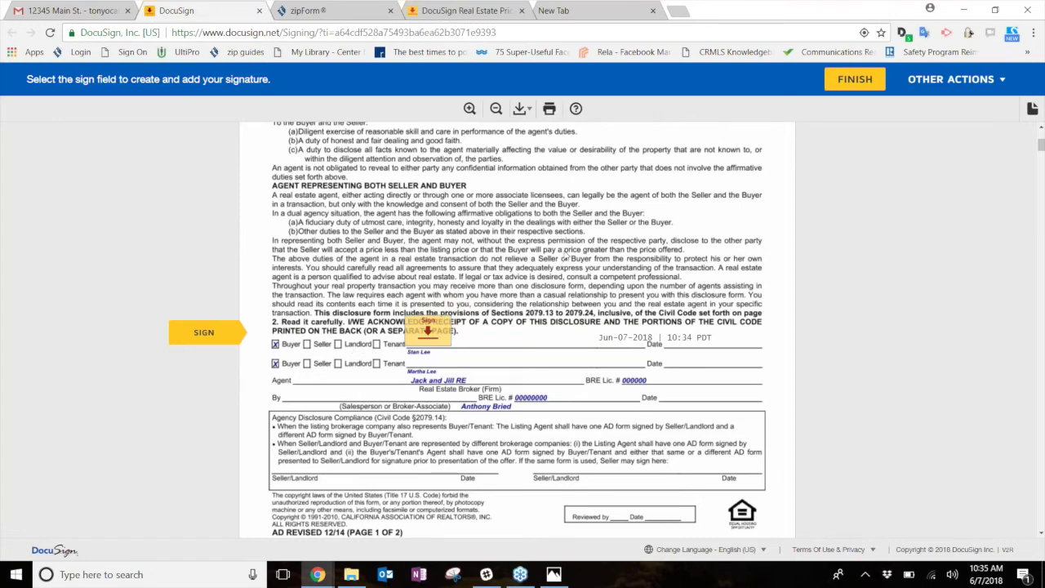
pyautogui.scroll(1, 564, 255)
pyautogui.scroll(5, 563, 255)
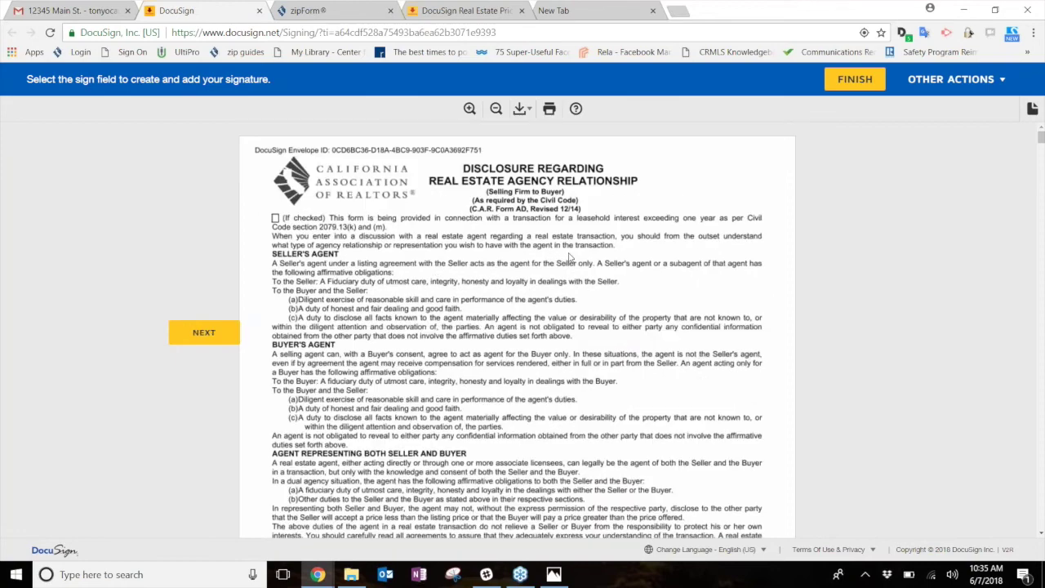
pyautogui.scroll(-3, 569, 258)
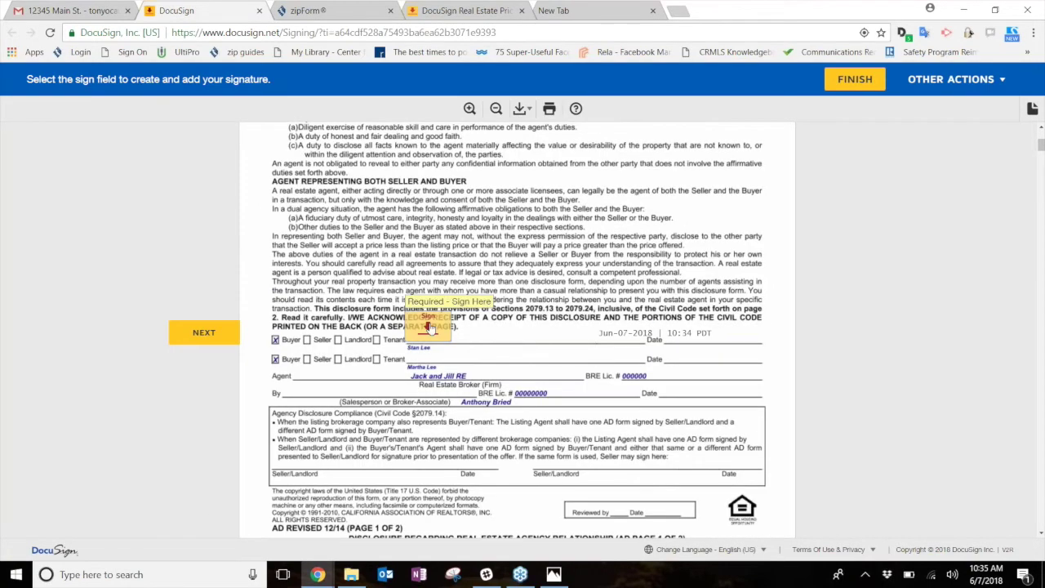
# - Adopt the third preset signature style and matching initials for the buyer, after briefly trying a drawn signature
pyautogui.click(427, 325)
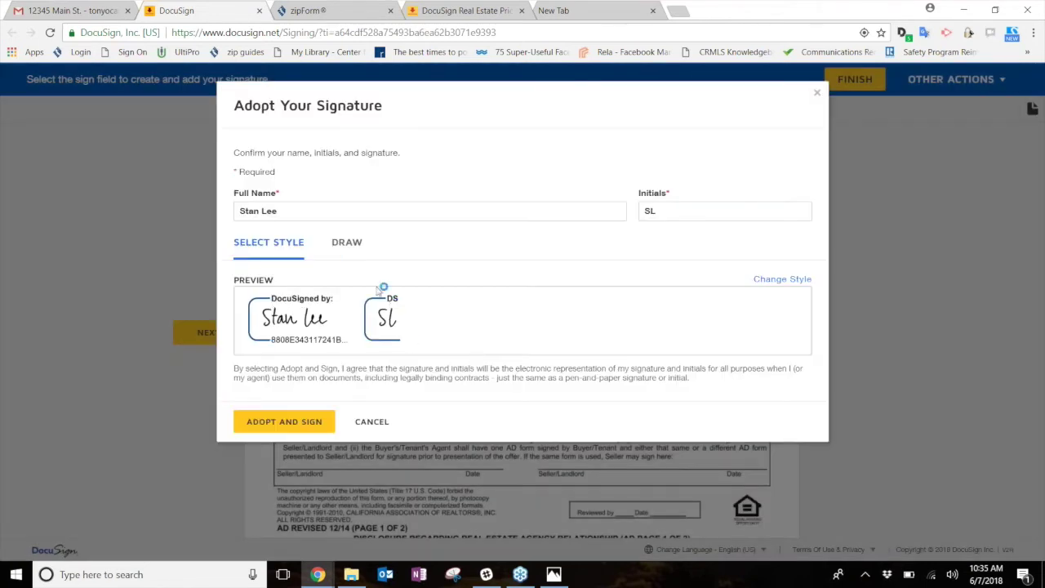
pyautogui.click(781, 281)
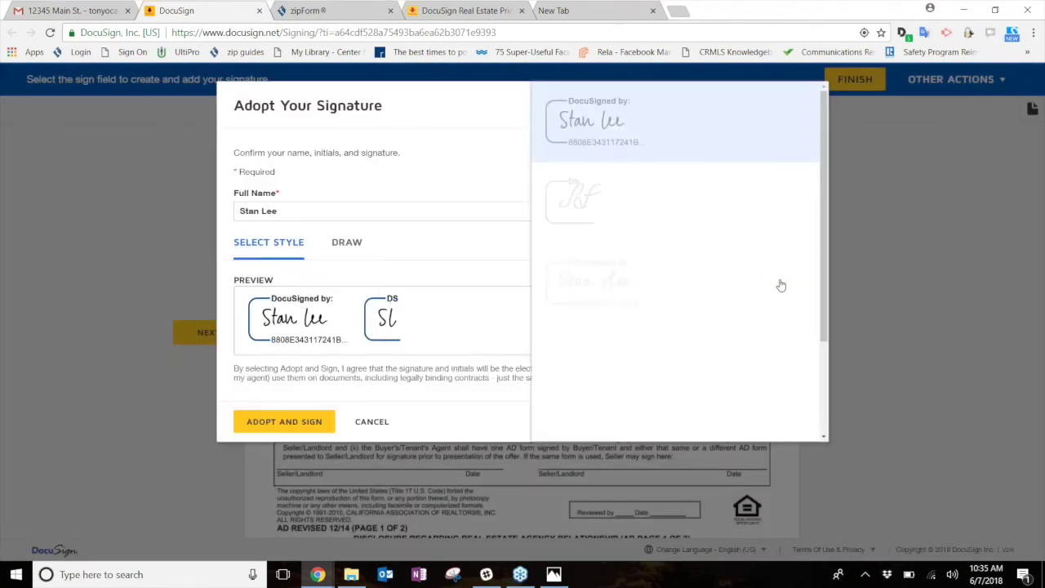
pyautogui.scroll(-6, 660, 249)
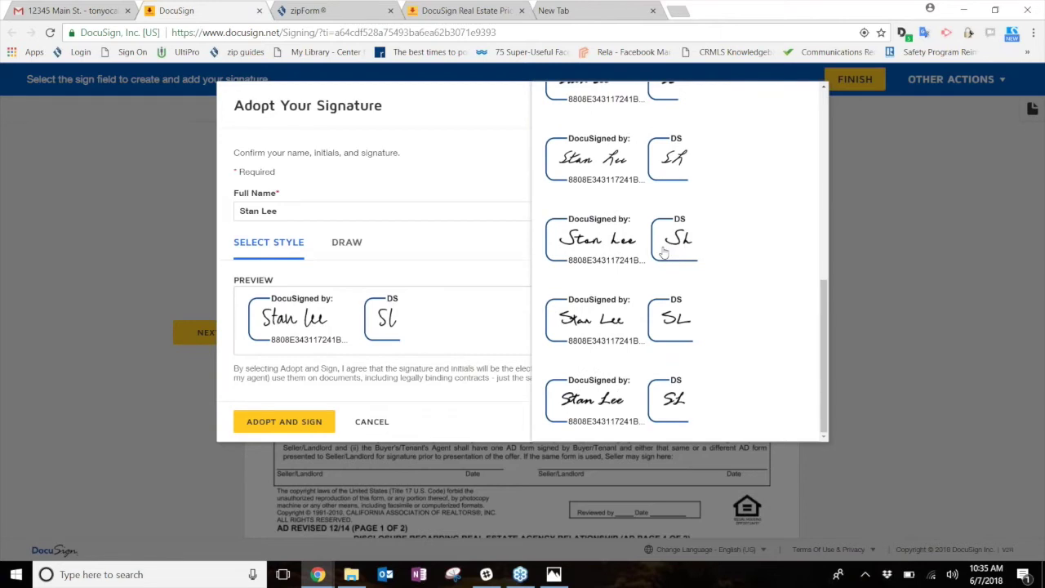
pyautogui.click(608, 256)
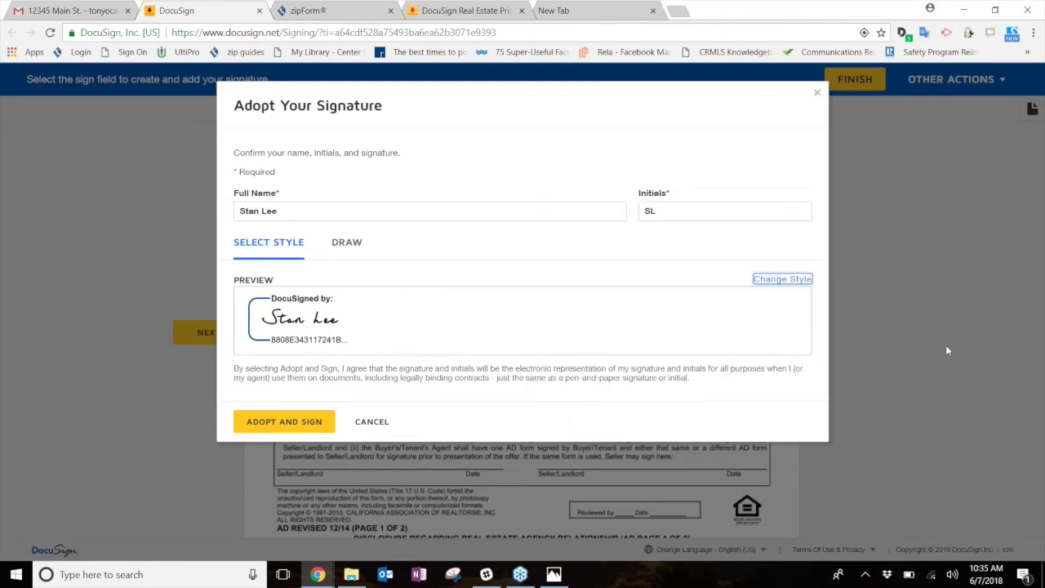
pyautogui.click(350, 244)
pyautogui.moveTo(278, 315); pyautogui.dragTo(570, 325)
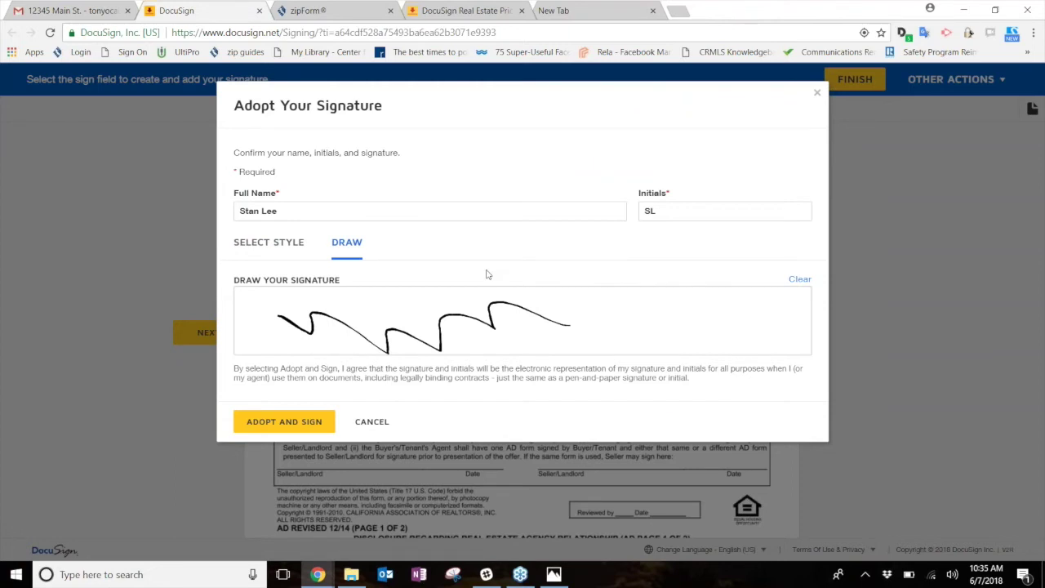
pyautogui.click(263, 247)
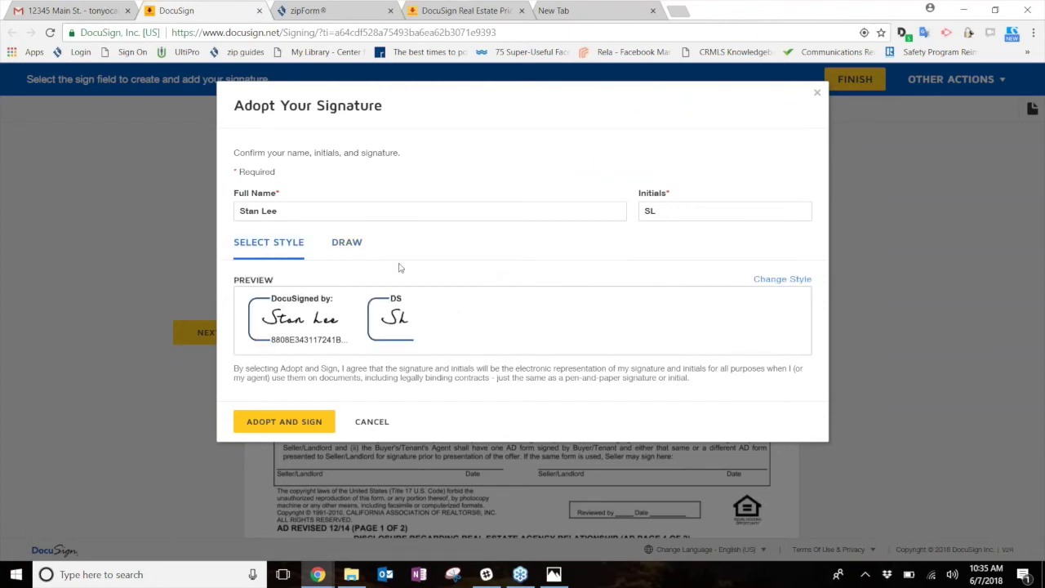
pyautogui.click(277, 424)
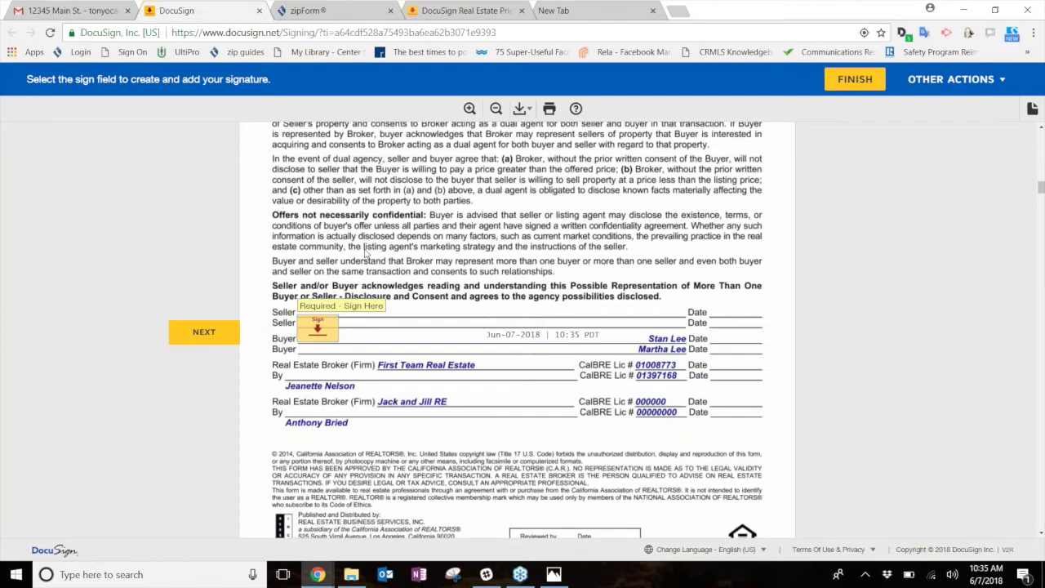
# - Sign the disclosure fields and initial the purchase agreement's page 1 and pages 6 through 11
pyautogui.click(319, 330)
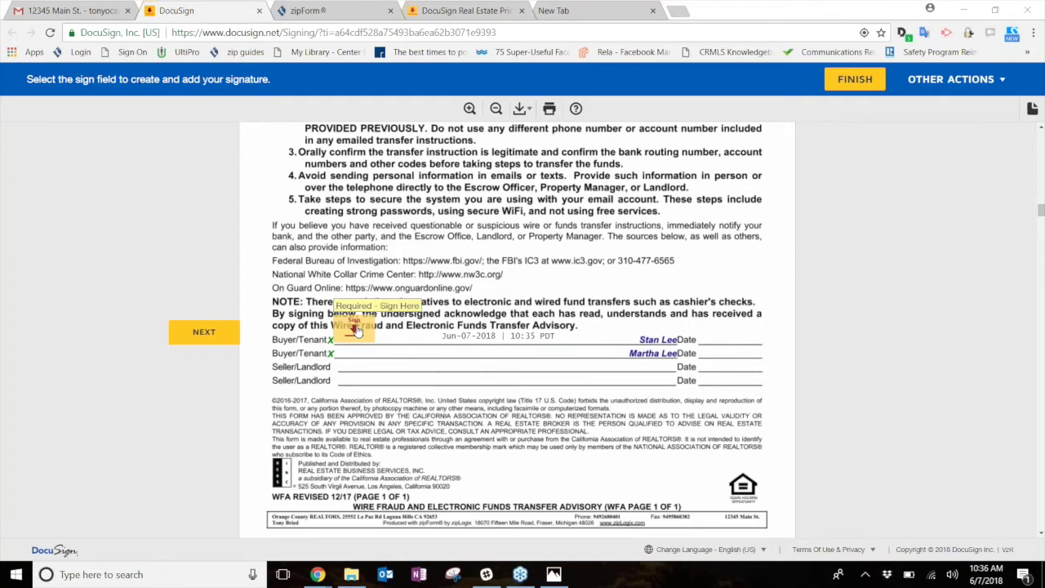
pyautogui.click(356, 329)
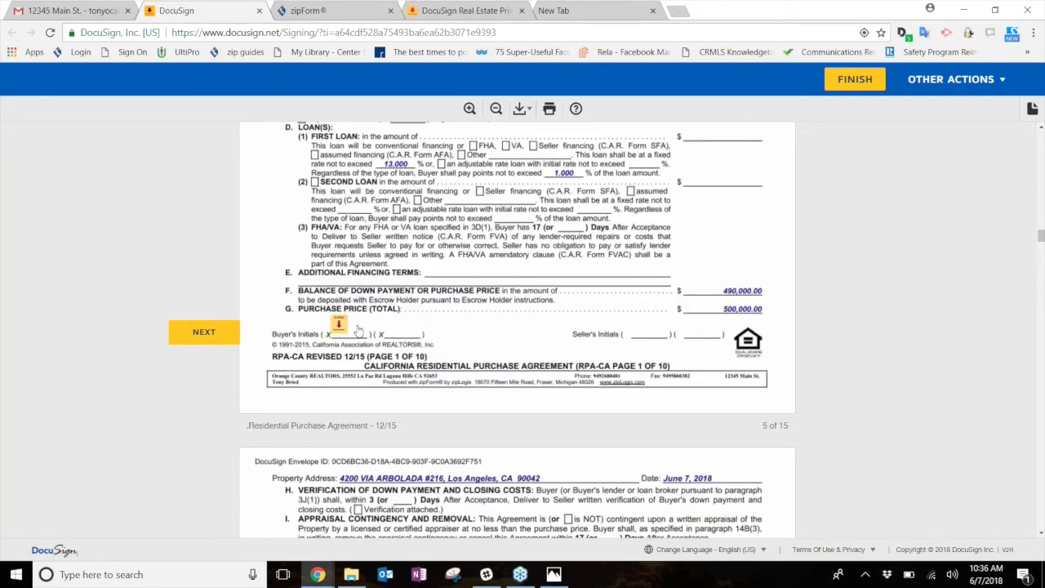
pyautogui.click(340, 328)
pyautogui.click(339, 323)
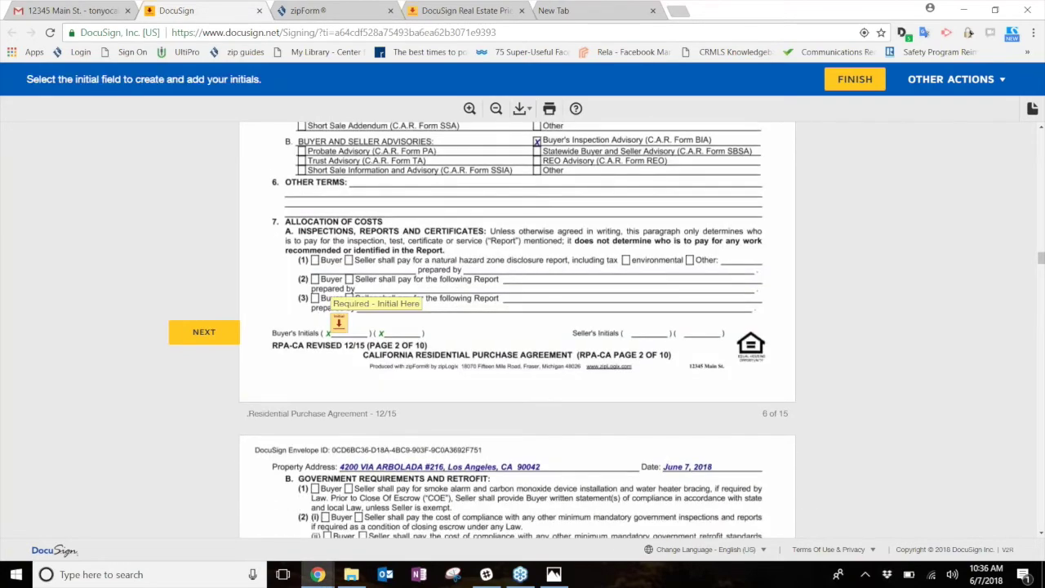
pyautogui.click(338, 322)
pyautogui.click(339, 323)
pyautogui.click(340, 323)
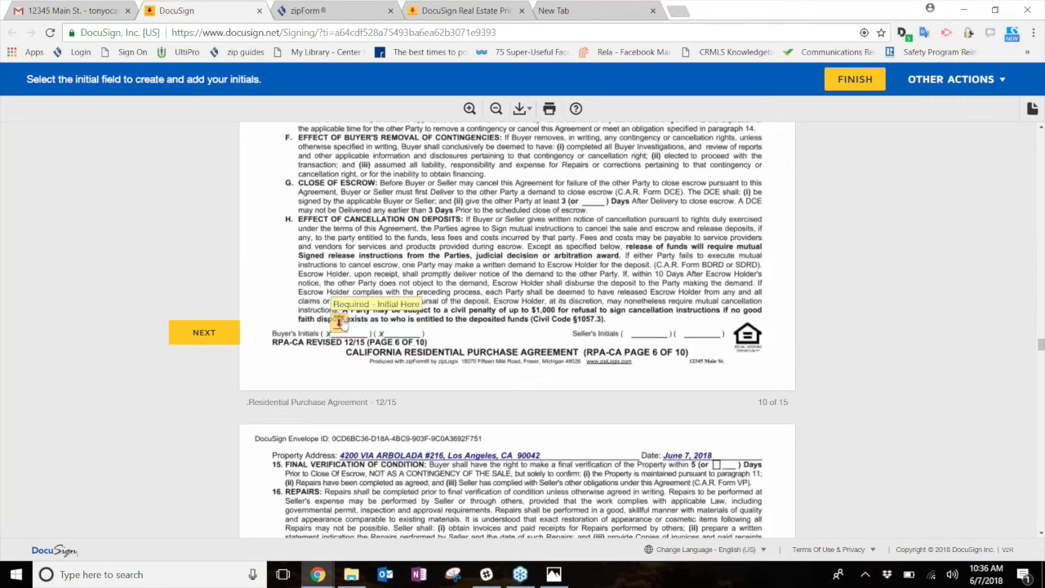
pyautogui.click(341, 323)
pyautogui.click(340, 321)
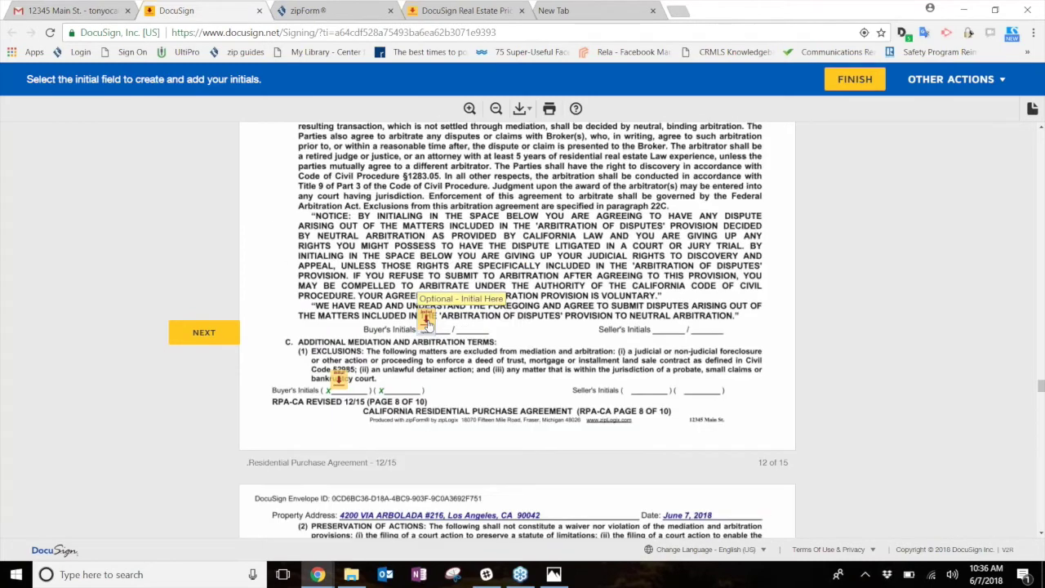
# - Initial the arbitration field, complete pages 13–15 and Other Terms, and sign the Listing Agreement's broker line
pyautogui.click(426, 324)
pyautogui.click(408, 330)
pyautogui.click(627, 323)
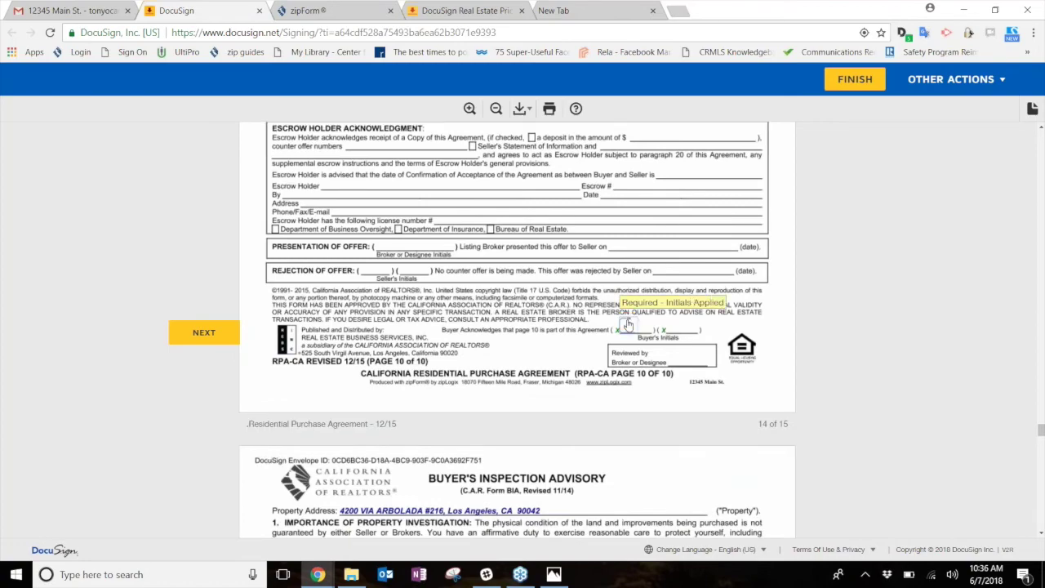
pyautogui.click(321, 329)
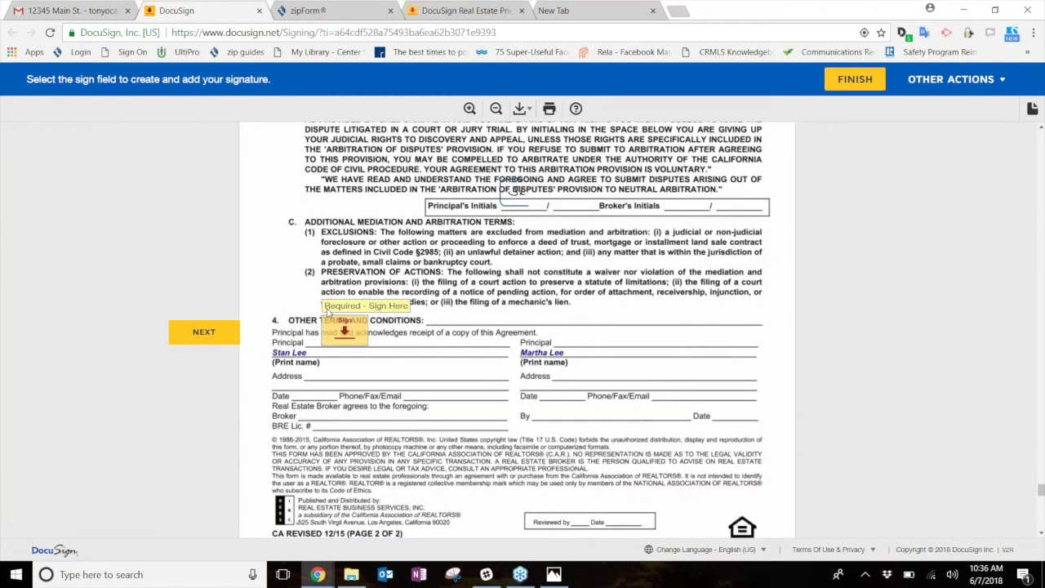
pyautogui.click(347, 336)
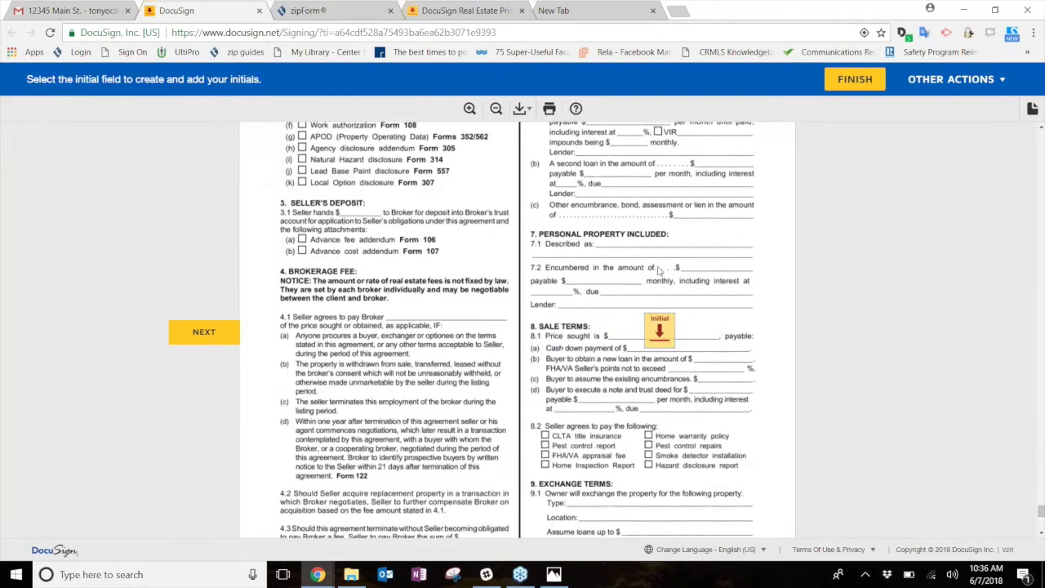
pyautogui.click(662, 331)
pyautogui.click(382, 336)
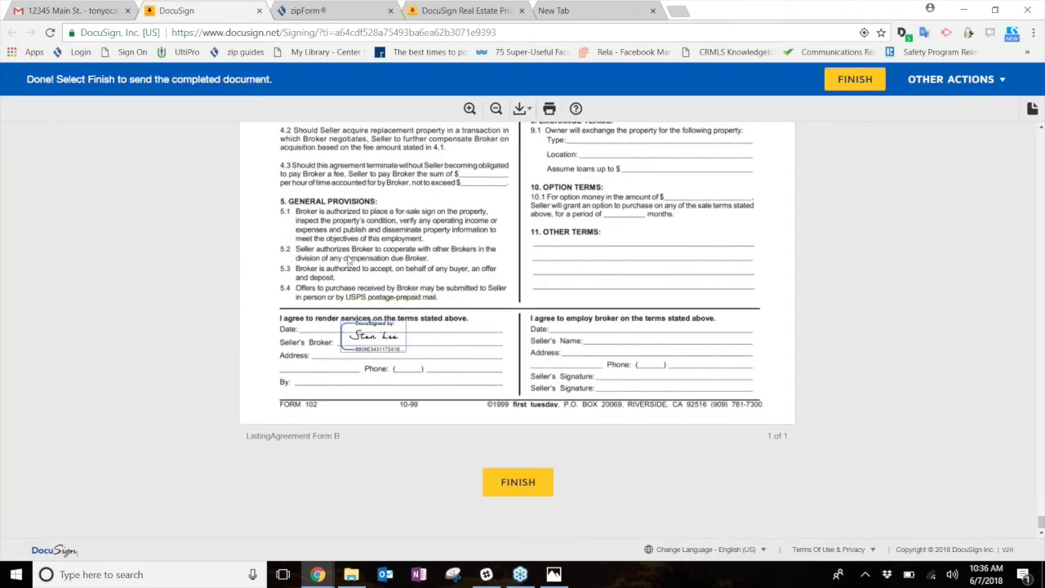
# - Finish signing, decline the DocuSign login offer, and close to the You're done page
pyautogui.click(506, 483)
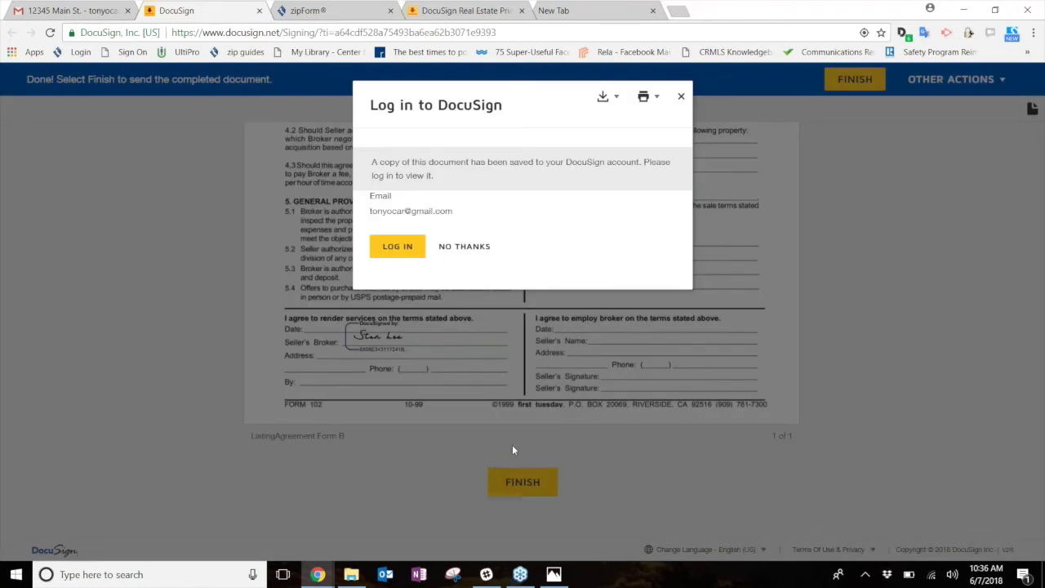
pyautogui.click(681, 97)
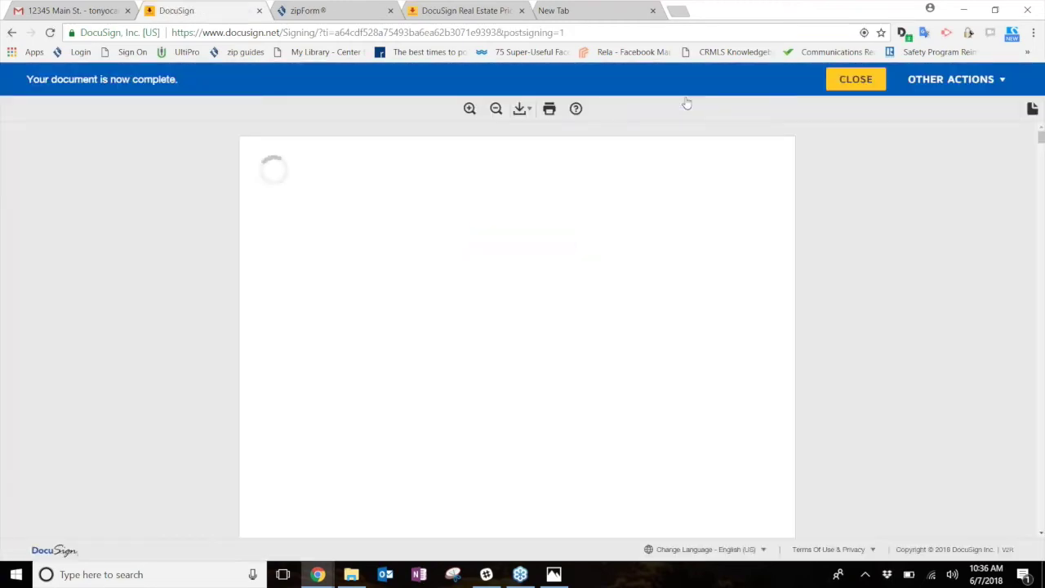
pyautogui.click(856, 81)
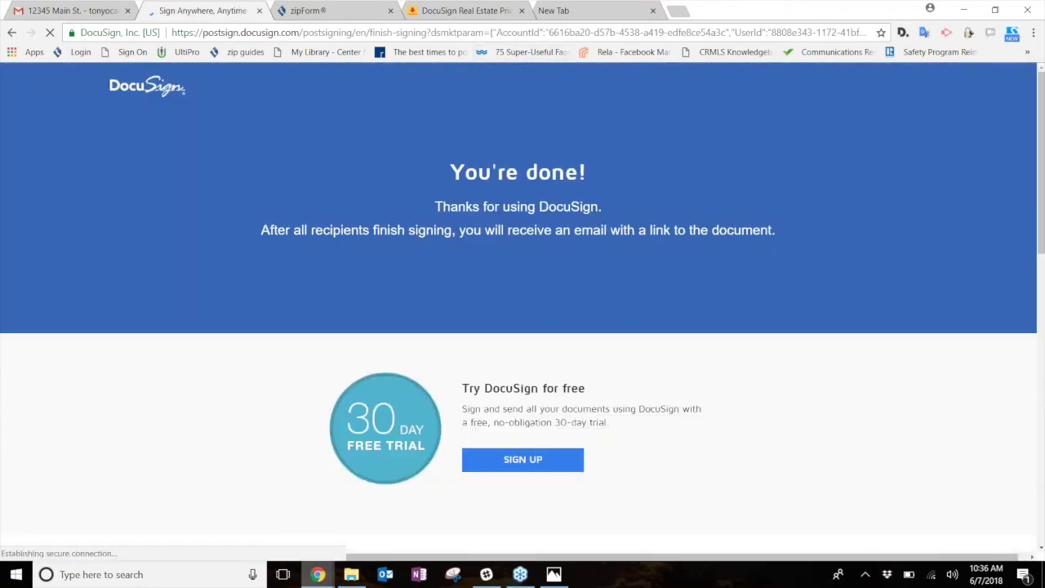
pyautogui.moveTo(317, 577)
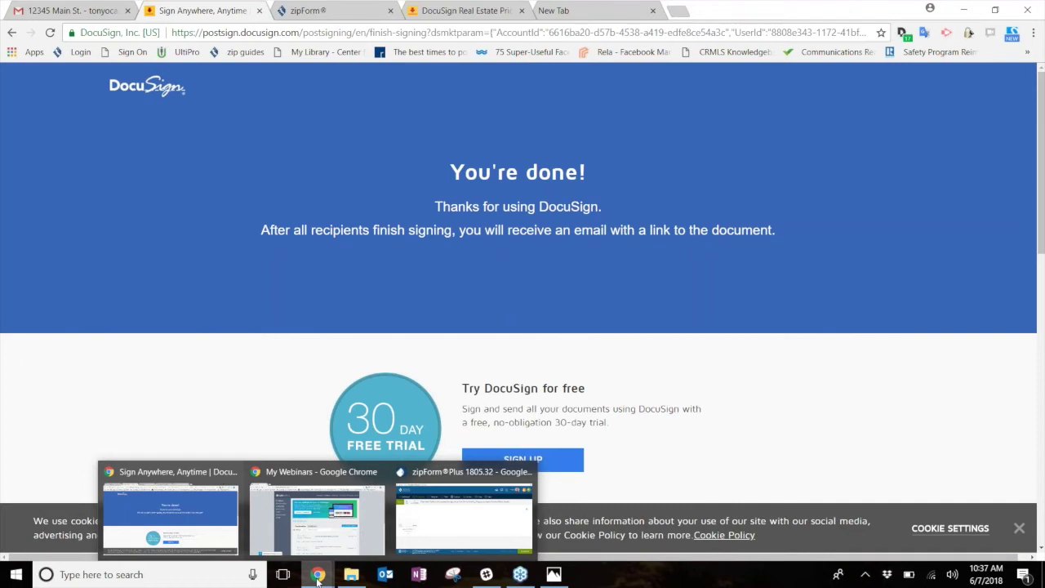
# - Open the Signature Packet 1 folder in the 12345 Main St. transaction's documents
pyautogui.moveTo(470, 482)
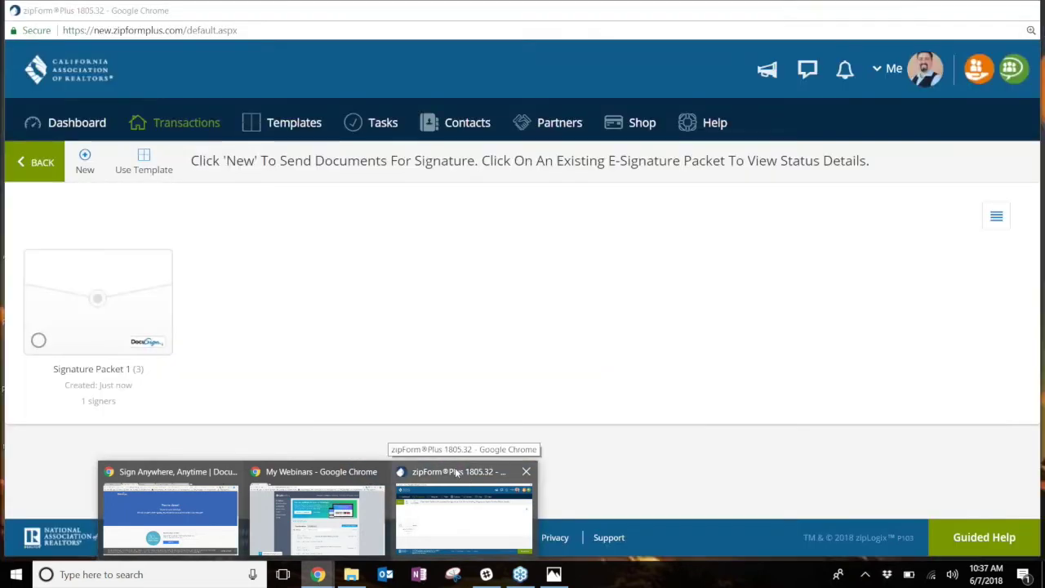
pyautogui.click(457, 473)
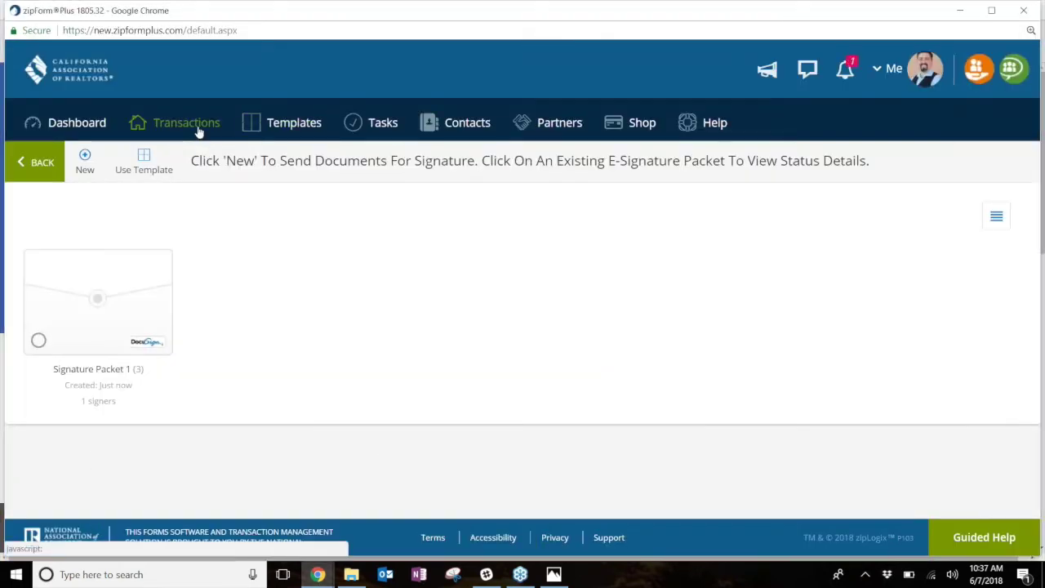
pyautogui.click(199, 131)
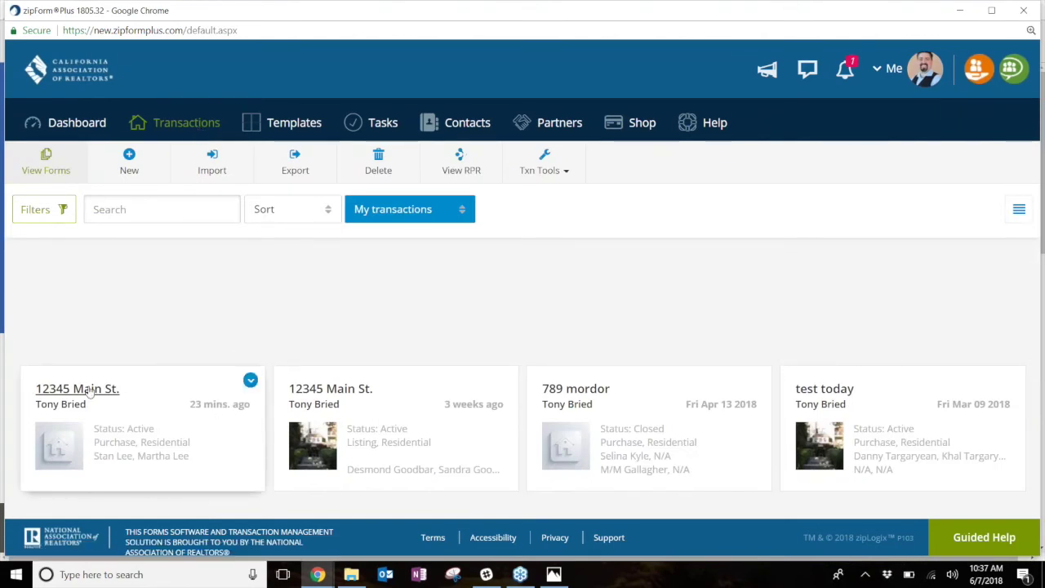
pyautogui.click(92, 402)
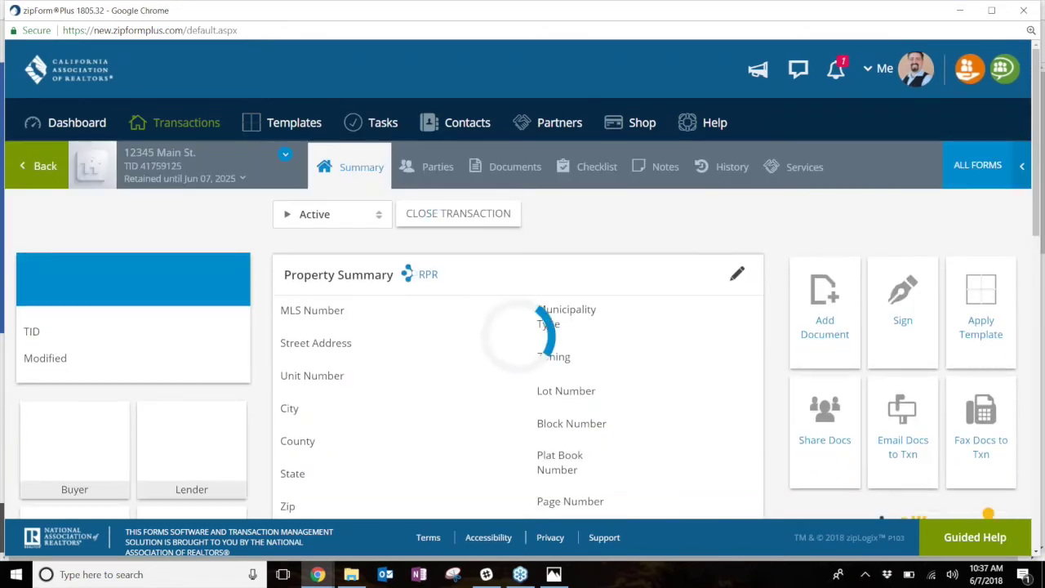
pyautogui.click(510, 167)
pyautogui.scroll(-3, 492, 381)
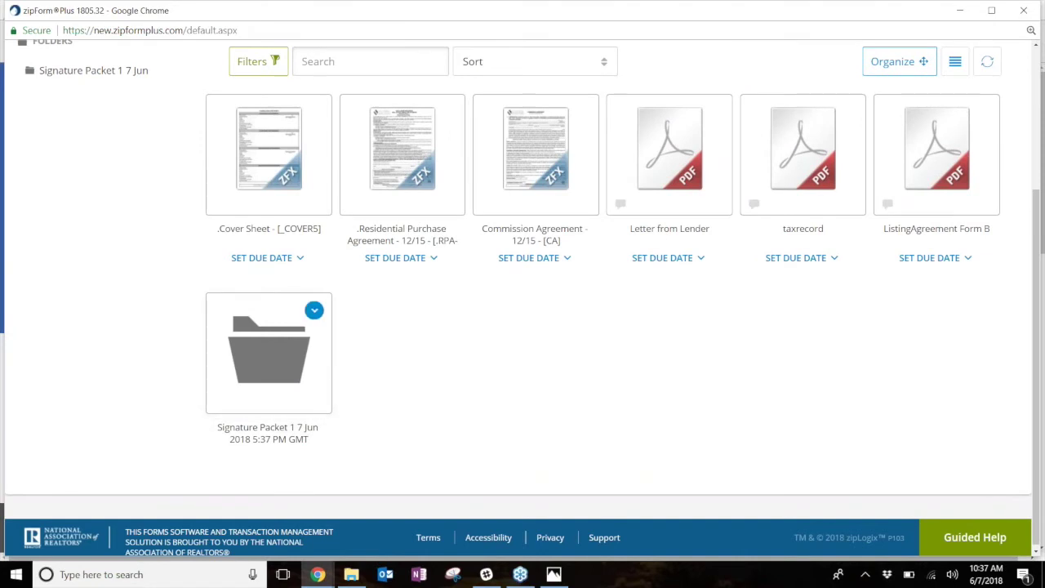
pyautogui.click(275, 341)
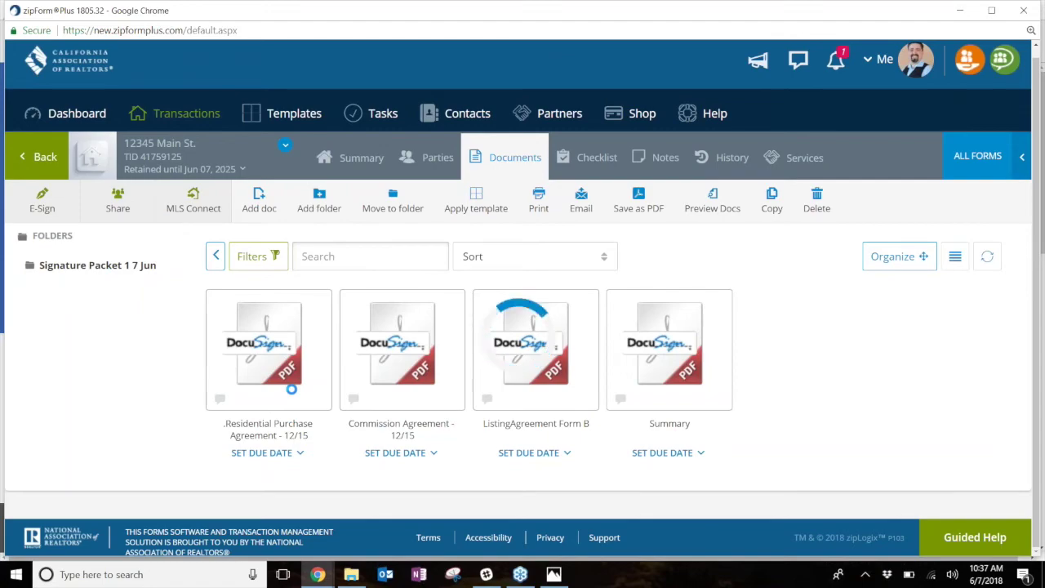
# - Preview the signed Residential Purchase Agreement PDF, then close the preview
pyautogui.click(291, 389)
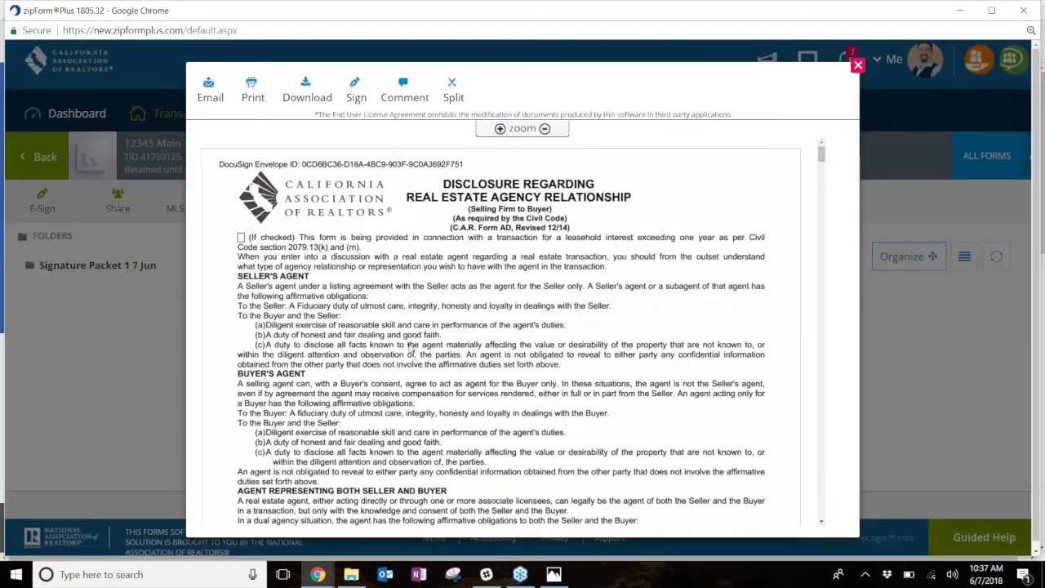
pyautogui.scroll(-4, 457, 331)
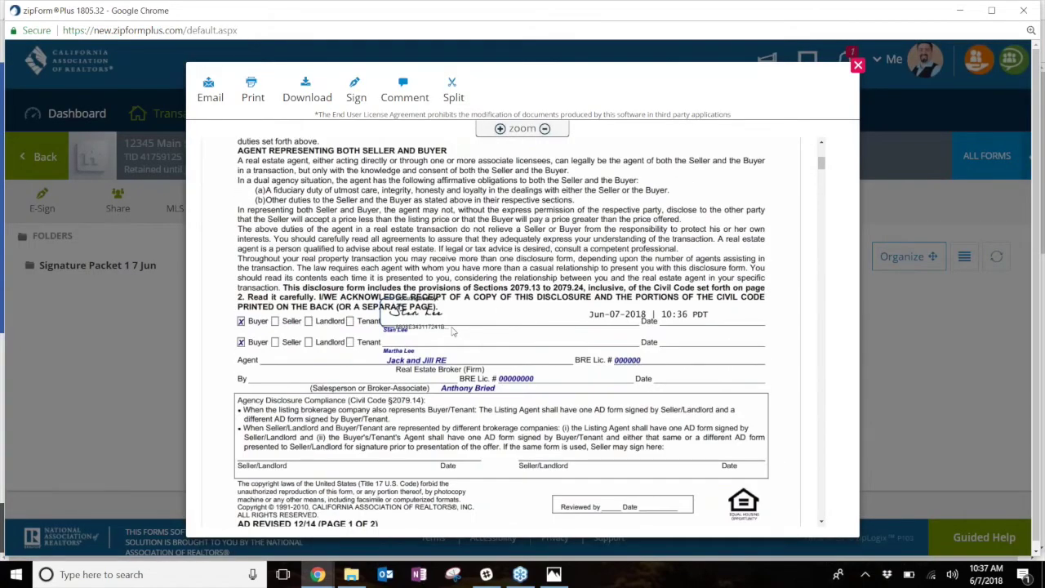
pyautogui.scroll(-15, 453, 330)
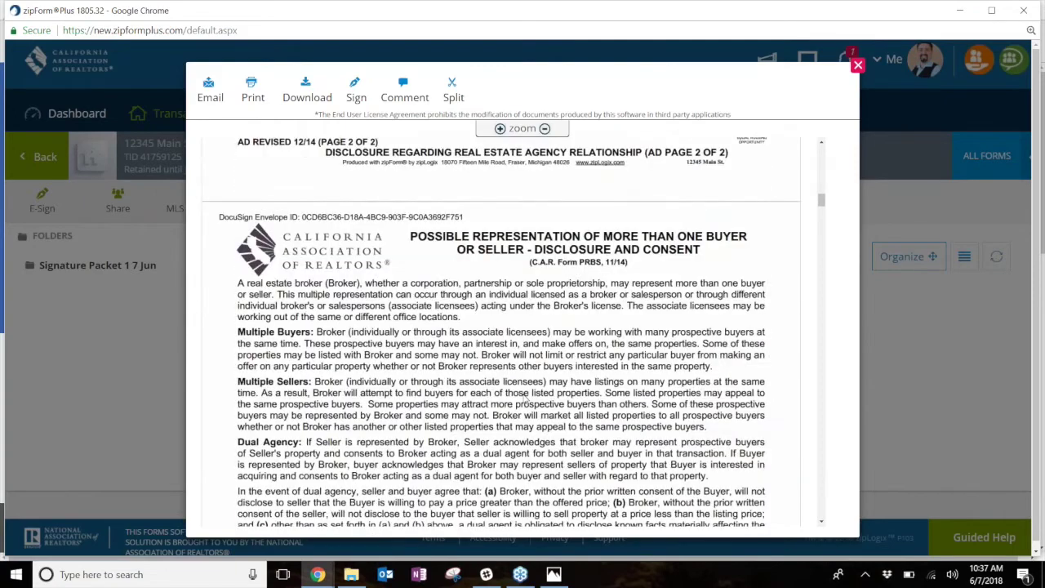
pyautogui.scroll(-5, 526, 400)
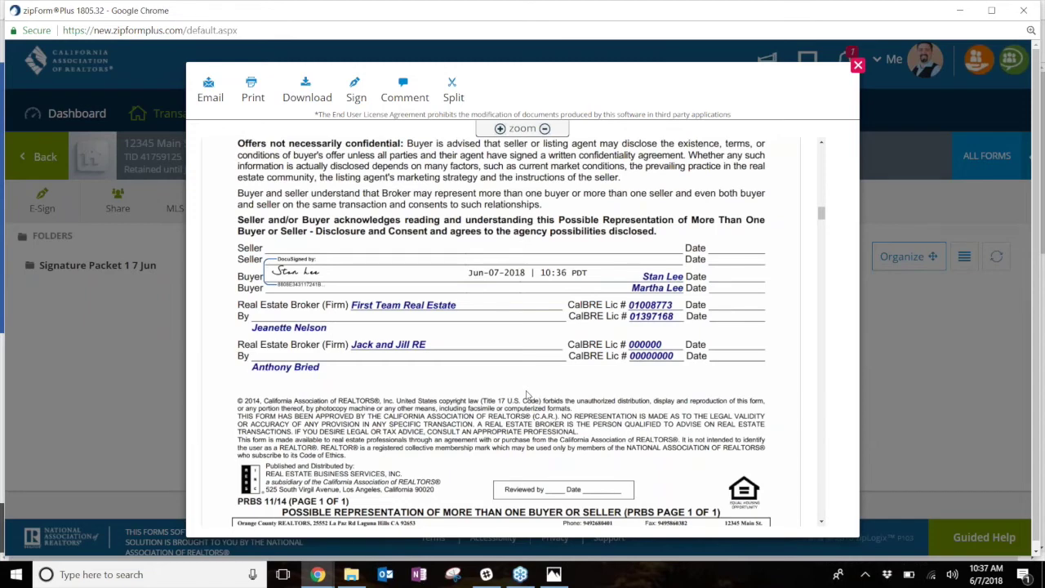
pyautogui.click(858, 65)
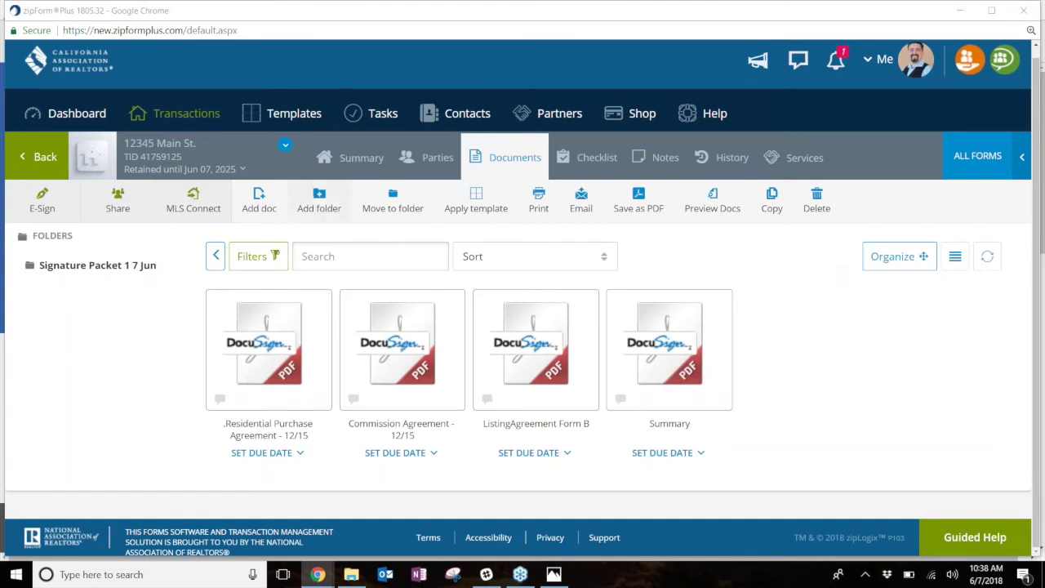
# - Choose zipLogix Digital Ink under E-Signatures Options in profile Settings and save it
pyautogui.click(186, 119)
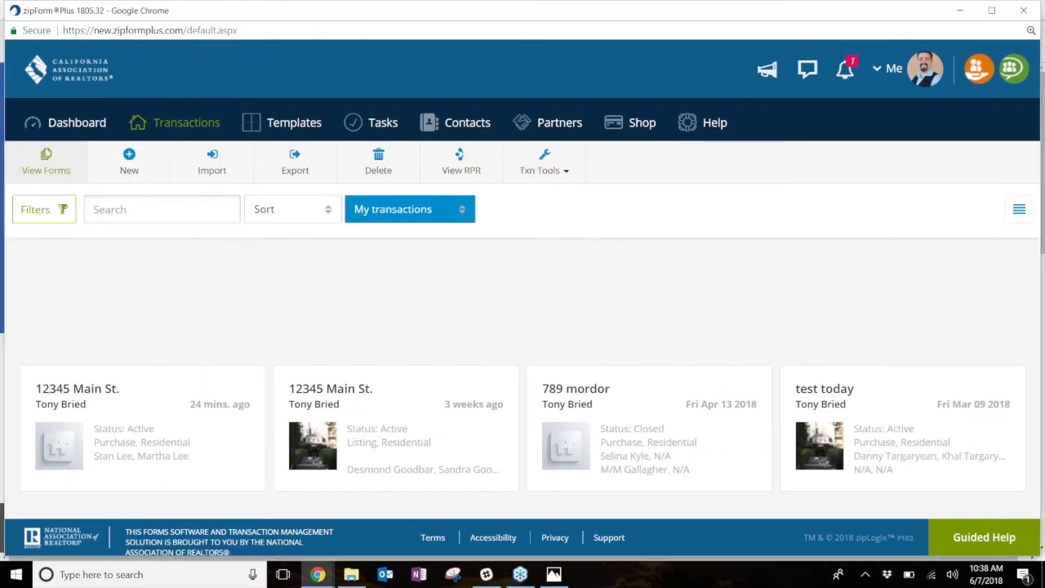
pyautogui.click(889, 75)
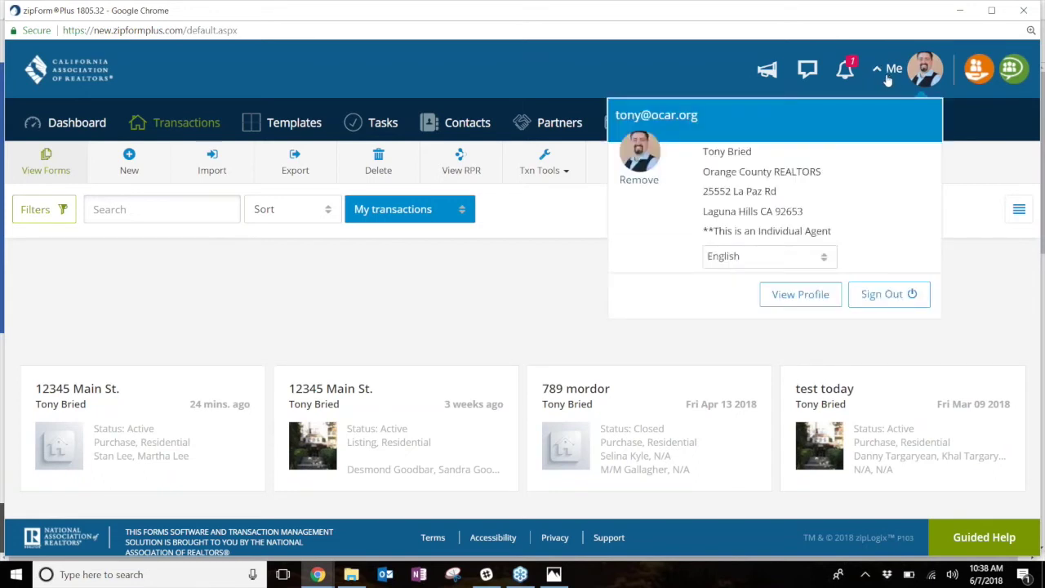
pyautogui.click(808, 299)
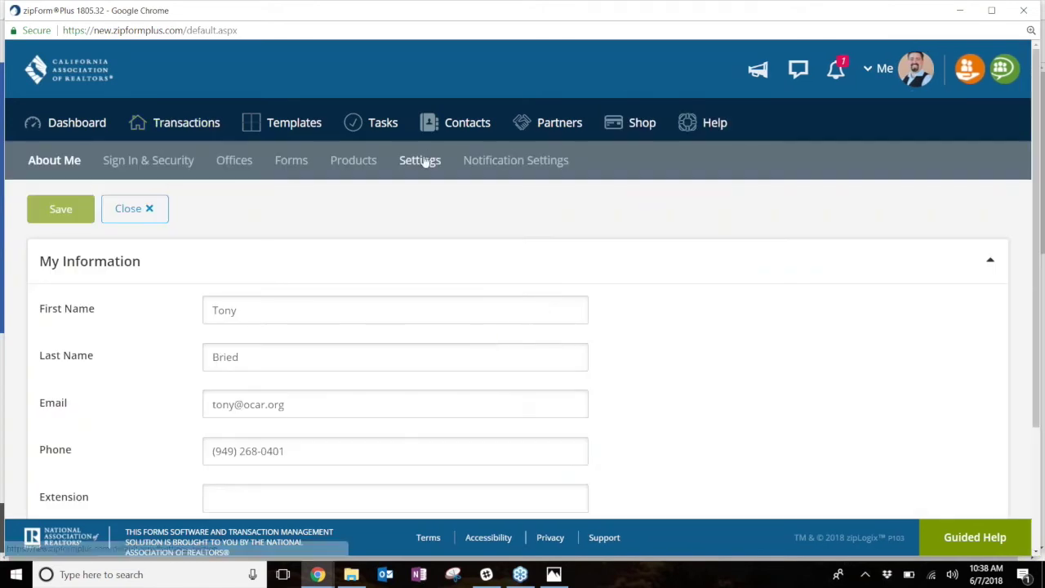
pyautogui.click(420, 164)
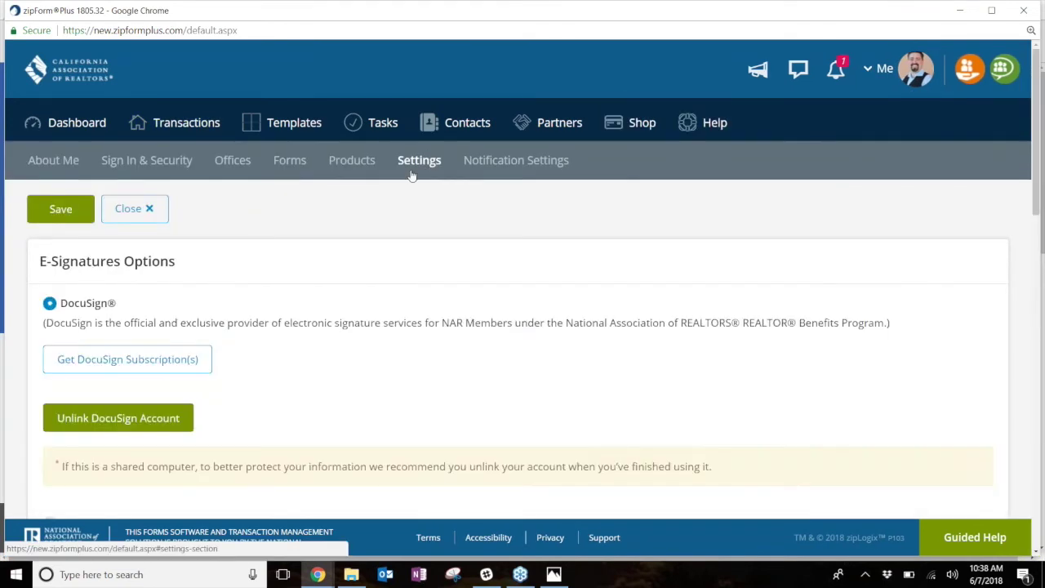
pyautogui.scroll(-2, 47, 327)
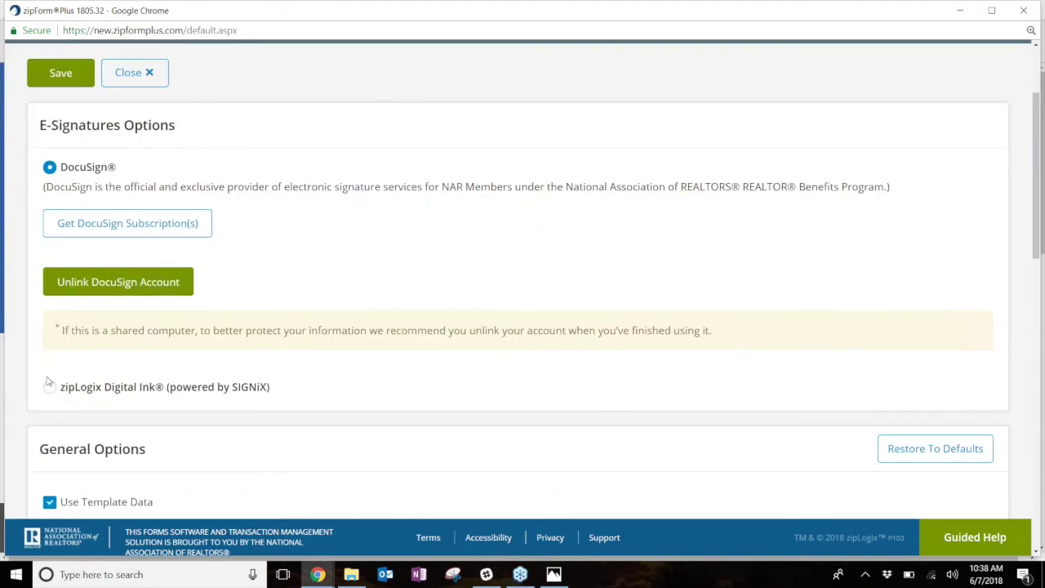
pyautogui.click(49, 388)
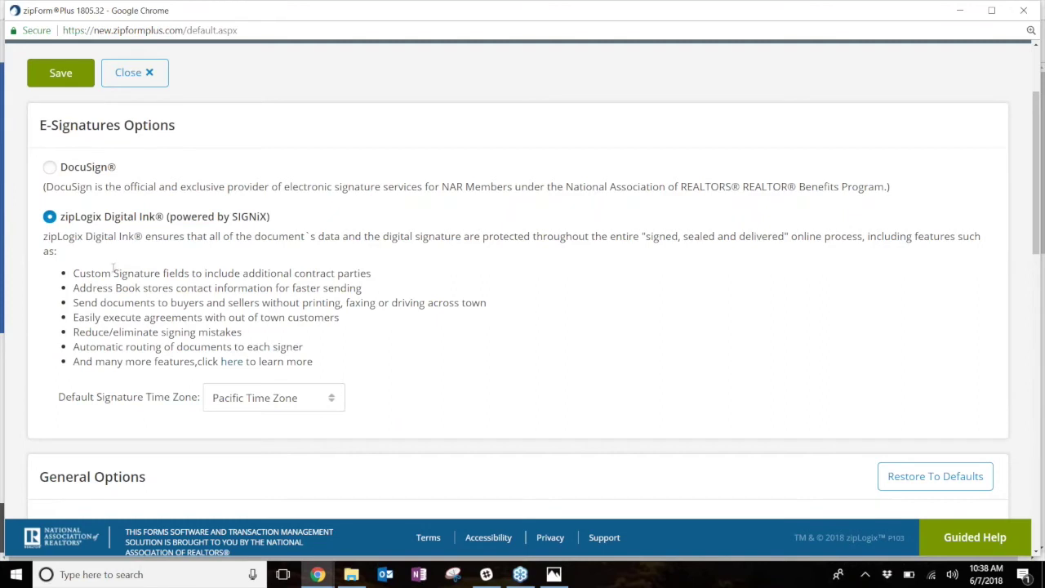
pyautogui.click(63, 78)
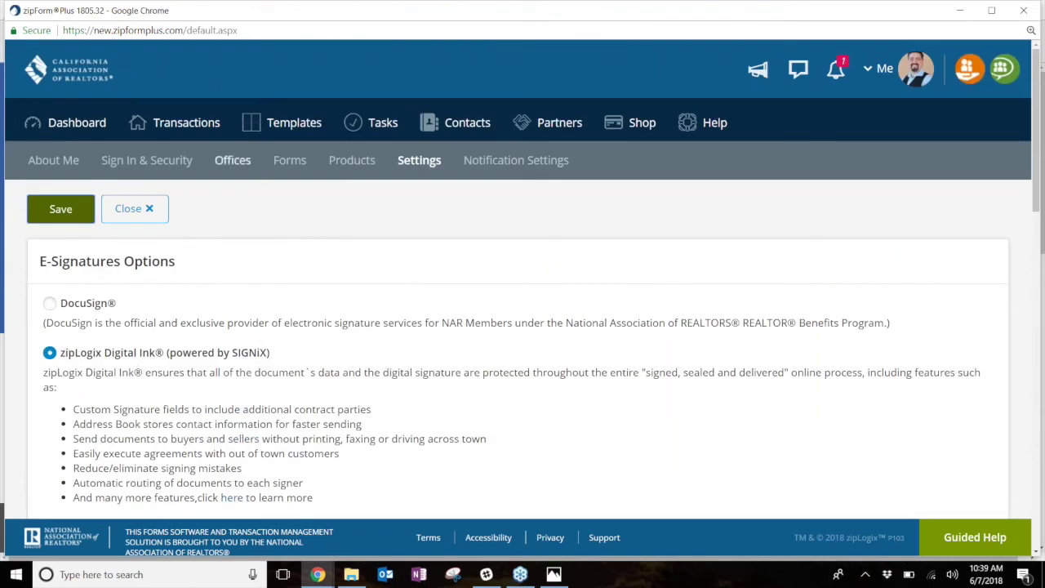
pyautogui.click(193, 123)
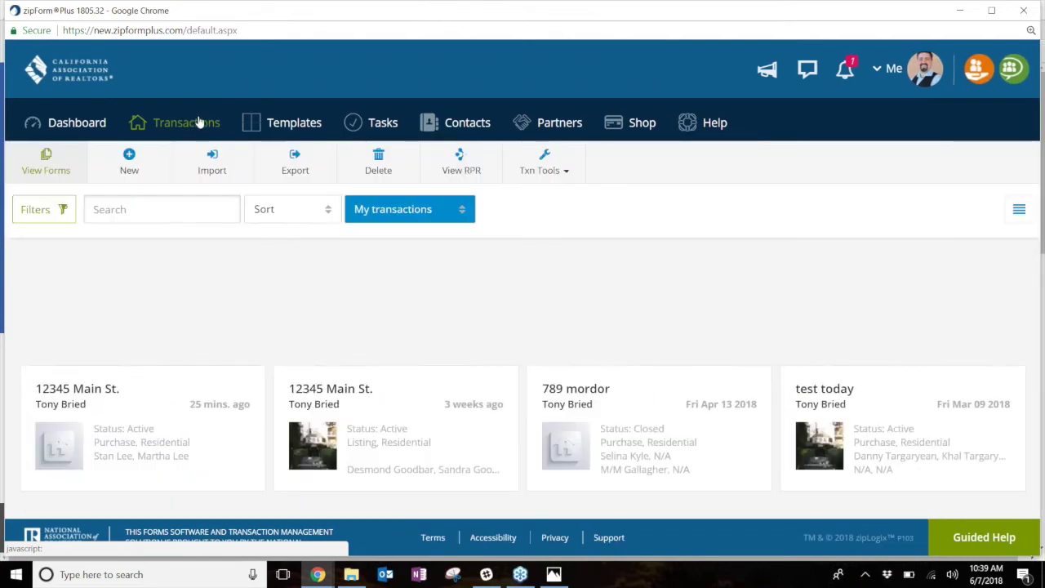
# - Create a new 12345 Main St. packet with the Residential Purchase, Commission and ListingAgreement Form B documents
pyautogui.click(110, 415)
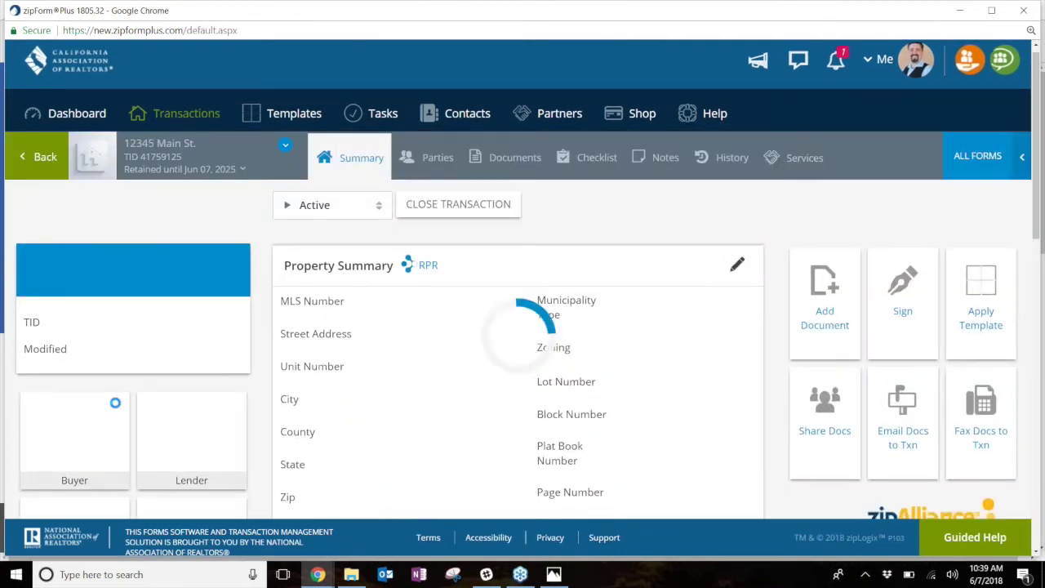
pyautogui.click(506, 158)
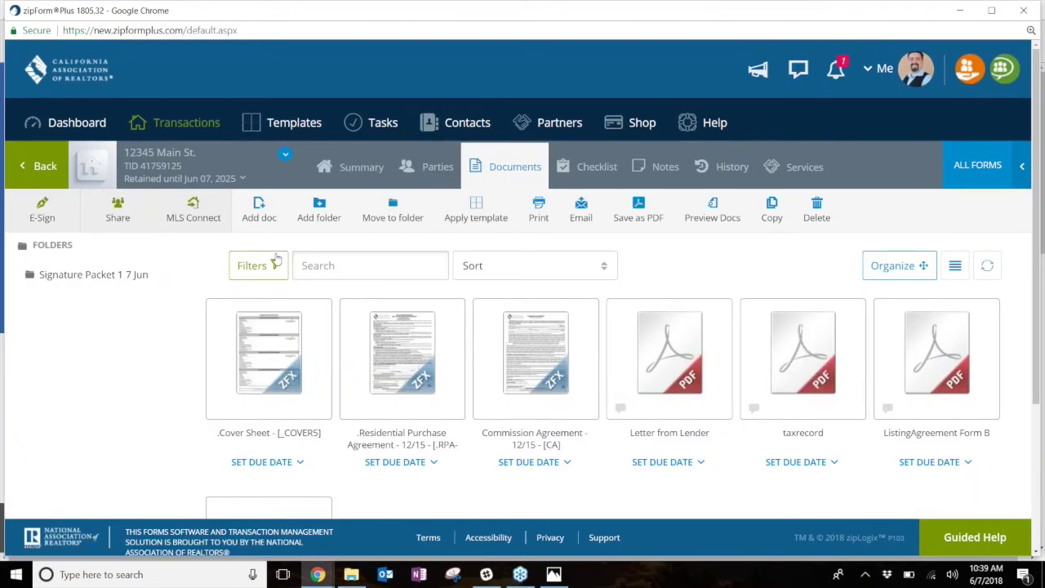
pyautogui.click(42, 216)
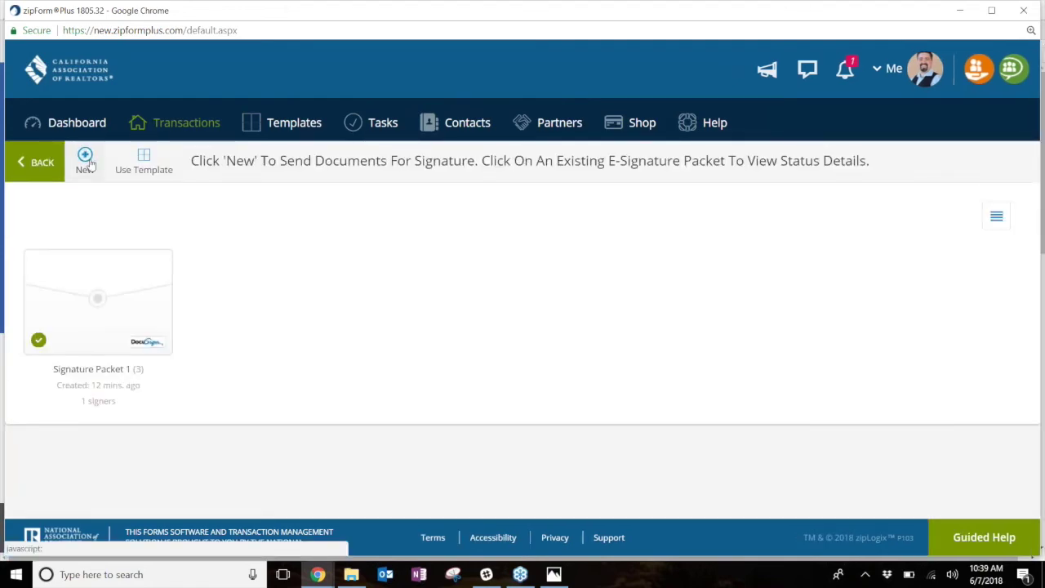
pyautogui.click(86, 159)
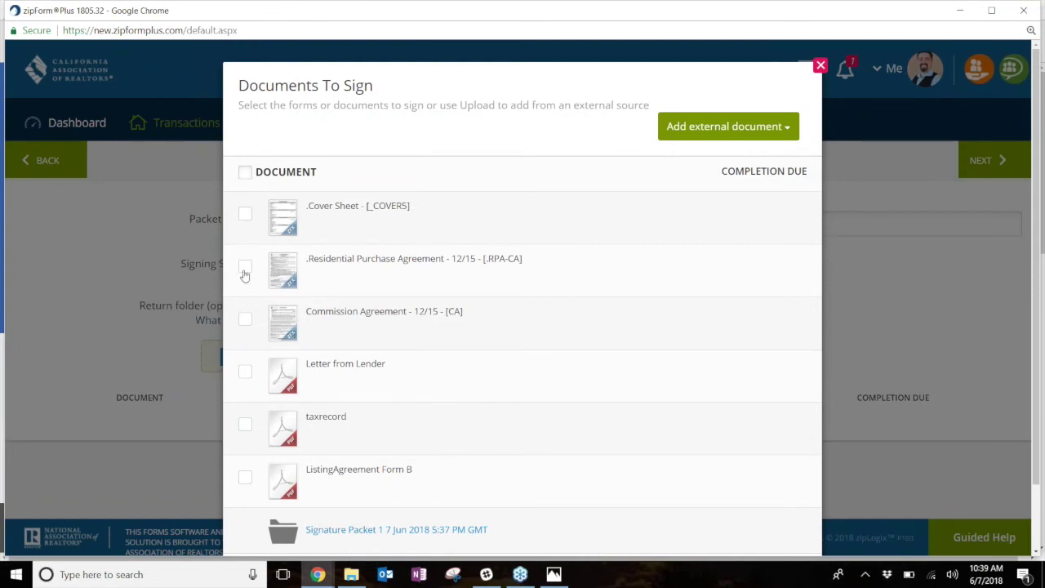
pyautogui.click(245, 270)
pyautogui.click(246, 320)
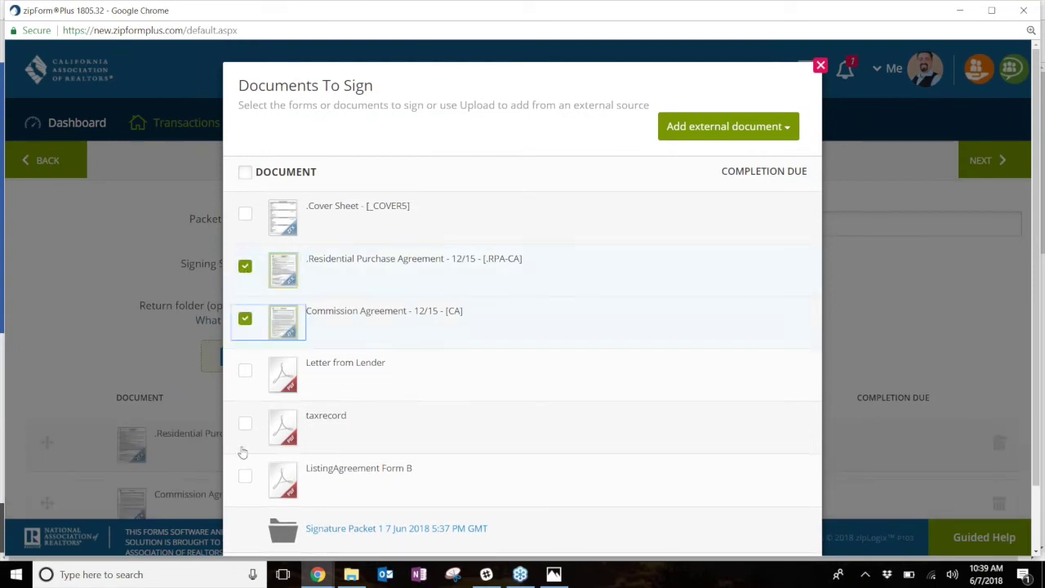
pyautogui.click(245, 484)
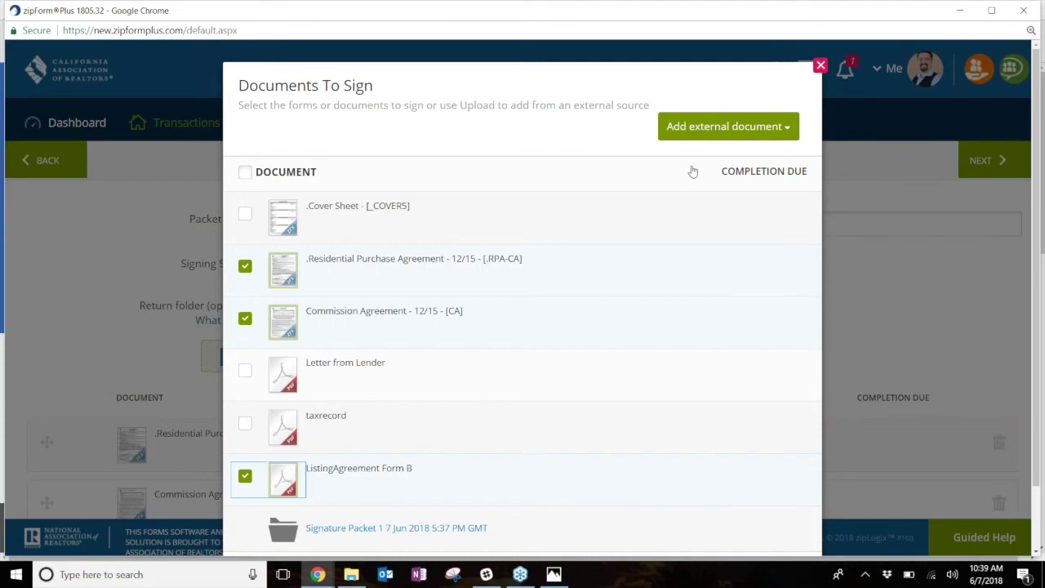
pyautogui.scroll(-2, 579, 308)
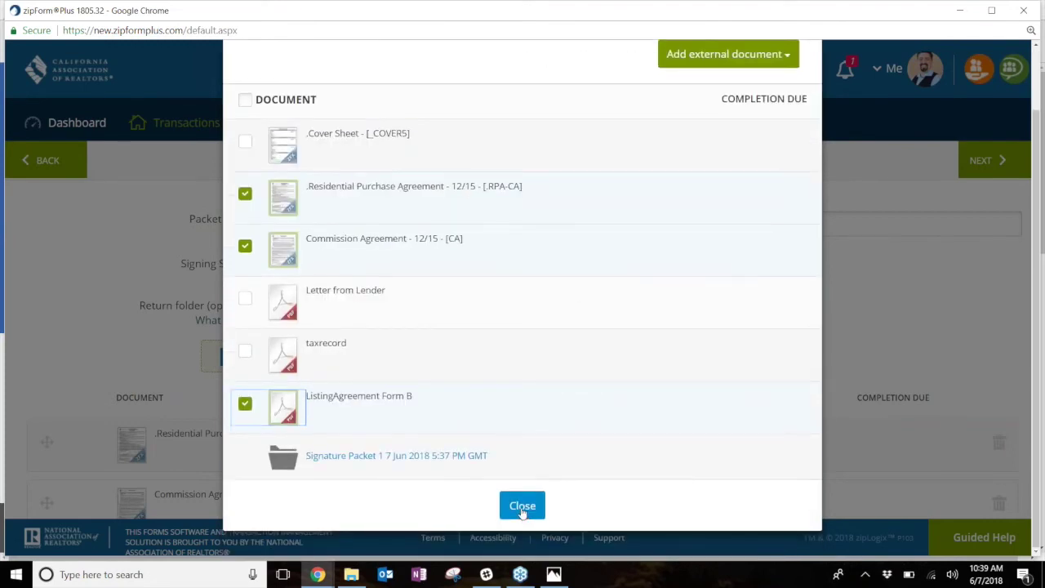
pyautogui.click(521, 508)
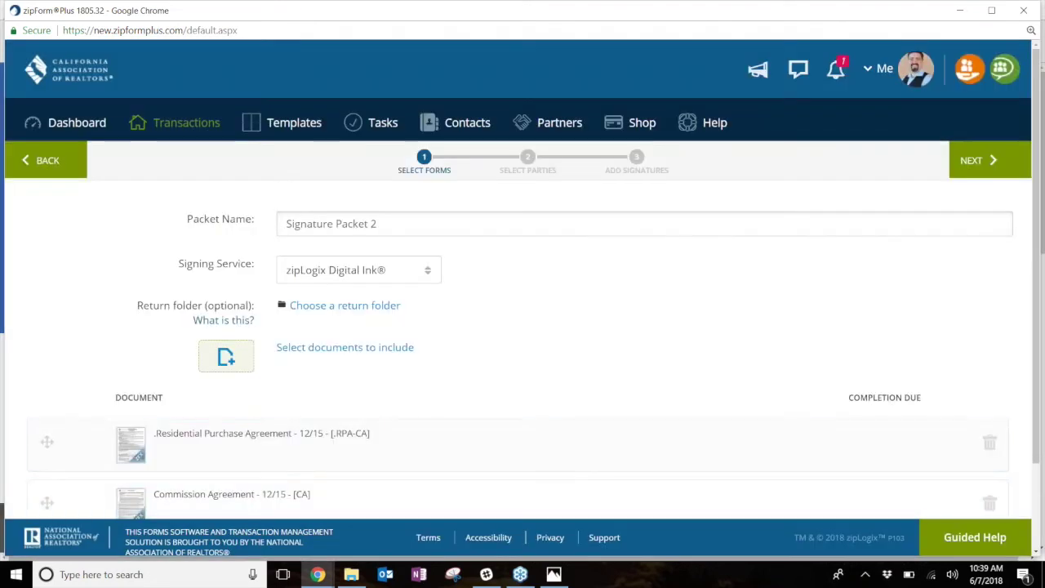
pyautogui.scroll(-1, 338, 276)
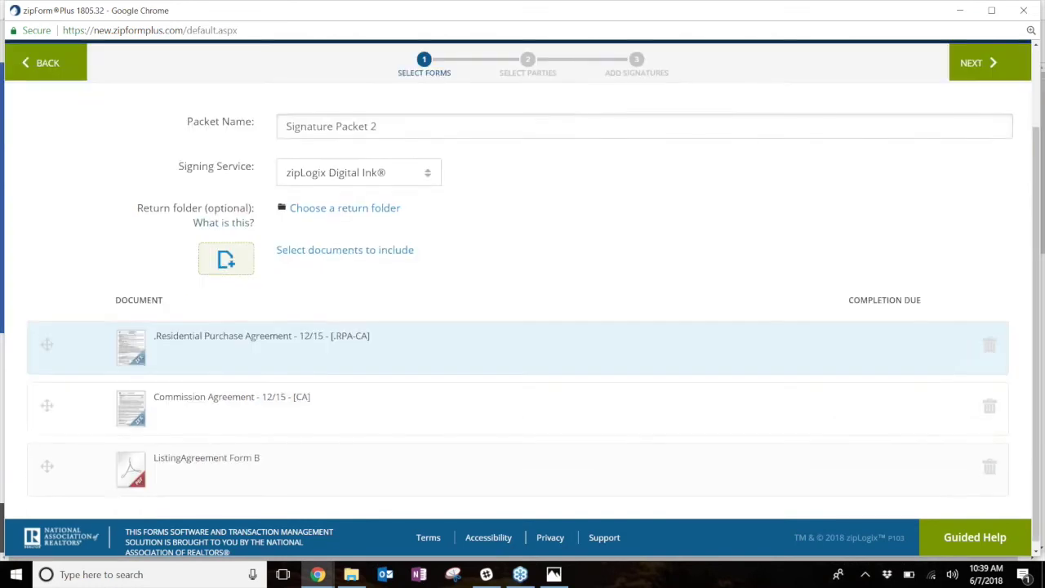
pyautogui.scroll(1, 413, 443)
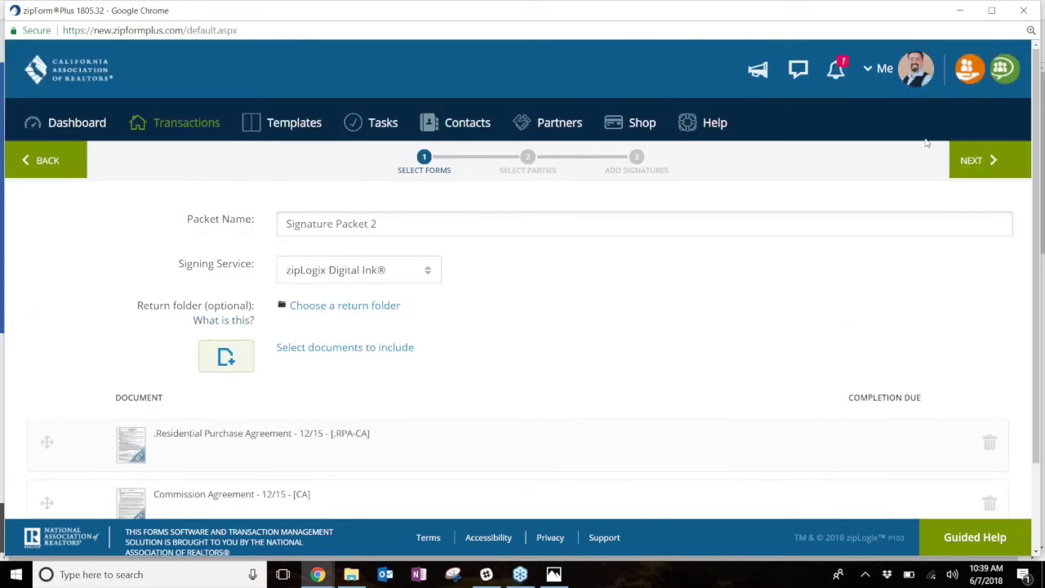
# - Add Buyer One, Buyer Two and the Selling Agent as signers from the transaction parties
pyautogui.click(972, 163)
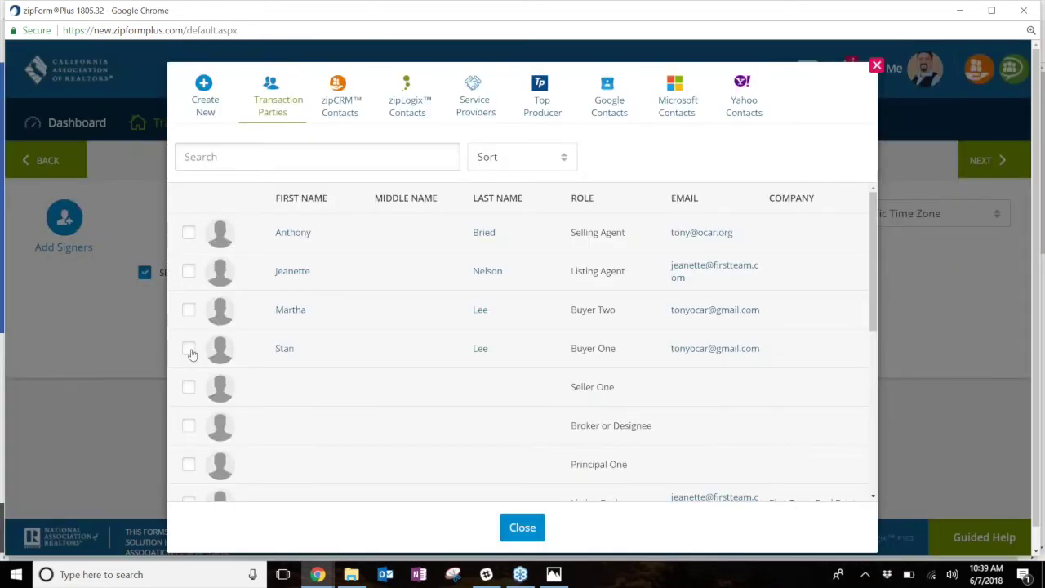
pyautogui.click(189, 348)
pyautogui.click(189, 310)
pyautogui.click(189, 232)
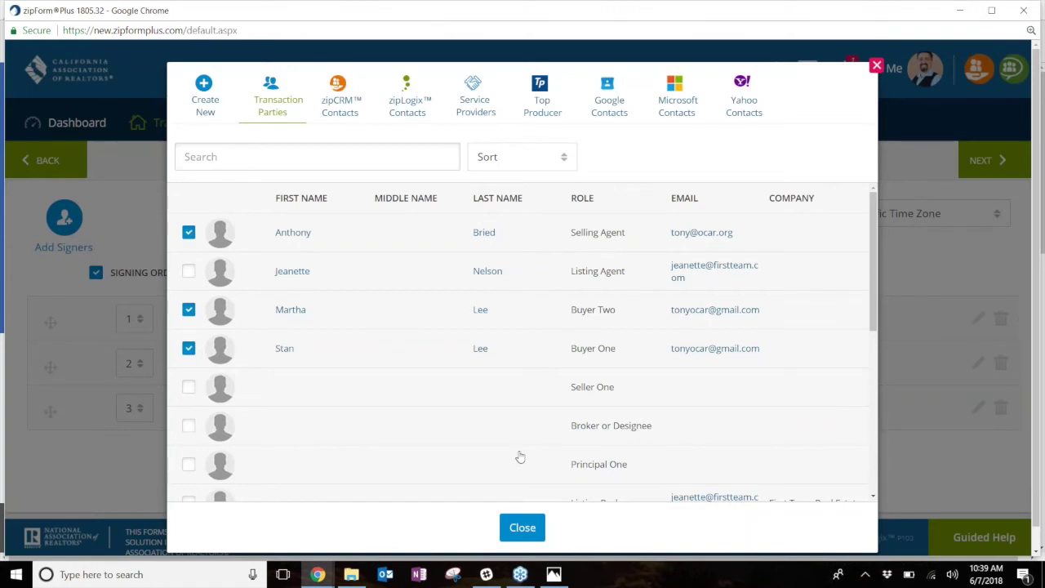
pyautogui.click(546, 529)
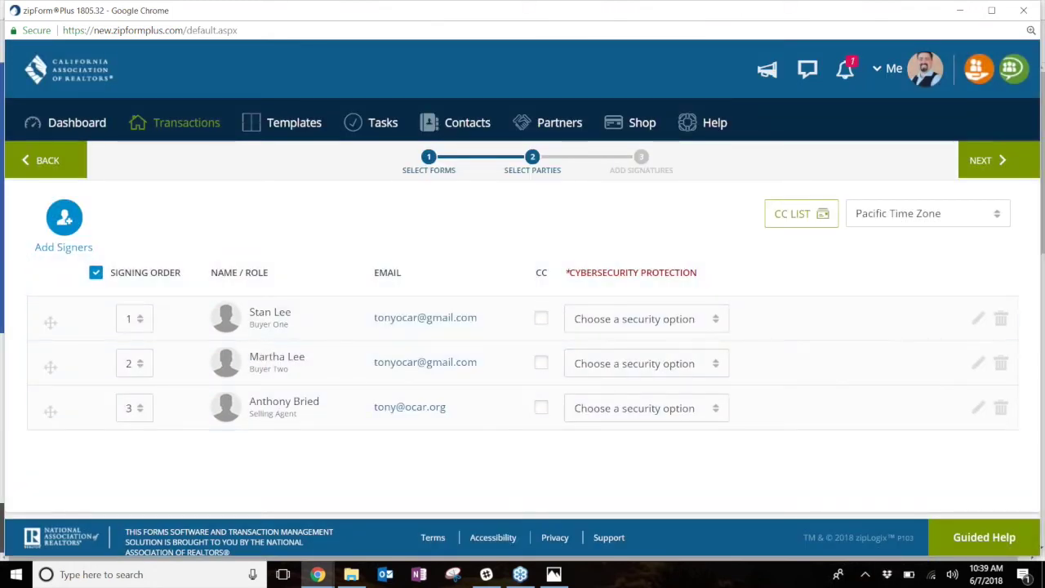
# - Remove Buyer Two and the Selling Agent so Buyer One is the only signer, and continue
pyautogui.click(1004, 364)
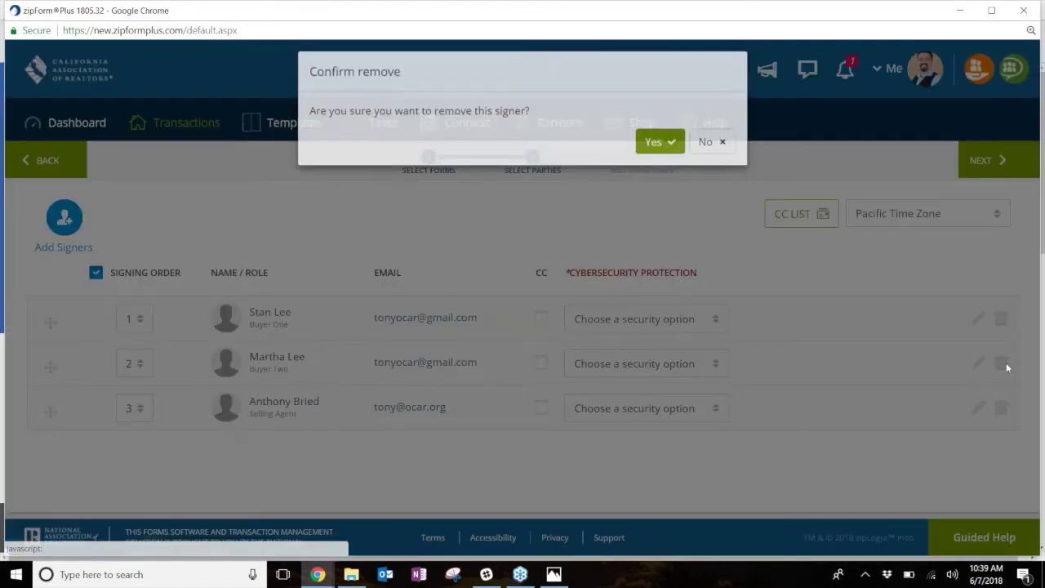
pyautogui.click(678, 147)
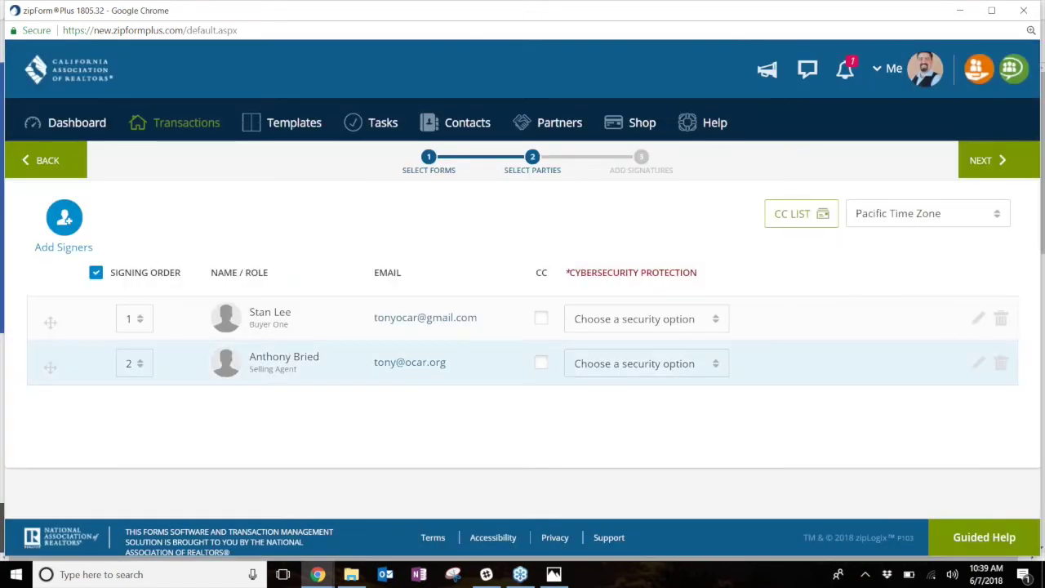
pyautogui.click(1000, 362)
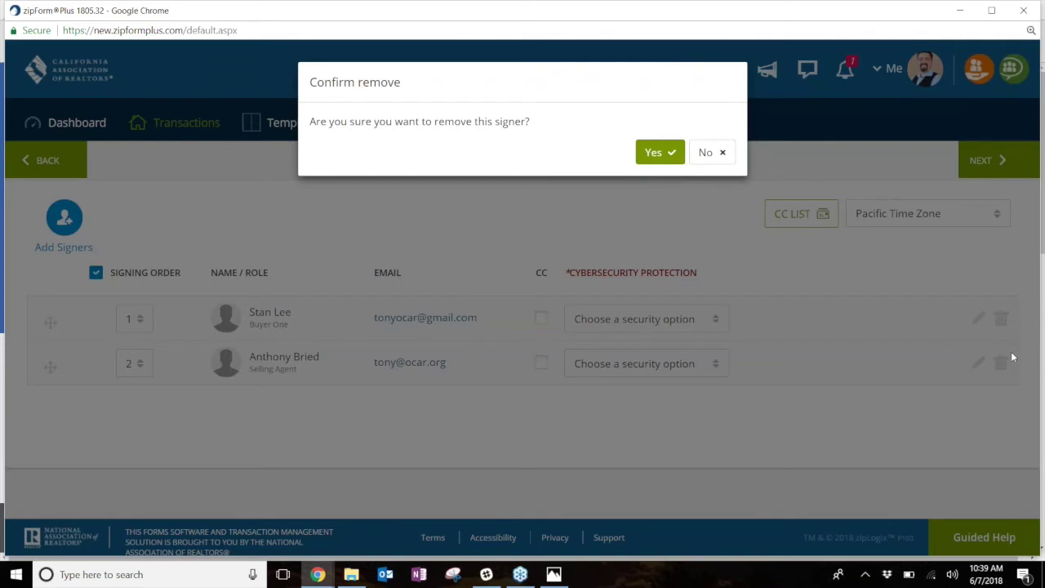
pyautogui.click(658, 152)
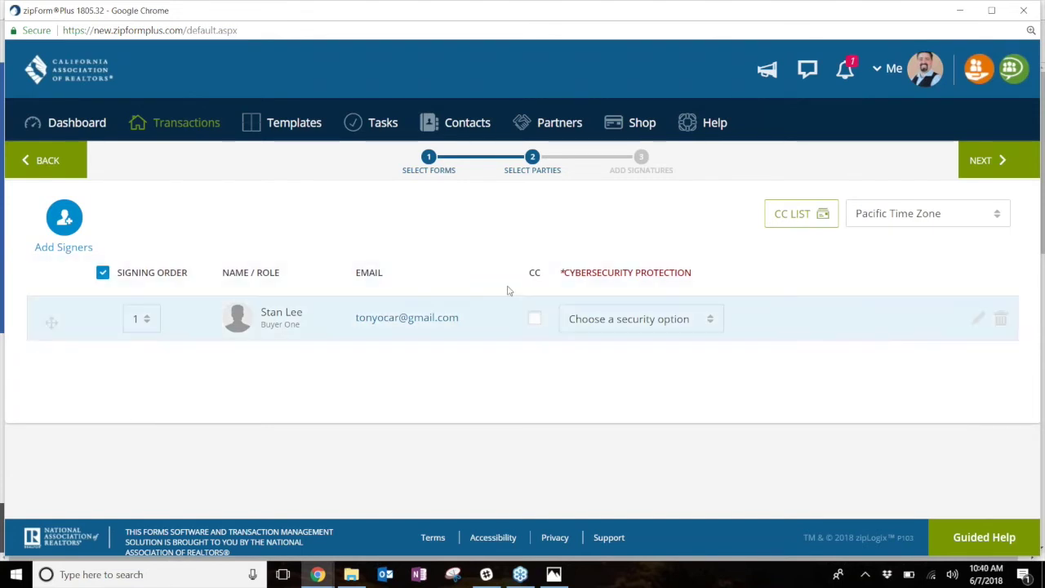
pyautogui.click(979, 162)
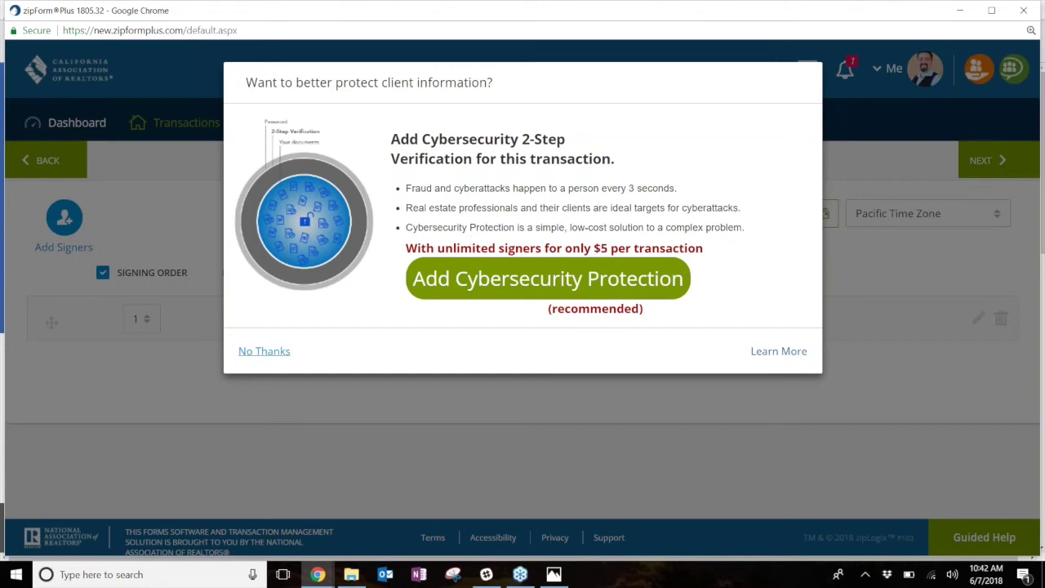
# - Decline the cybersecurity 2-step verification add-on with No Thanks
pyautogui.click(278, 360)
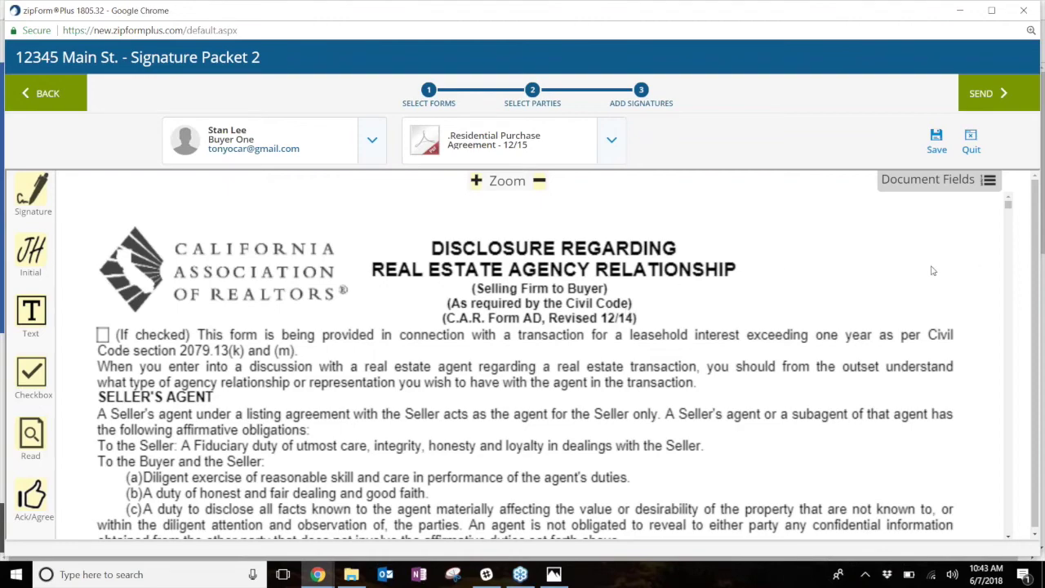
# - Scroll through the Residential Purchase Agreement's buyer signature and date fields, then open the packet's document list
pyautogui.scroll(-10, 933, 271)
pyautogui.scroll(1, 868, 278)
pyautogui.scroll(-4, 560, 376)
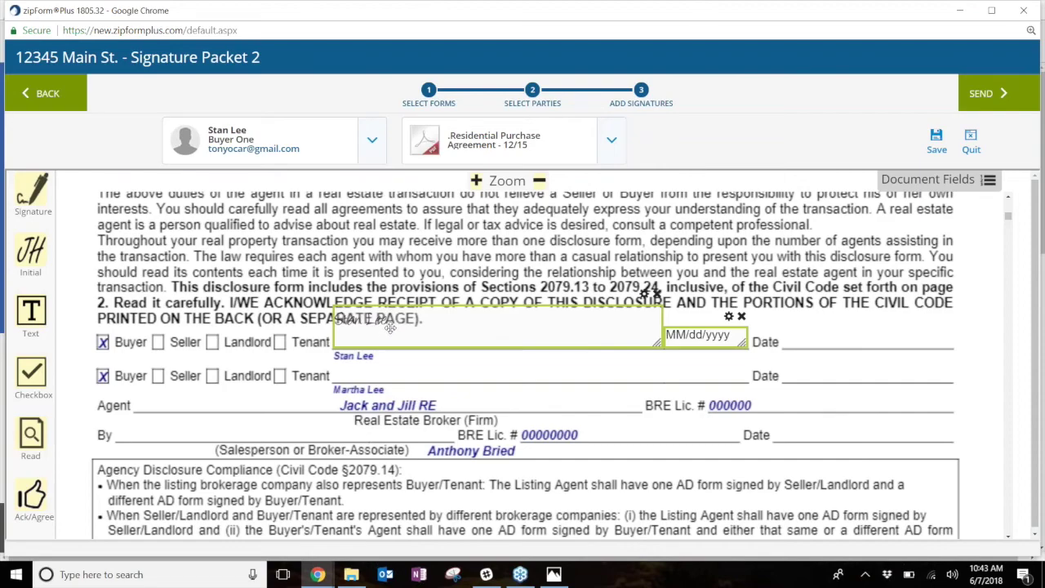
pyautogui.scroll(-4, 495, 374)
pyautogui.scroll(-20, 496, 374)
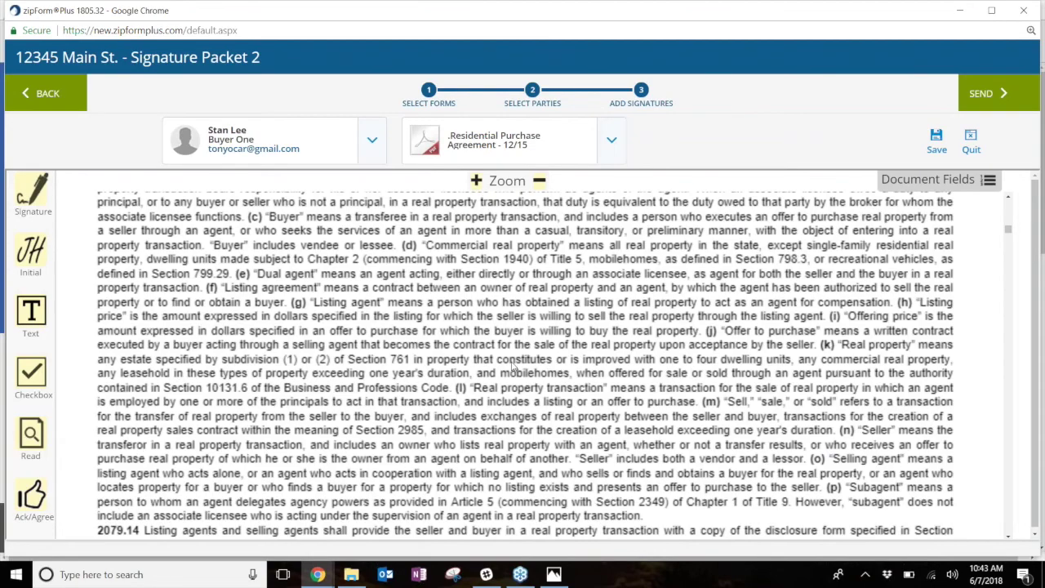
pyautogui.scroll(-10, 512, 372)
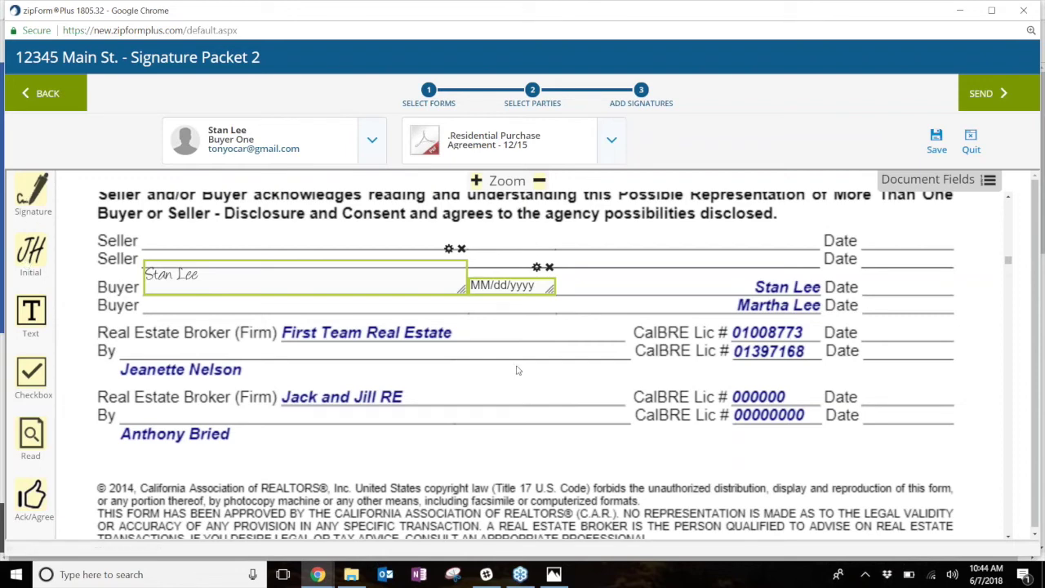
pyautogui.click(611, 145)
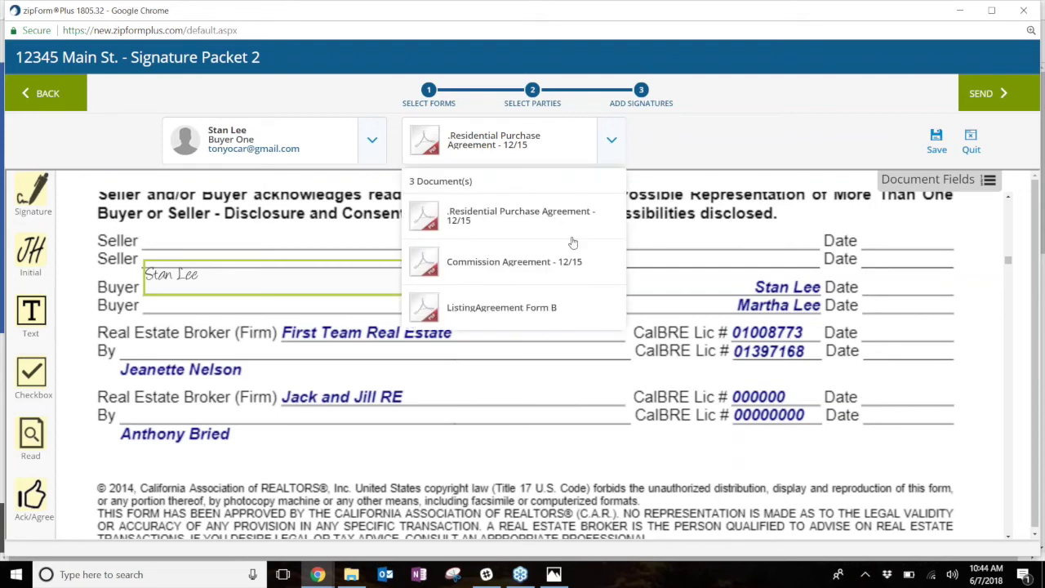
# - Switch to ListingAgreement Form B and place an initials field beside section 7.1
pyautogui.click(520, 317)
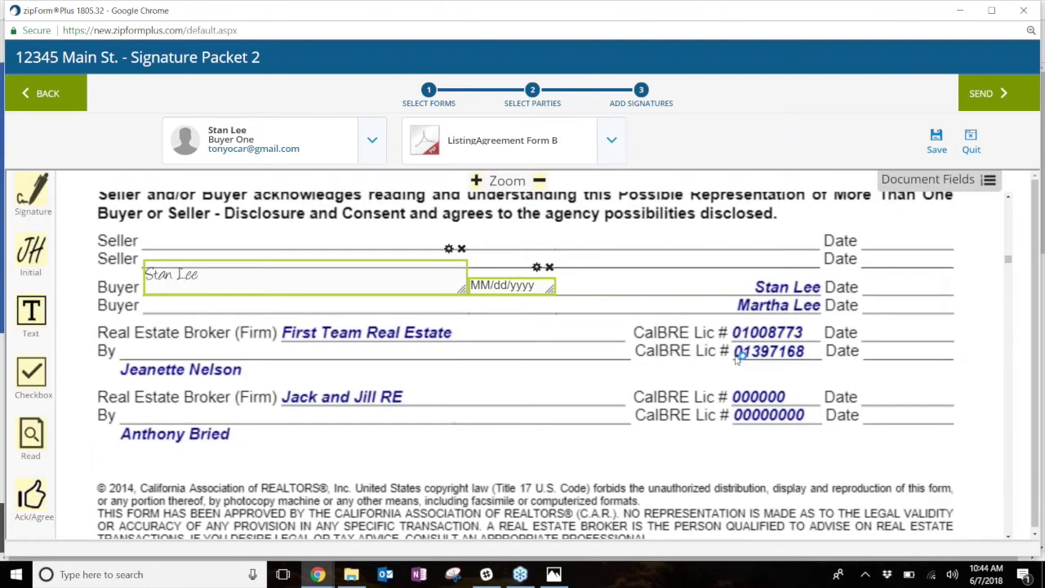
pyautogui.scroll(-5, 629, 266)
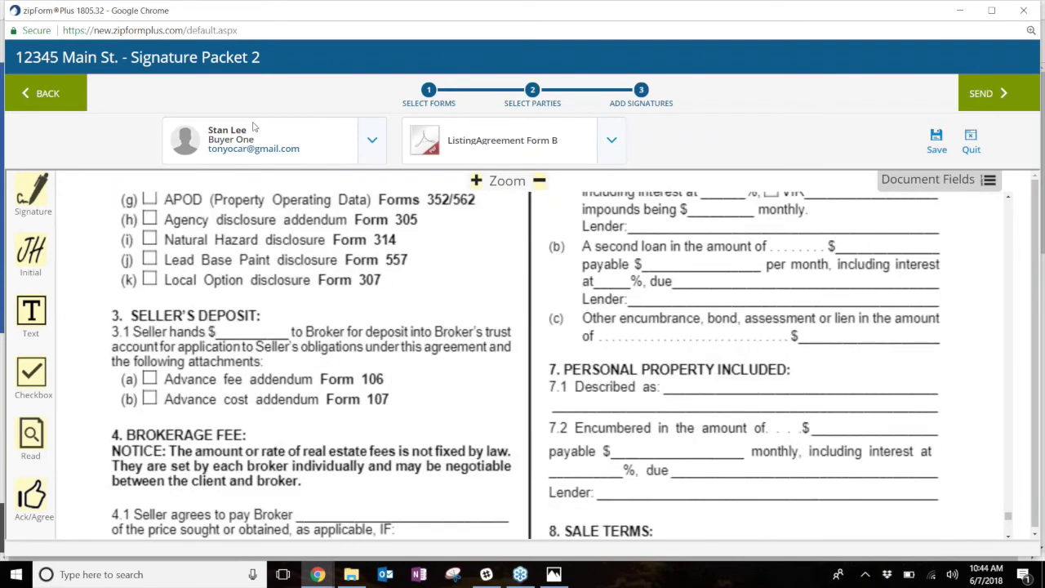
pyautogui.moveTo(31, 253); pyautogui.dragTo(841, 375)
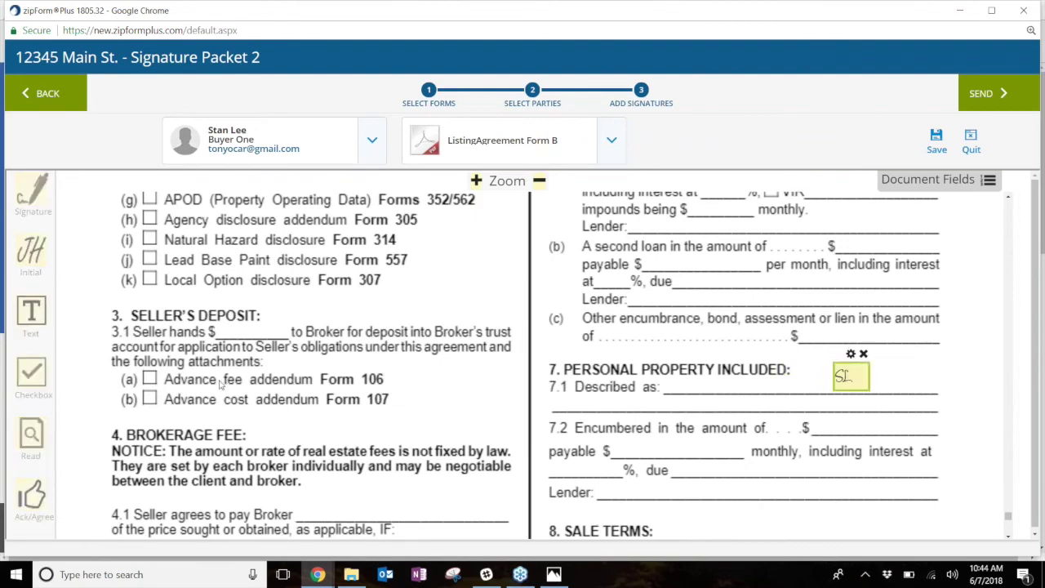
# - Add a signature on the Seller's Broker line, move the date field onto the Date line, and switch to Commission Agreement - 12/15
pyautogui.scroll(-1, 282, 373)
pyautogui.scroll(-12, 284, 372)
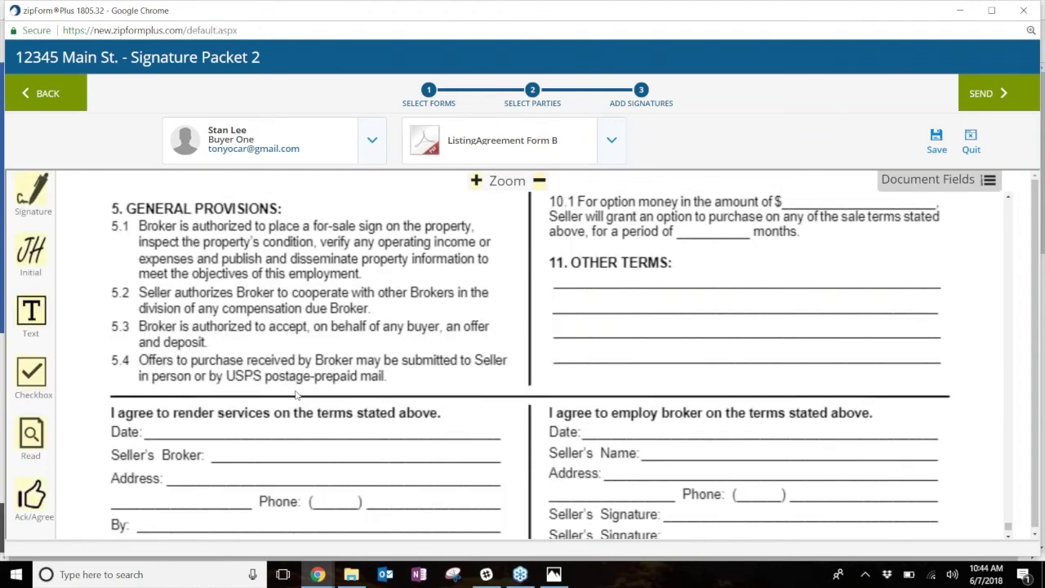
pyautogui.moveTo(32, 194); pyautogui.dragTo(222, 320)
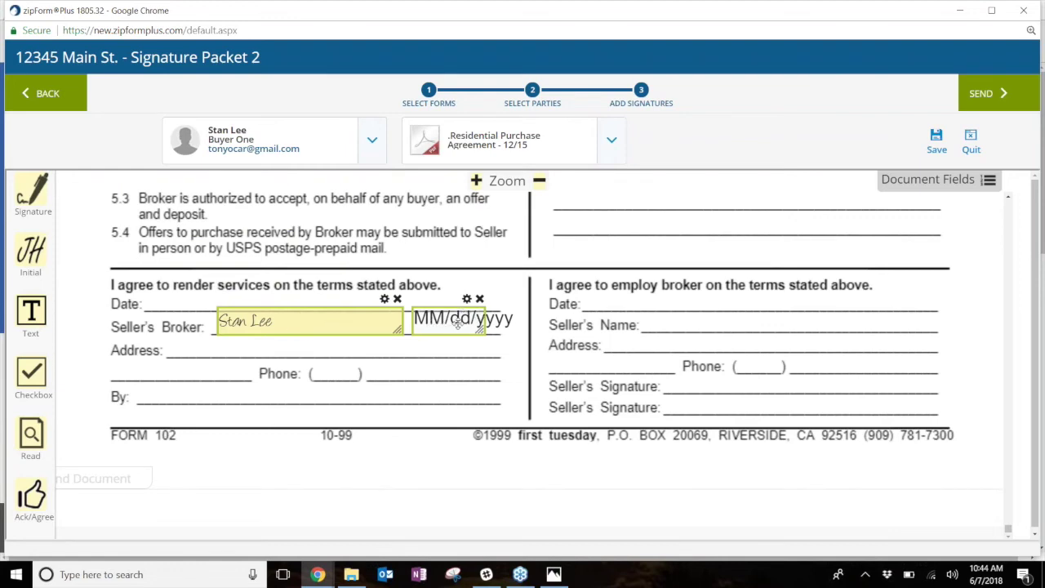
pyautogui.moveTo(474, 332); pyautogui.dragTo(198, 302)
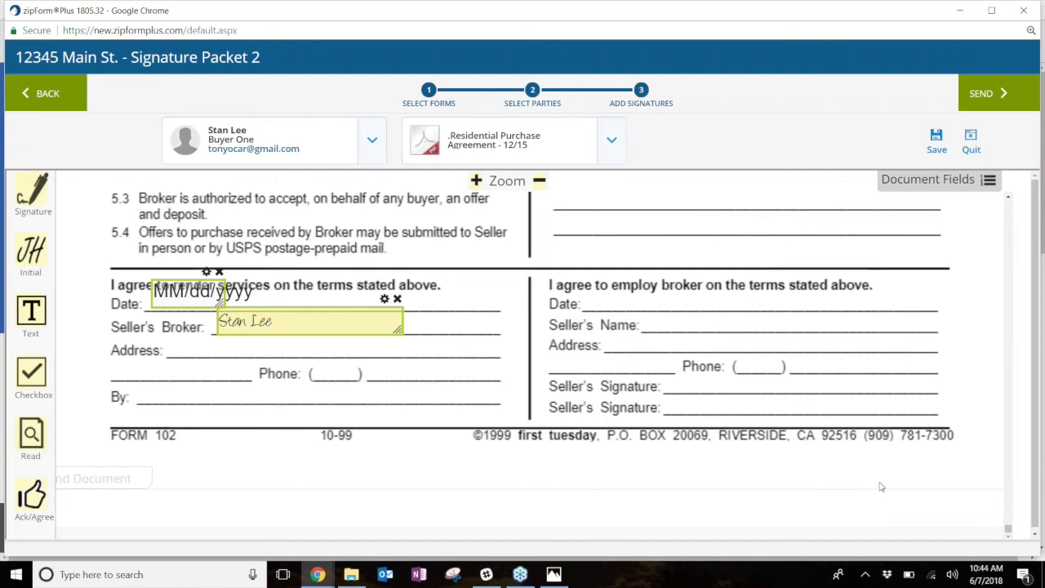
pyautogui.click(612, 139)
pyautogui.click(519, 263)
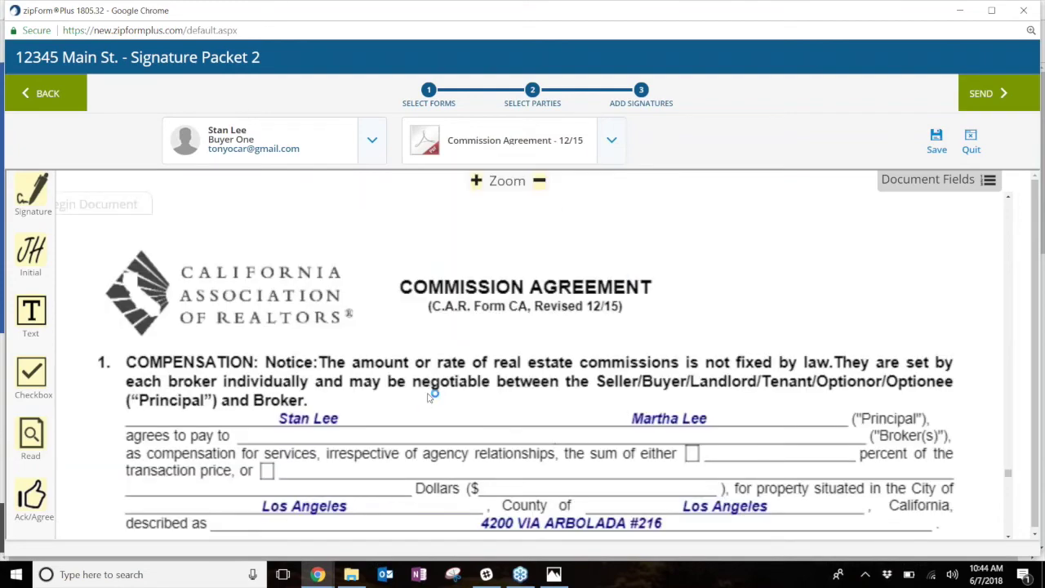
# - Place initials on the arbitration Principal's Initials blank and a signature field on the first Principal line
pyautogui.scroll(-3, 433, 395)
pyautogui.scroll(-15, 441, 392)
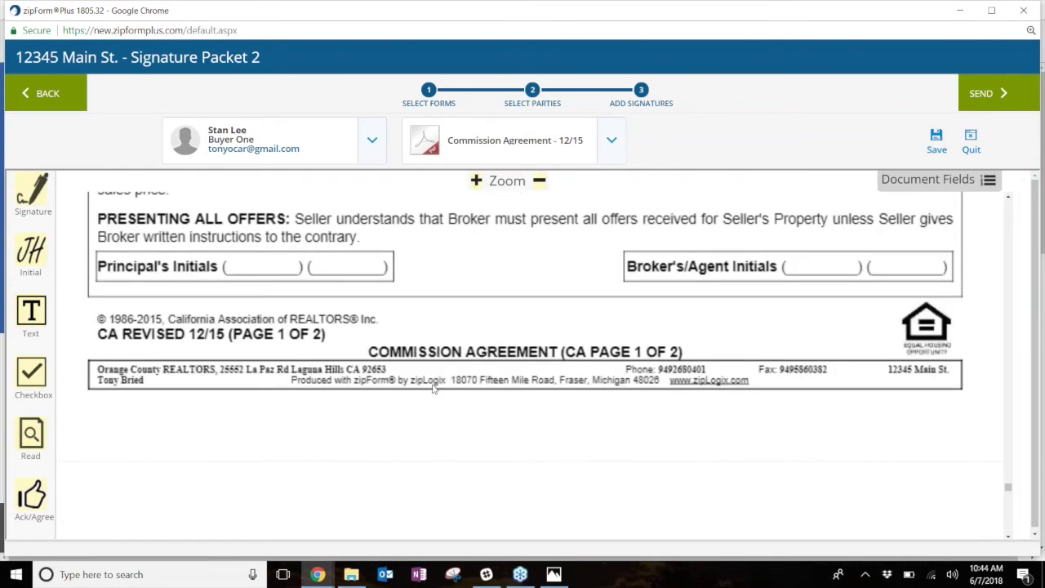
pyautogui.scroll(5, 430, 389)
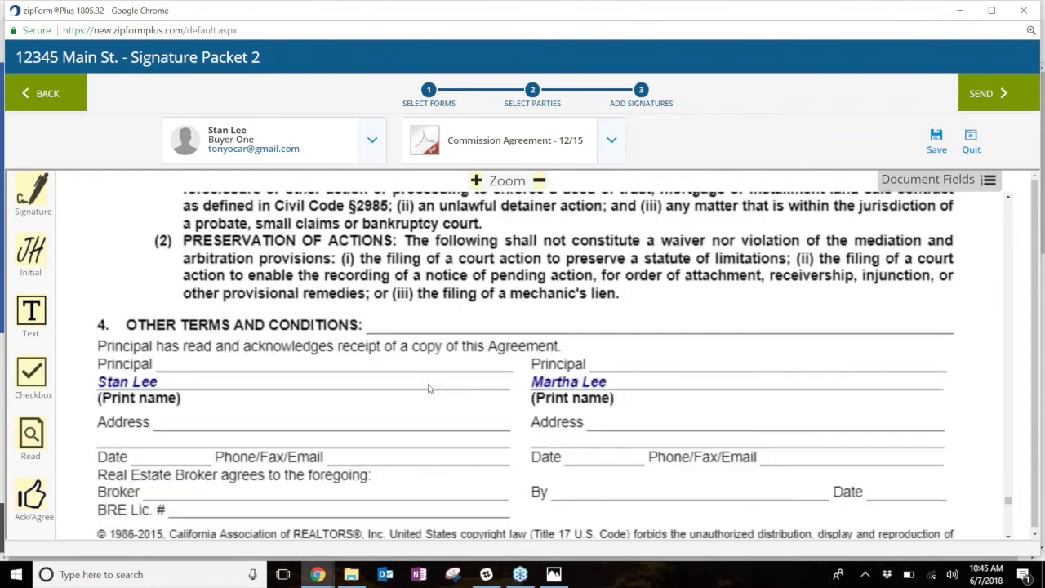
pyautogui.moveTo(31, 249); pyautogui.dragTo(523, 313)
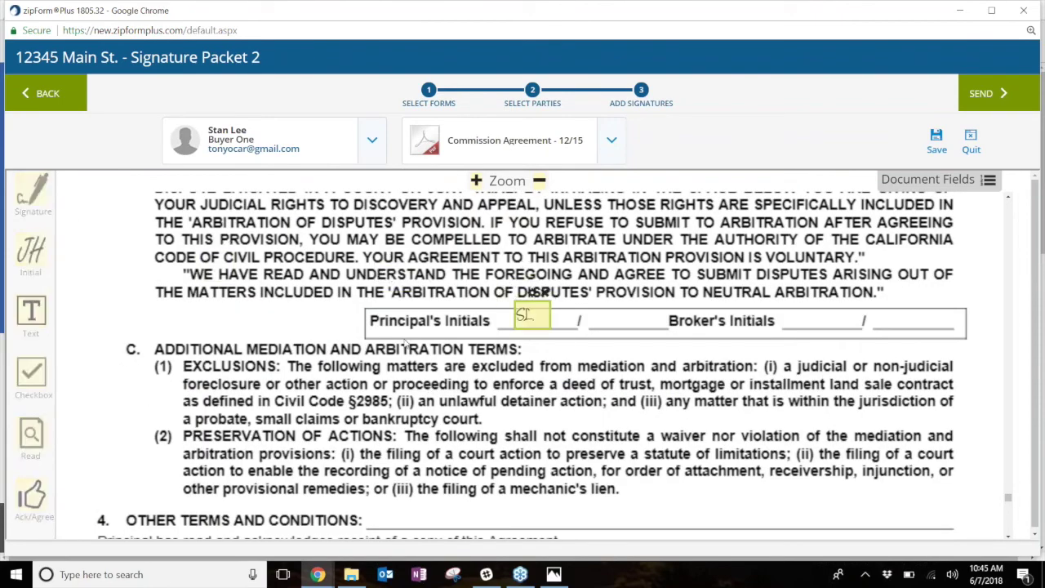
pyautogui.scroll(-7, 382, 350)
pyautogui.moveTo(33, 195); pyautogui.dragTo(209, 295)
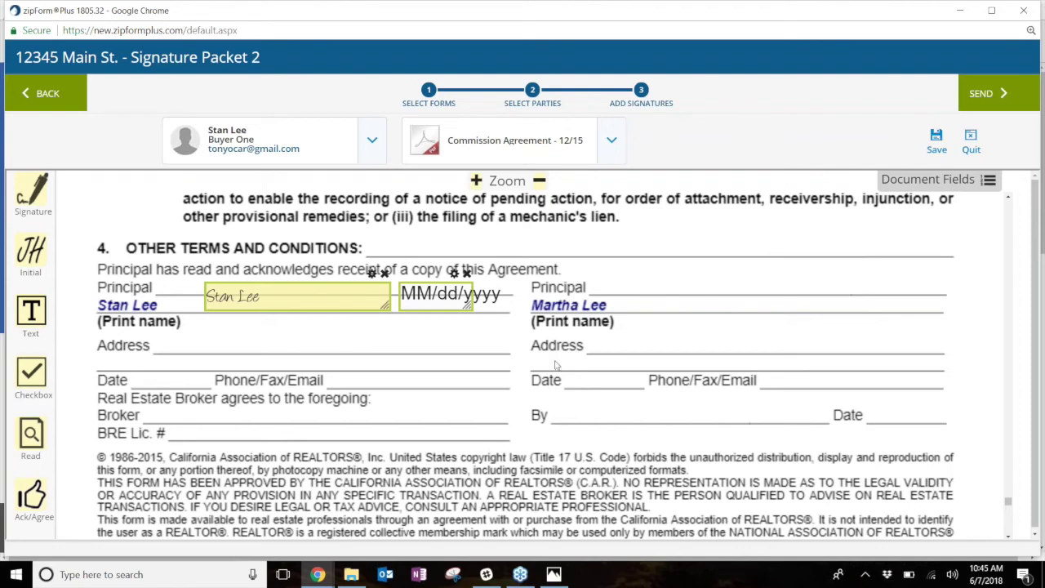
# - Send Signature Packet 2's signing invitation to the client and close the packet details
pyautogui.click(988, 95)
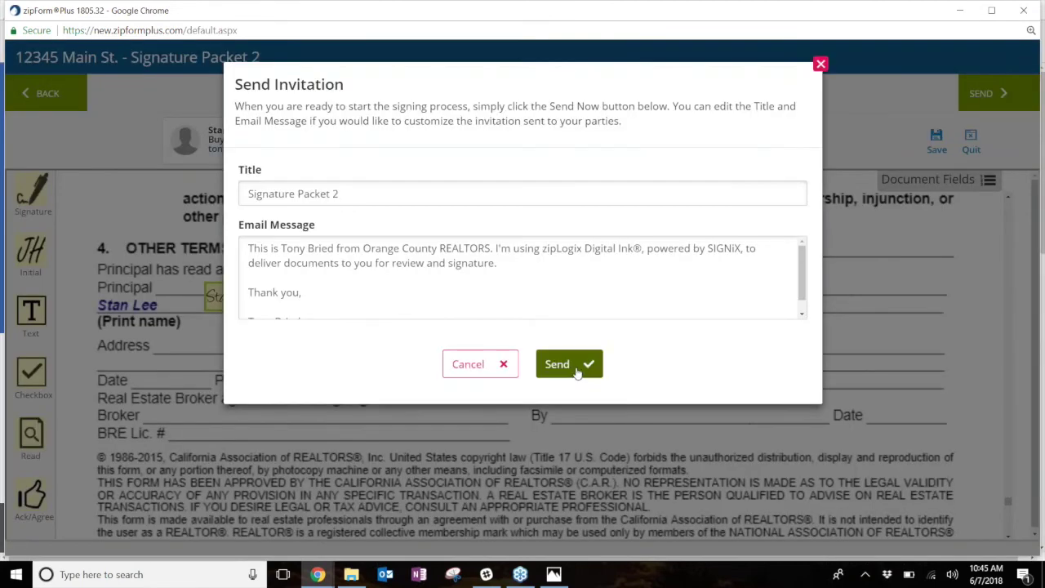
pyautogui.click(576, 371)
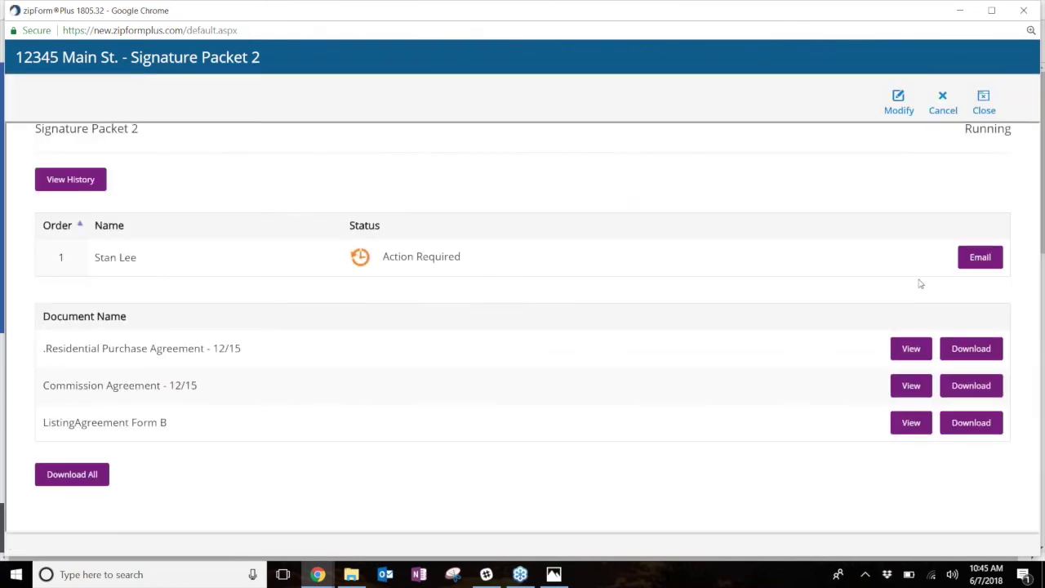
pyautogui.click(983, 96)
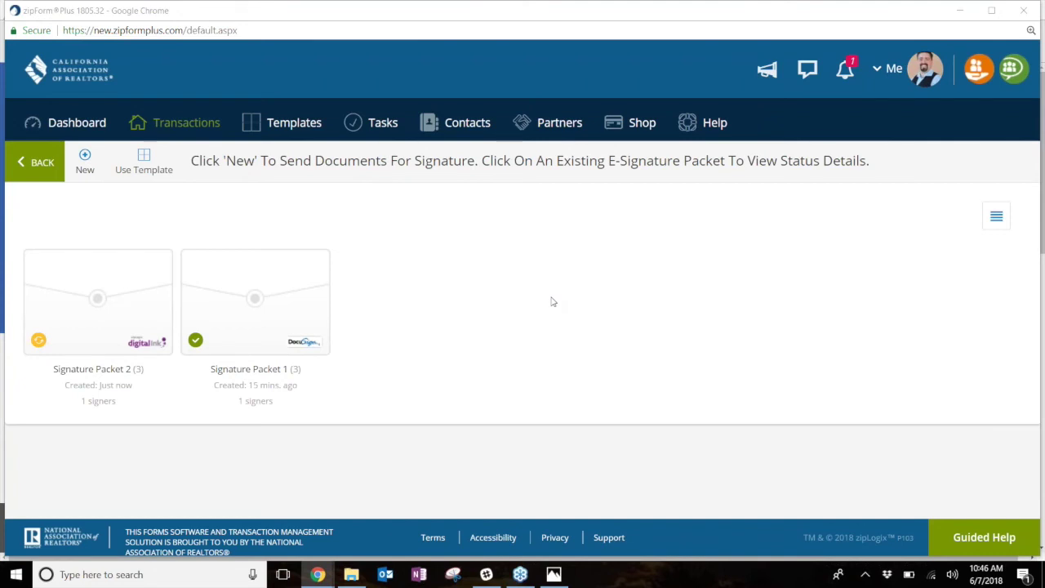
# - In Gmail, open the Digital Ink 'Signature Packet 2' ready-to-review email and follow its Sign Documents link
pyautogui.moveTo(318, 574)
pyautogui.click(234, 495)
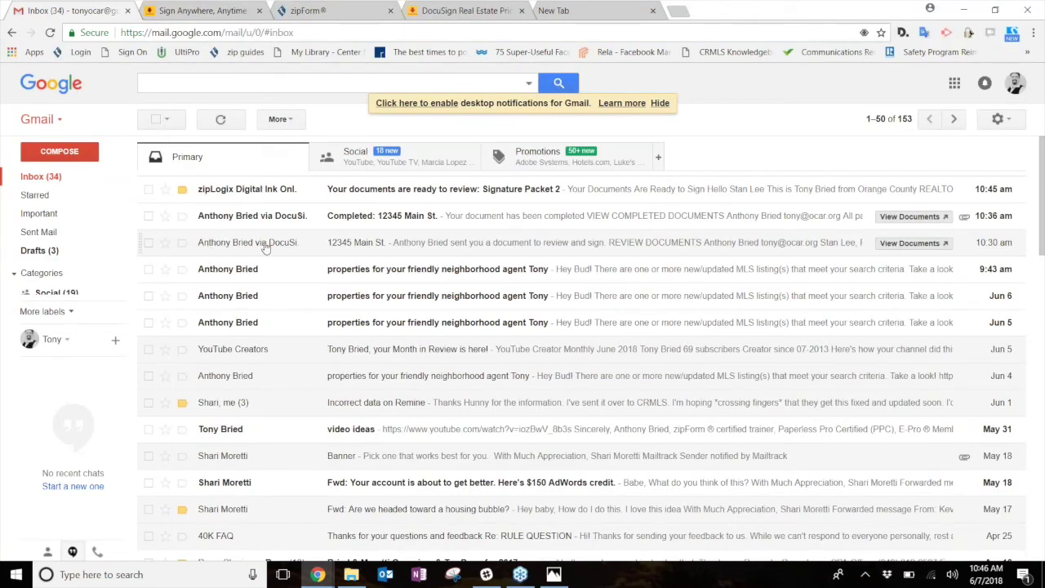
pyautogui.moveTo(282, 249)
pyautogui.moveTo(221, 192)
pyautogui.click(434, 194)
pyautogui.scroll(-2, 875, 303)
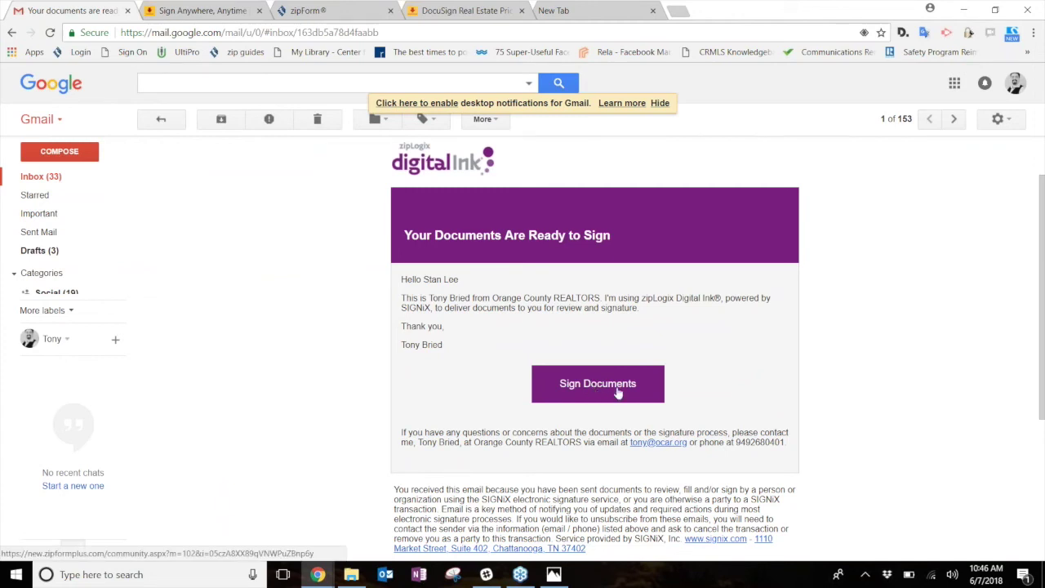
pyautogui.click(618, 392)
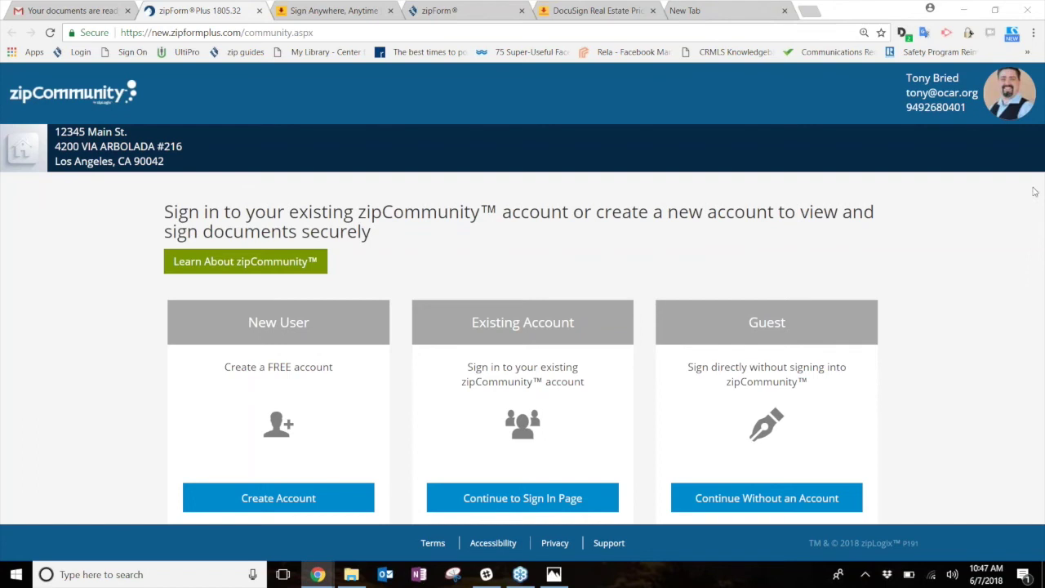
# - Continue to sign as a guest without a zipCommunity account
pyautogui.moveTo(660, 278)
pyautogui.mouseDown()
pyautogui.moveTo(658, 475)
pyautogui.moveTo(742, 497)
pyautogui.moveTo(851, 266)
pyautogui.moveTo(662, 271)
pyautogui.mouseUp()
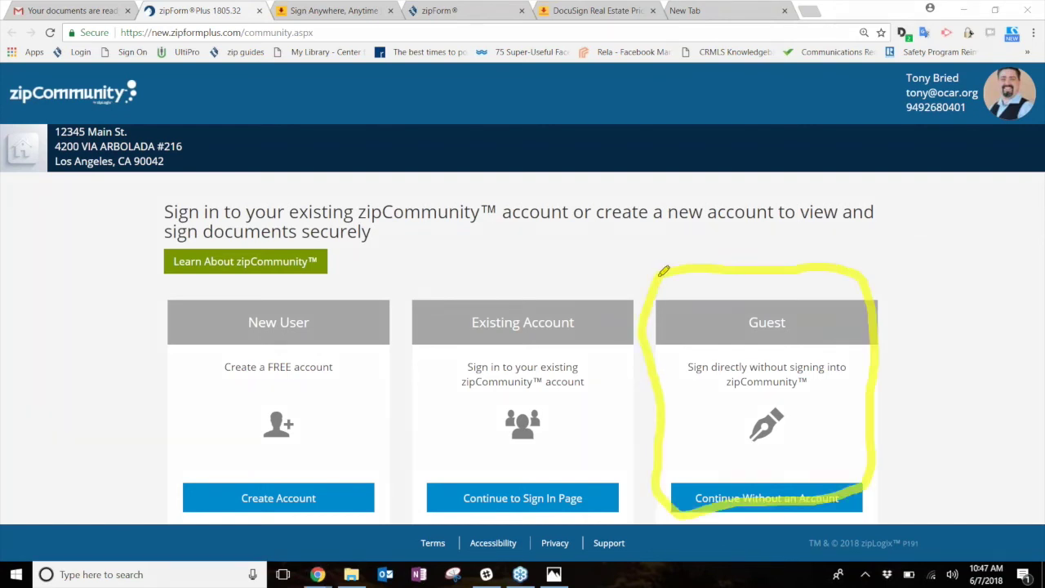
pyautogui.click(520, 331)
pyautogui.click(341, 335)
pyautogui.press('Escape')
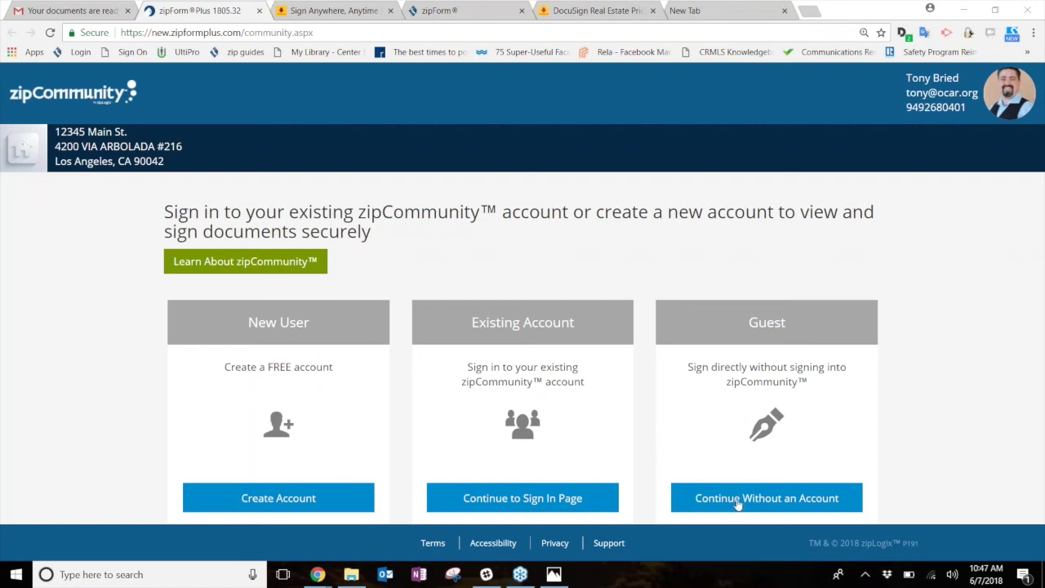
pyautogui.click(792, 499)
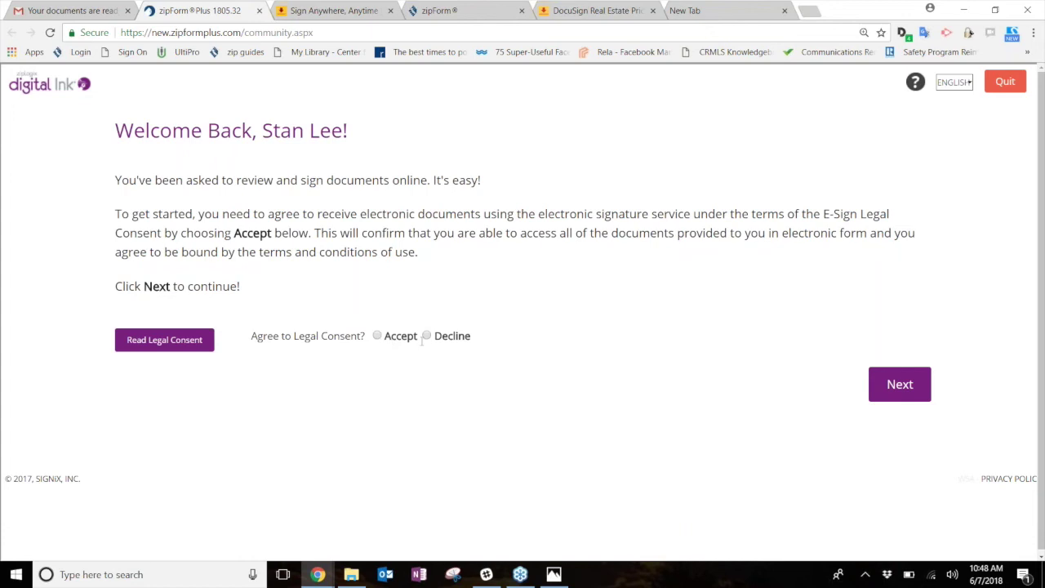
# - Accept the E-Sign legal consent, opt to update signature/initials, and log in with the signing password
pyautogui.click(377, 336)
pyautogui.click(890, 385)
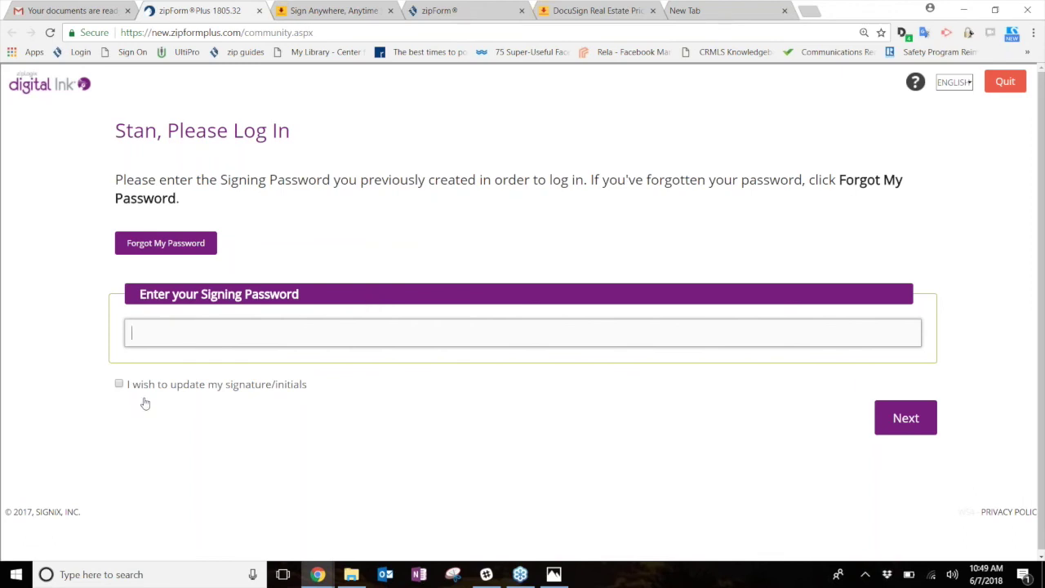
pyautogui.click(119, 383)
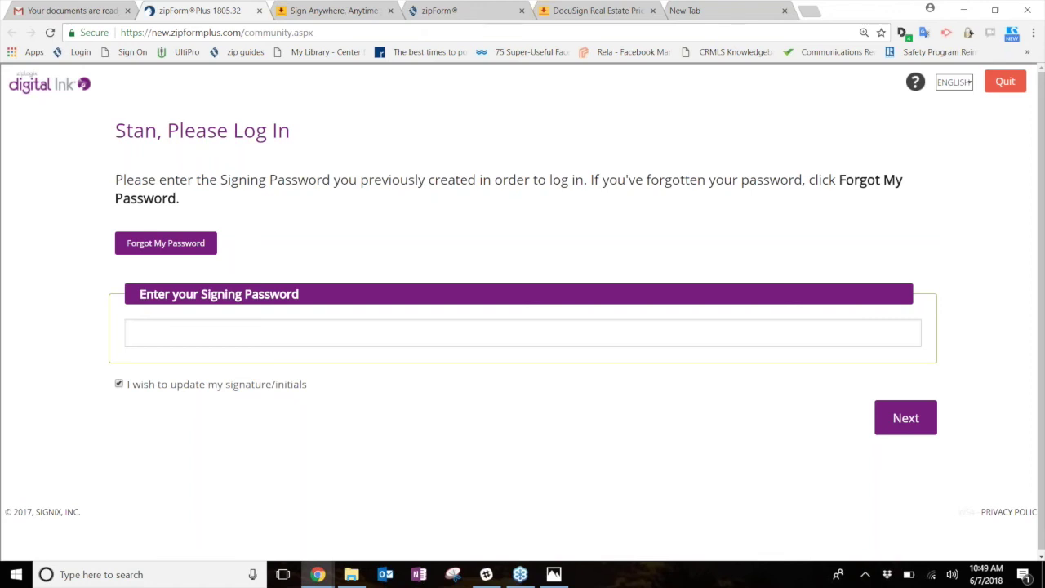
pyautogui.click(216, 335)
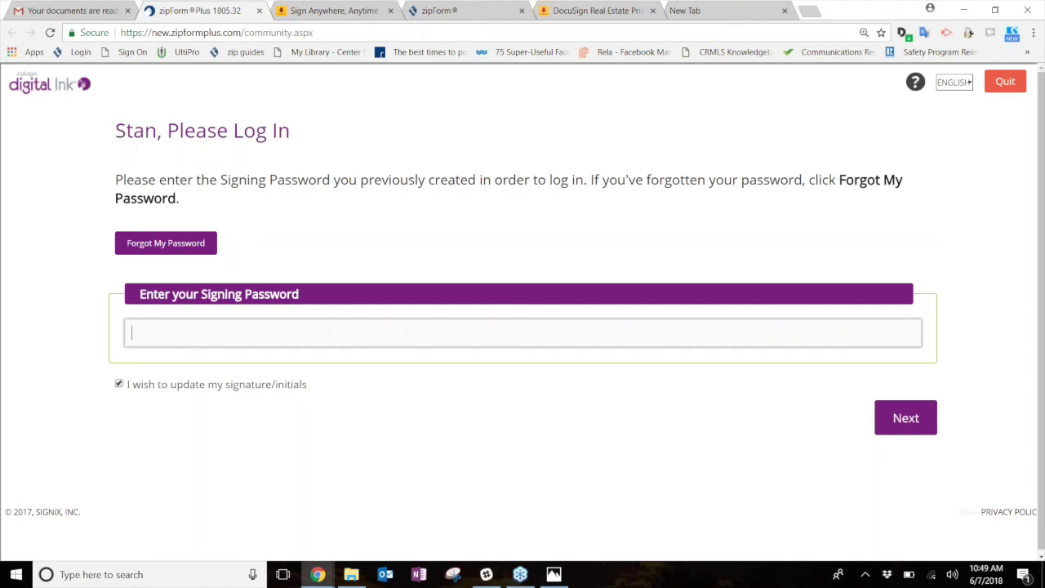
pyautogui.write('•••••••')
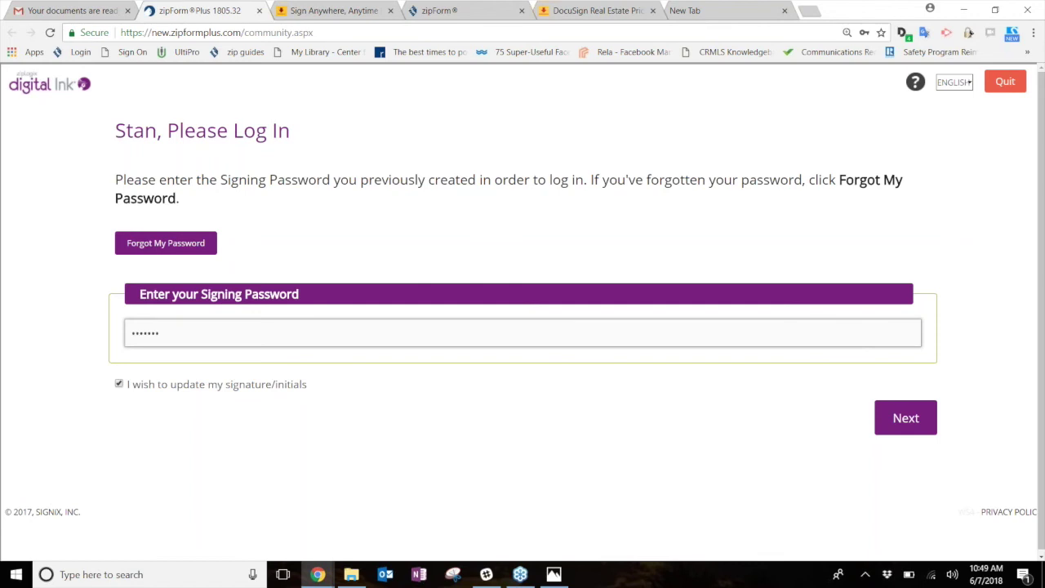
pyautogui.write('•')
pyautogui.click(906, 416)
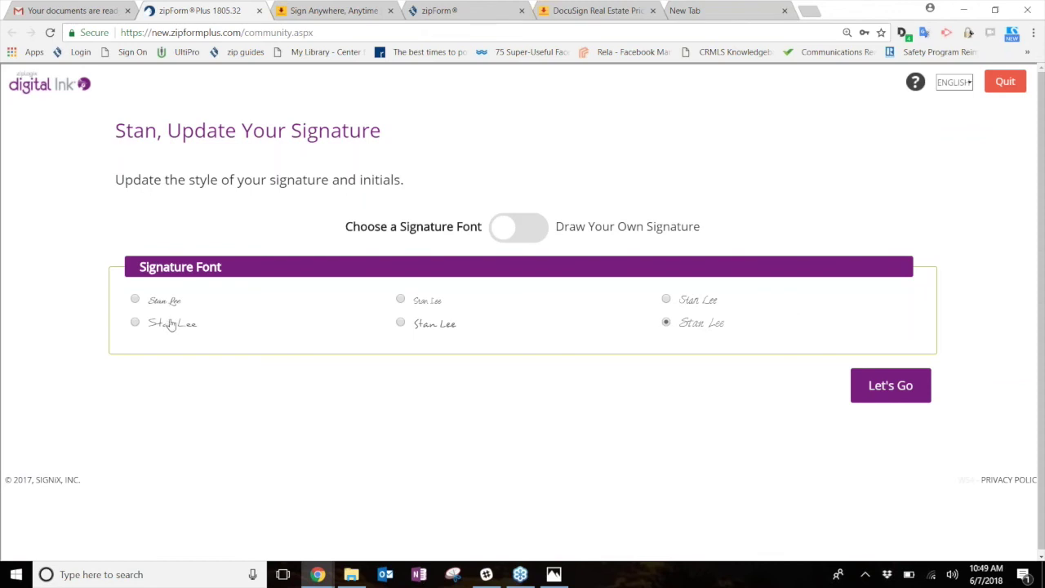
# - Switch to Draw Your Own Signature and sketch a signature and initials
pyautogui.click(517, 228)
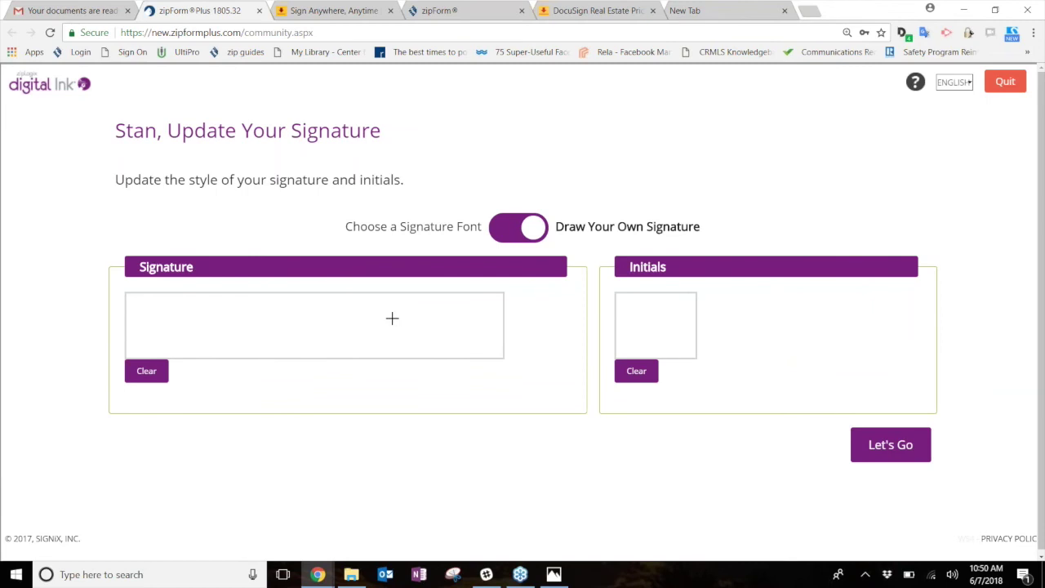
pyautogui.moveTo(177, 307)
pyautogui.mouseDown()
pyautogui.moveTo(379, 333)
pyautogui.moveTo(442, 314)
pyautogui.mouseUp()
pyautogui.moveTo(618, 307)
pyautogui.mouseDown()
pyautogui.moveTo(617, 347)
pyautogui.moveTo(620, 328)
pyautogui.moveTo(648, 331)
pyautogui.moveTo(661, 319)
pyautogui.mouseUp()
pyautogui.moveTo(658, 324); pyautogui.dragTo(676, 321)
pyautogui.moveTo(668, 320); pyautogui.dragTo(666, 344)
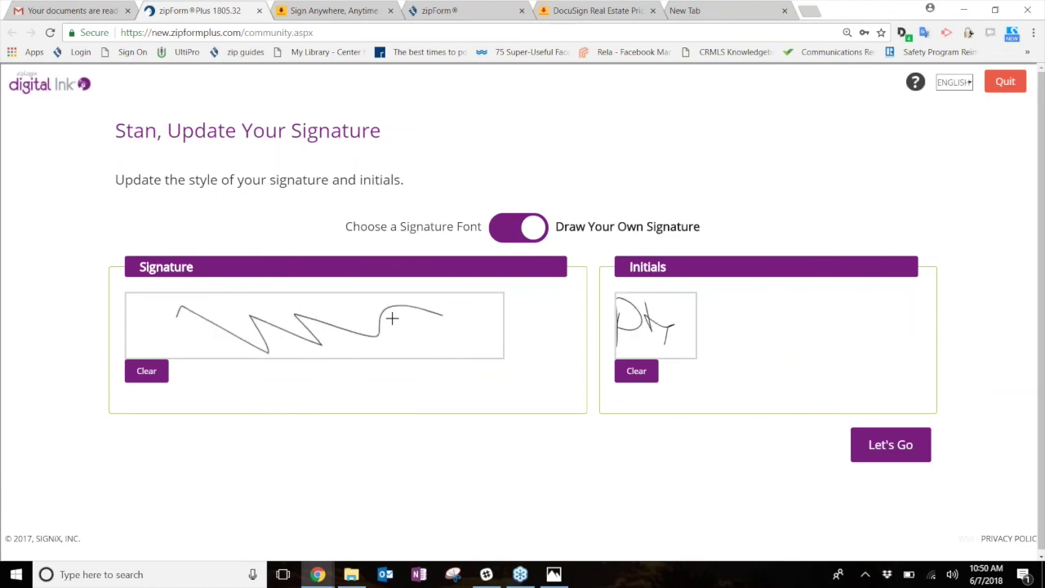
# - Return to Choose a Signature Font, pick a different font style, and confirm with Let's Go
pyautogui.click(522, 233)
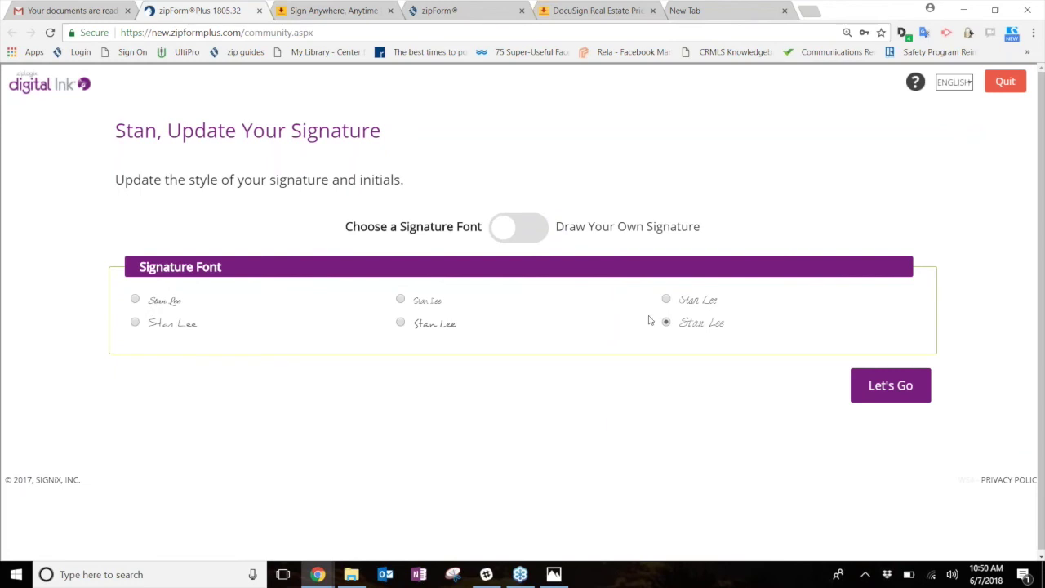
pyautogui.click(666, 298)
pyautogui.click(891, 386)
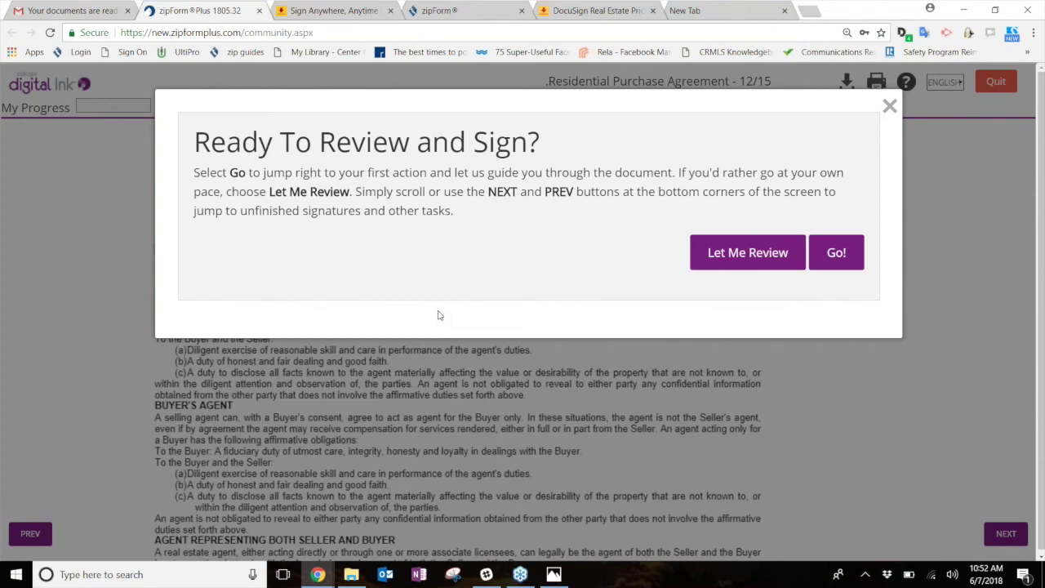
# - Start the guided review and sign the buyer line on the agency disclosure
pyautogui.click(838, 255)
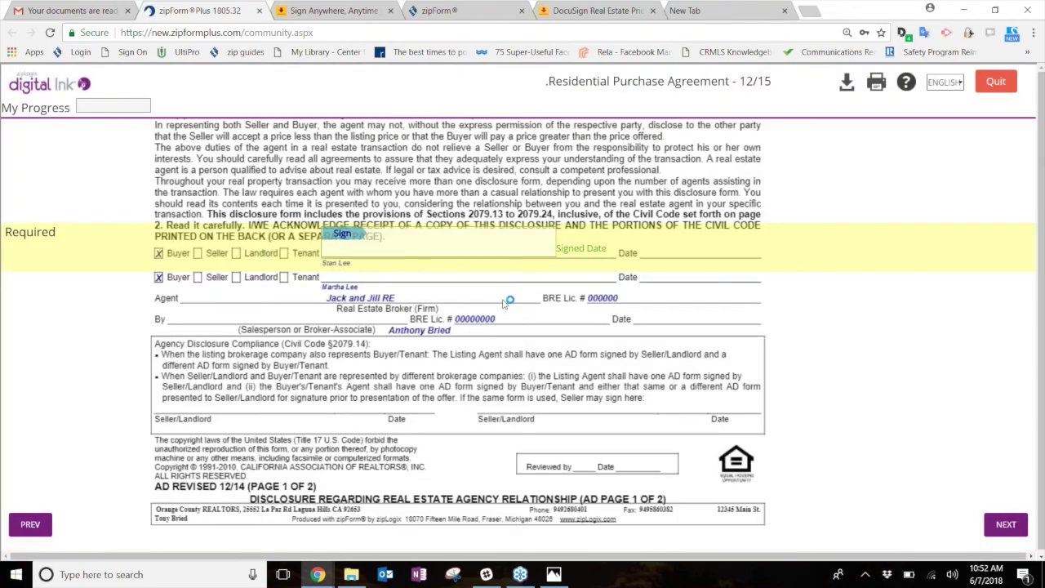
pyautogui.scroll(10, 506, 302)
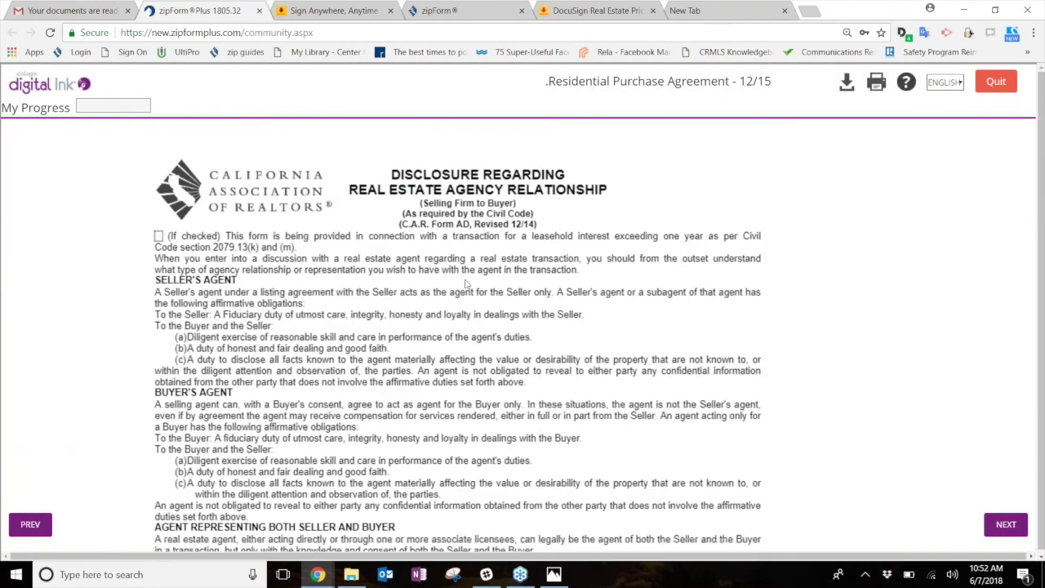
pyautogui.scroll(-4, 482, 285)
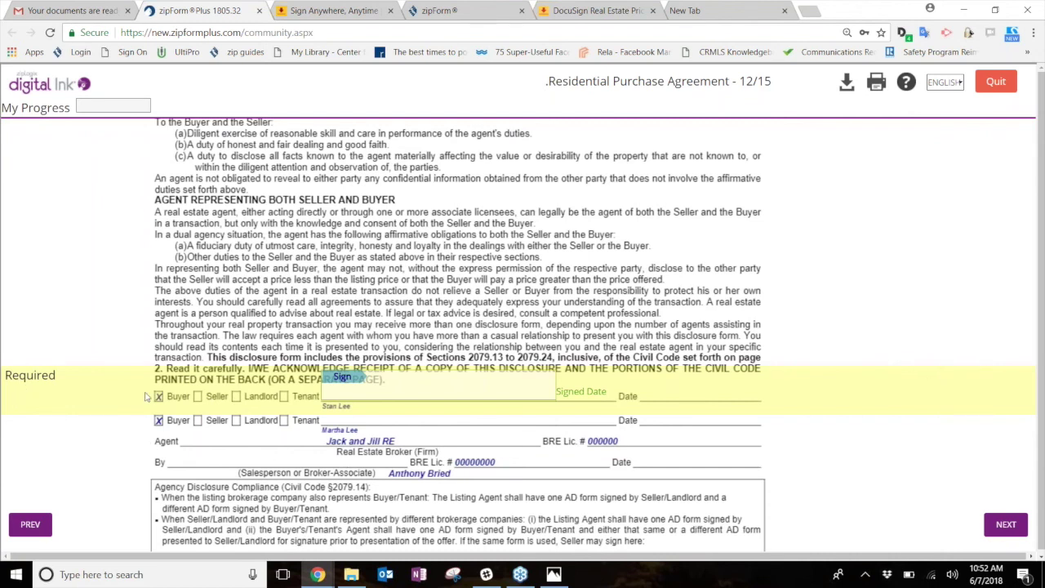
pyautogui.click(344, 380)
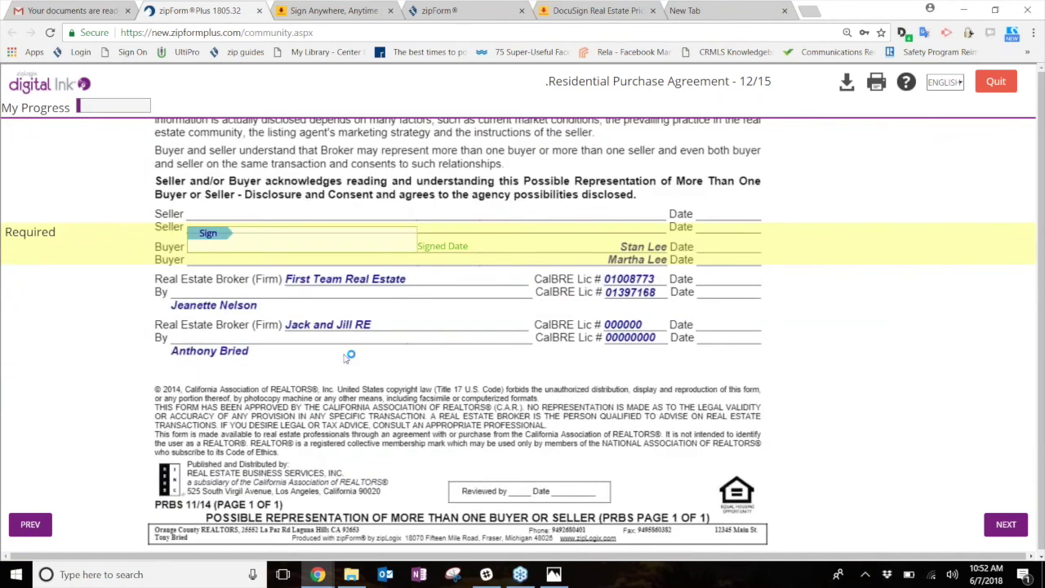
# - Sign the buyer lines on the PRBS form and the wire fraud advisory
pyautogui.scroll(15, 350, 356)
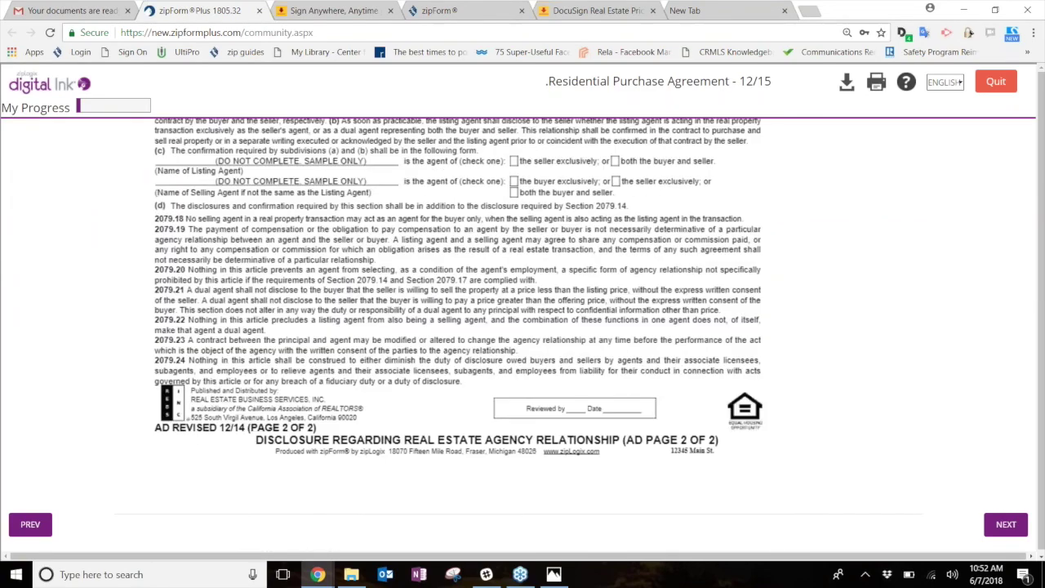
pyautogui.scroll(8, 356, 229)
pyautogui.scroll(-4, 360, 269)
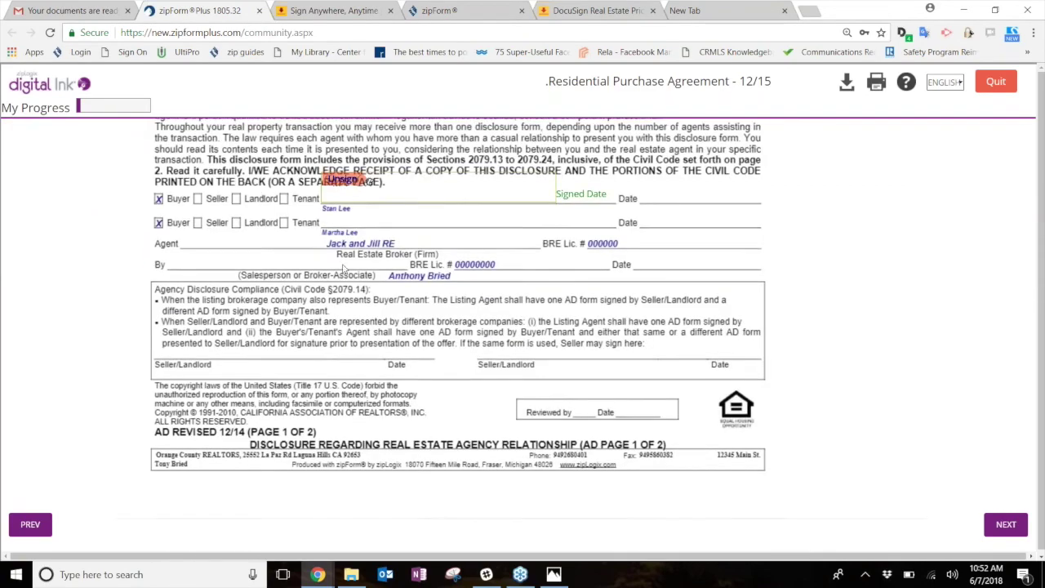
pyautogui.scroll(-6, 360, 270)
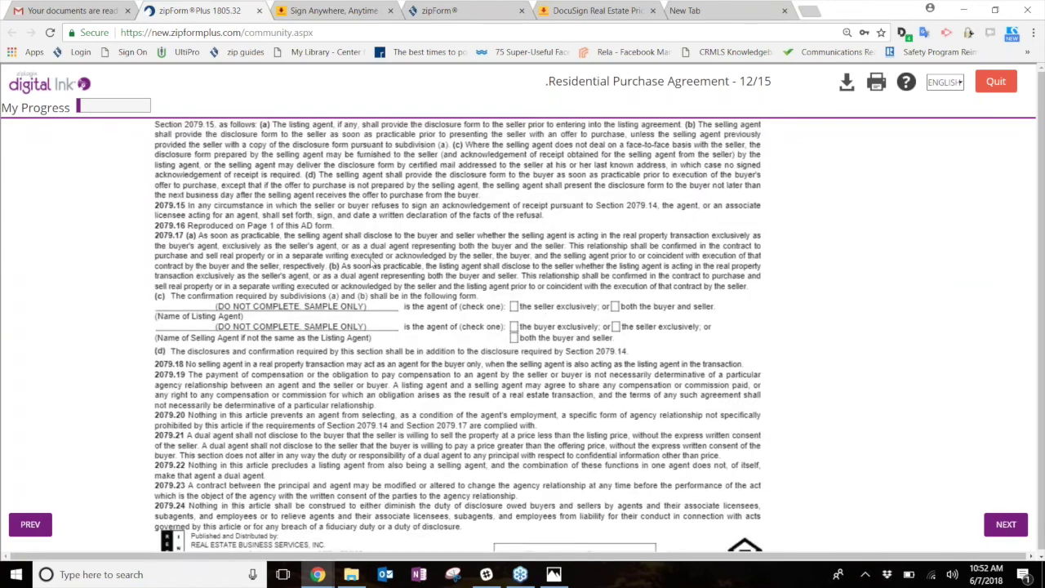
pyautogui.scroll(-10, 371, 264)
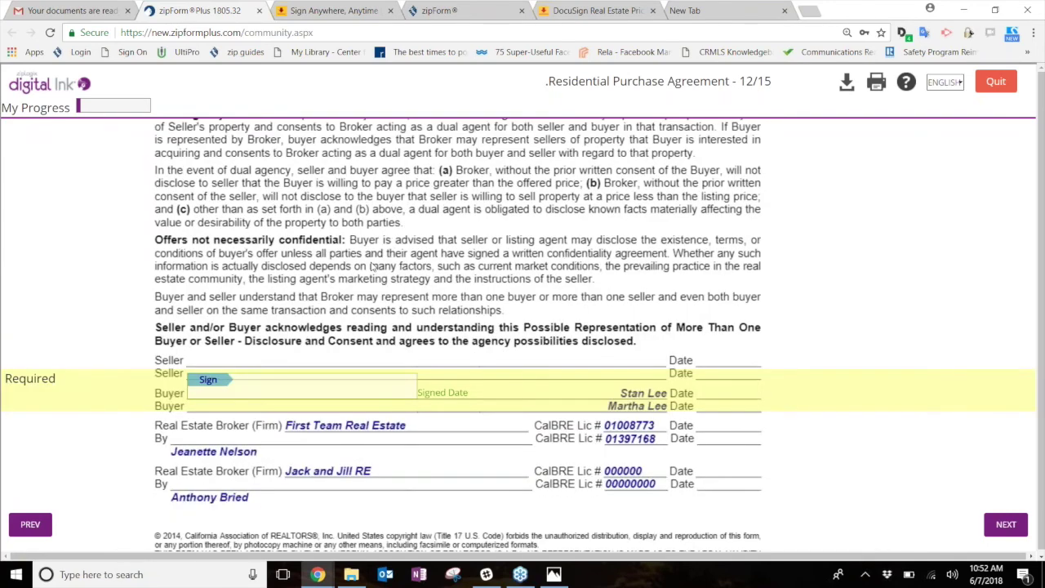
pyautogui.click(214, 370)
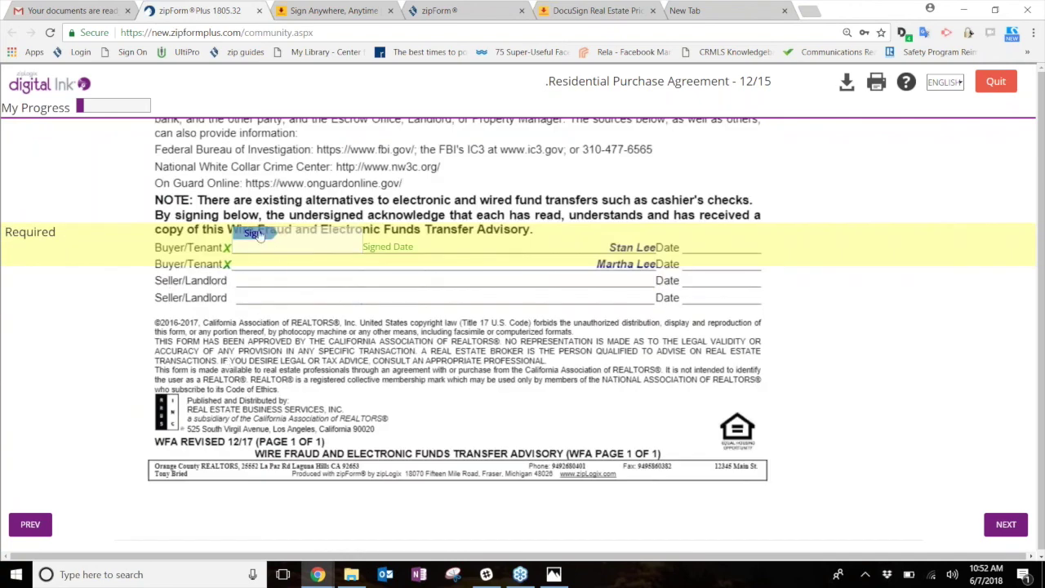
pyautogui.click(256, 233)
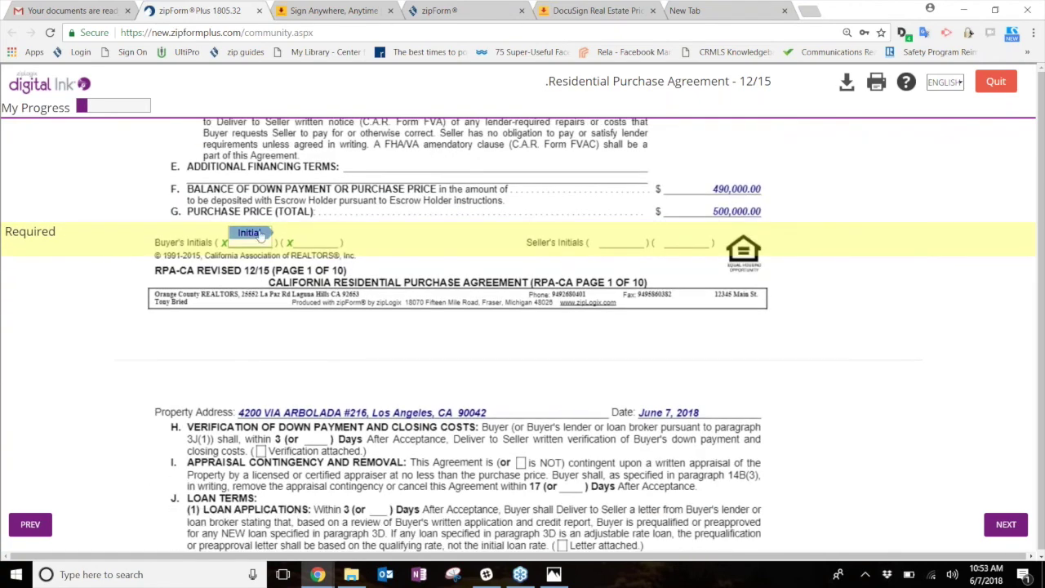
# - Place the buyer's initials on the Buyer's Initials line of each RPA page, 1 through 7
pyautogui.click(260, 233)
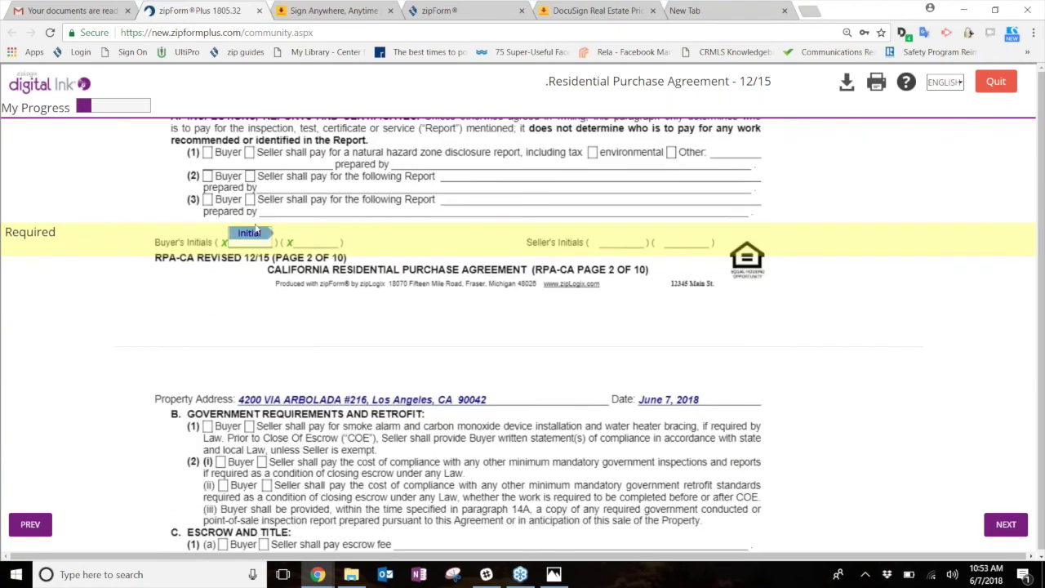
pyautogui.click(258, 235)
pyautogui.click(255, 235)
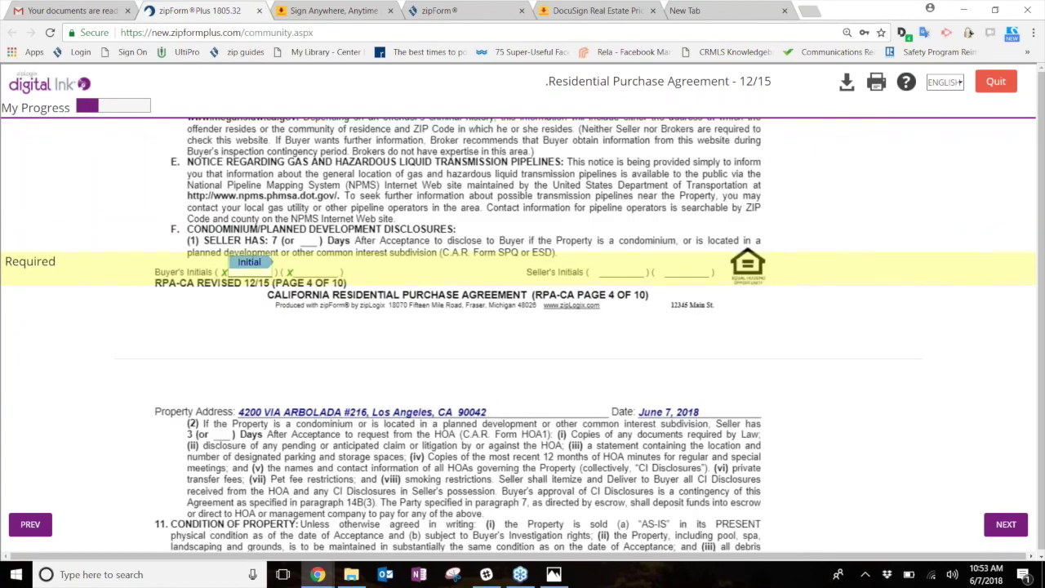
pyautogui.click(256, 234)
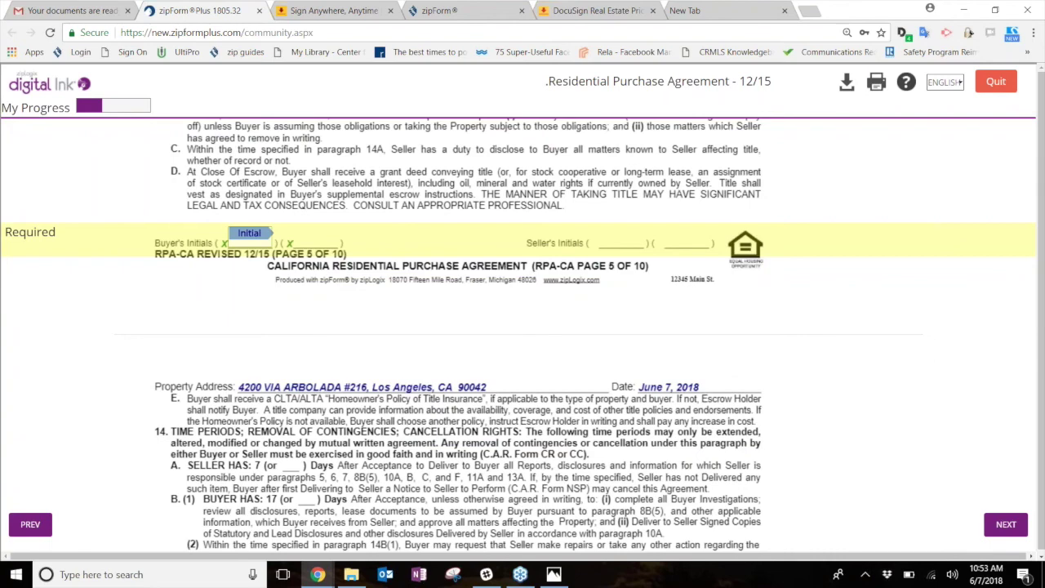
pyautogui.click(255, 234)
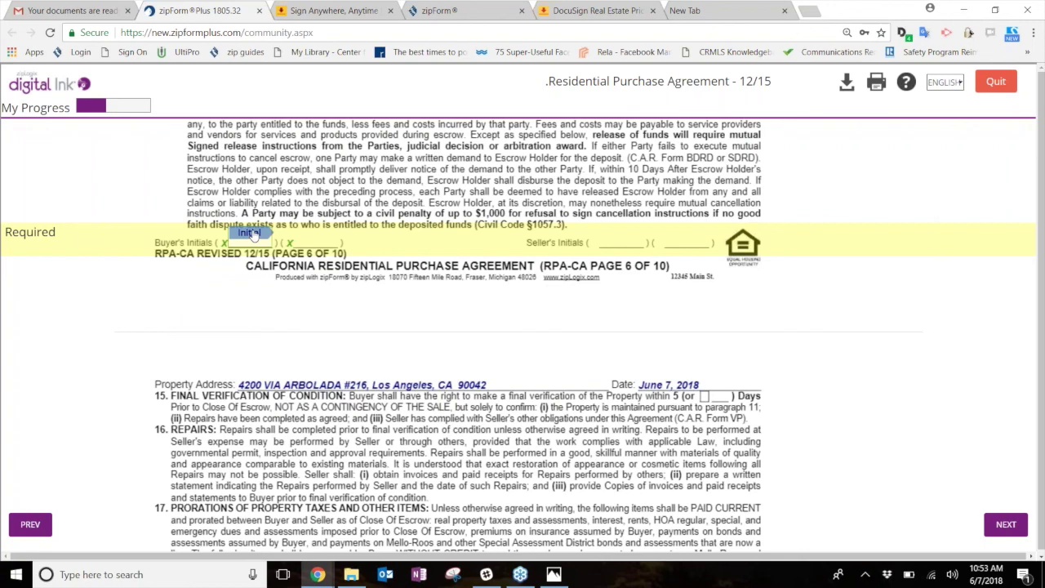
pyautogui.click(250, 232)
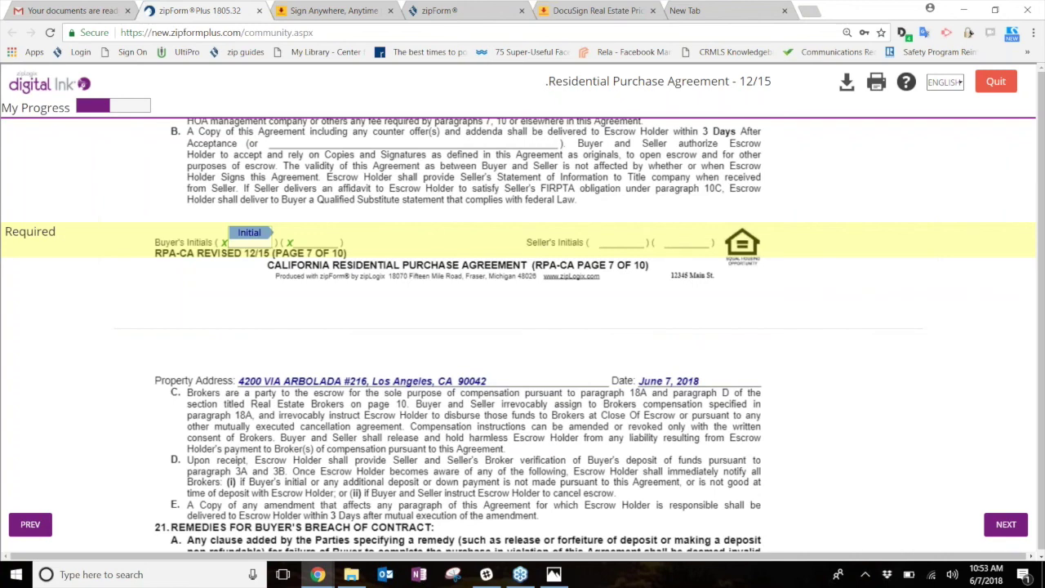
pyautogui.click(254, 235)
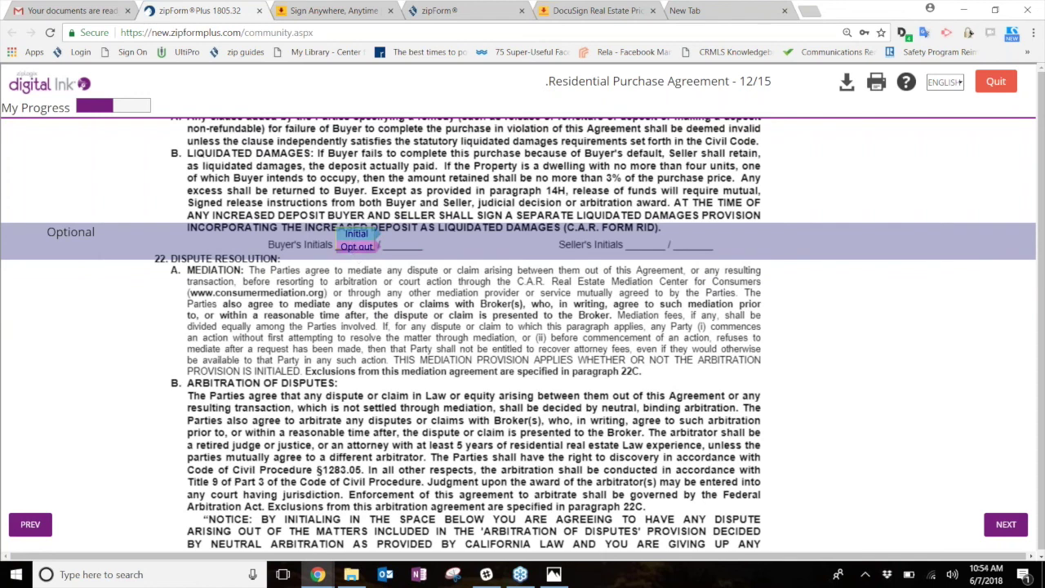
# - Initial the optional liquidated damages and arbitration of disputes clauses
pyautogui.scroll(1, 424, 259)
pyautogui.scroll(1, 424, 259)
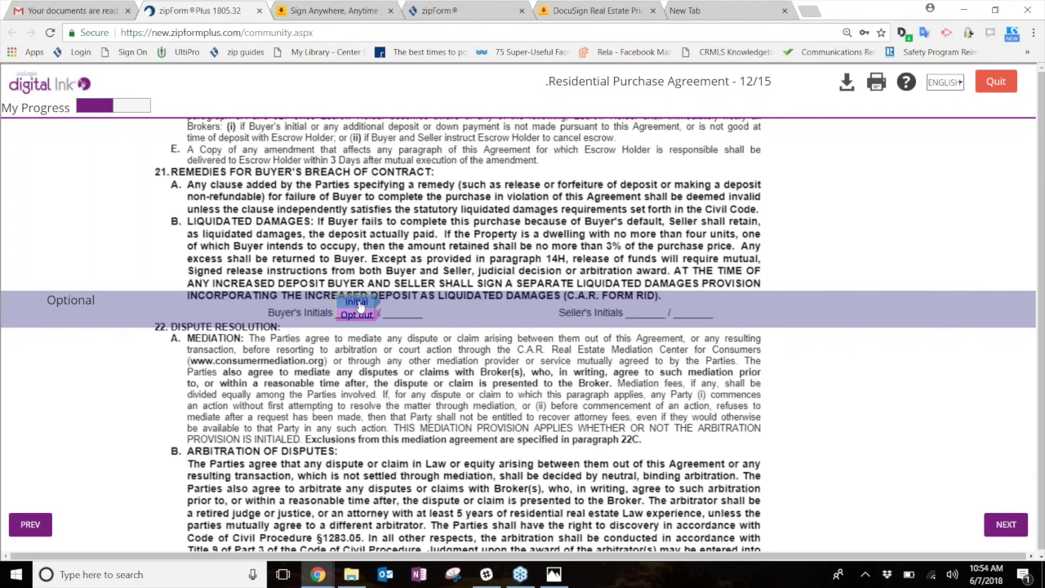
pyautogui.click(357, 303)
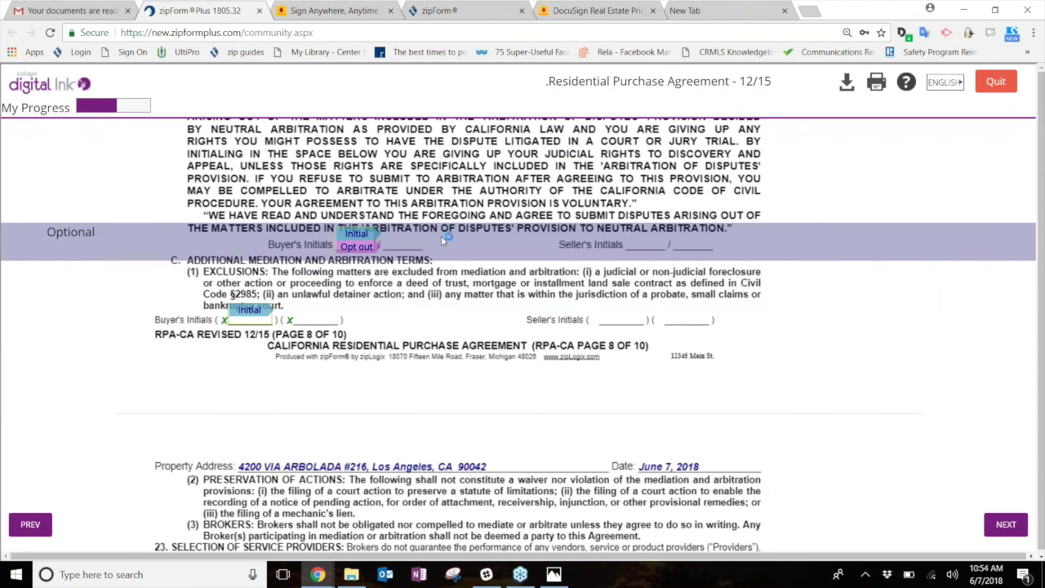
pyautogui.scroll(1, 284, 239)
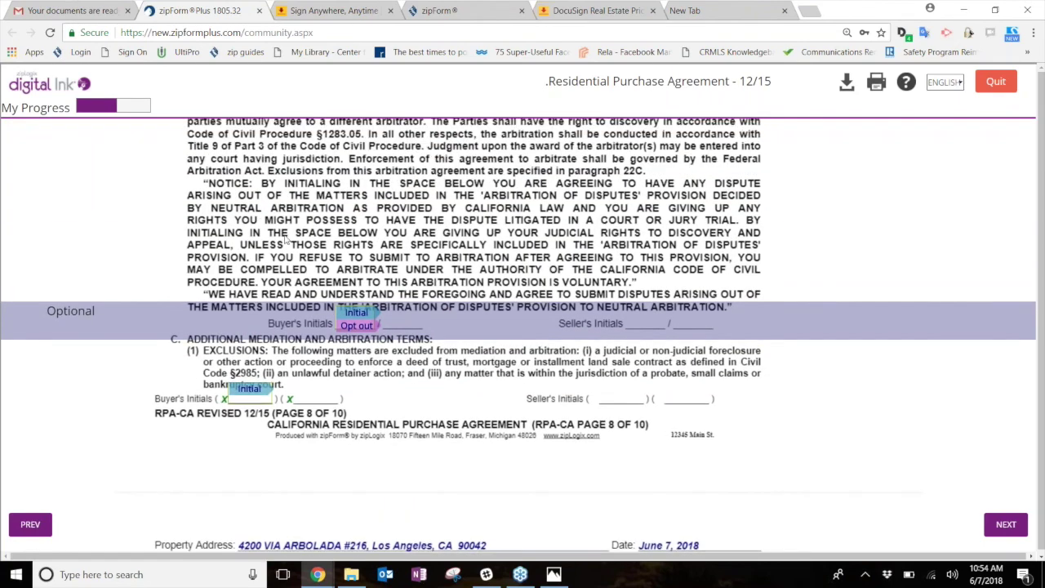
pyautogui.scroll(1, 285, 239)
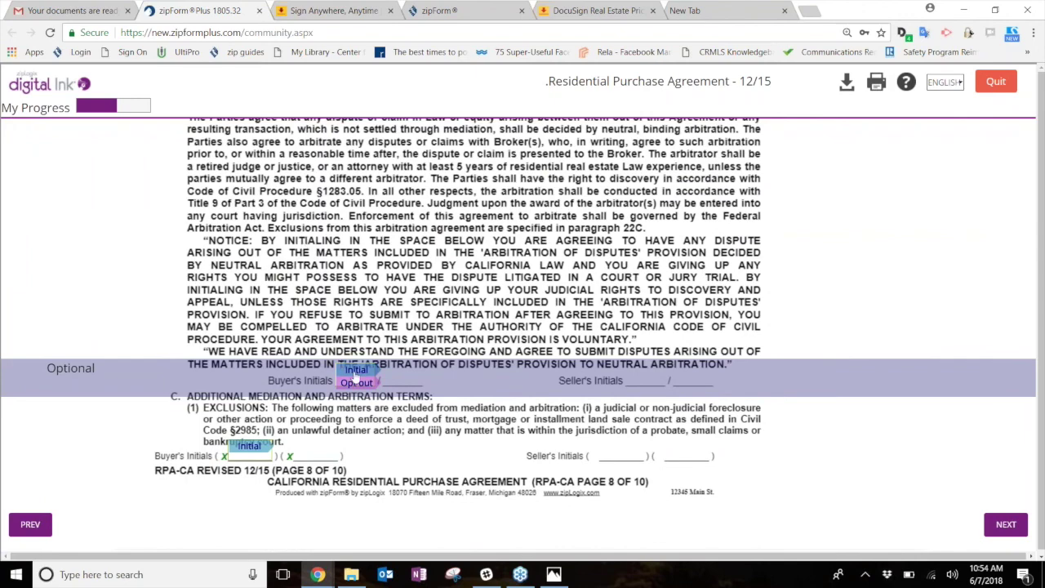
pyautogui.click(355, 372)
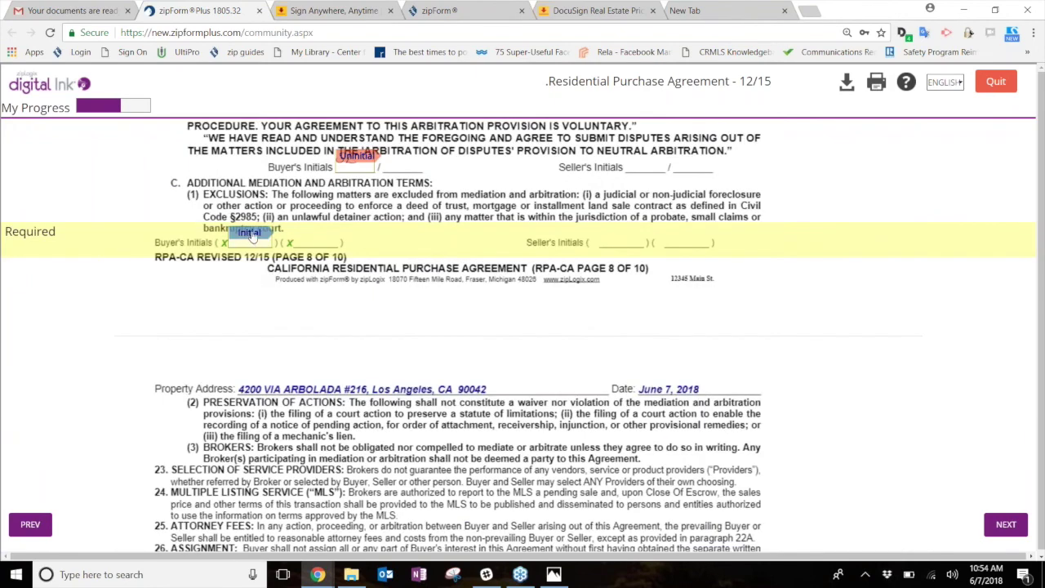
# - Initial pages 8 and 10, sign page 9, and sign the Buyer's Inspection Advisory
pyautogui.click(250, 233)
pyautogui.click(319, 234)
pyautogui.click(608, 233)
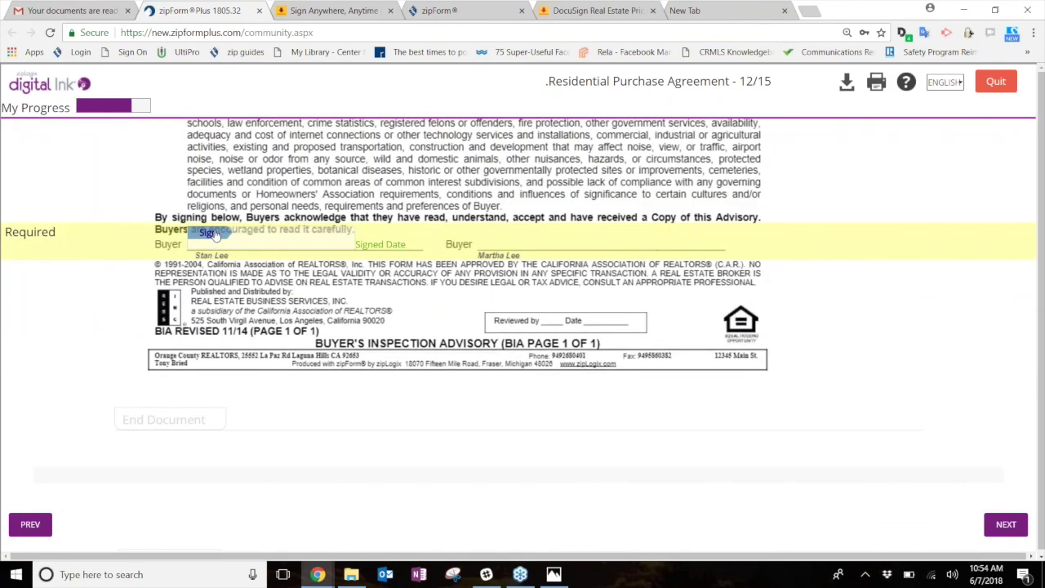
pyautogui.click(211, 234)
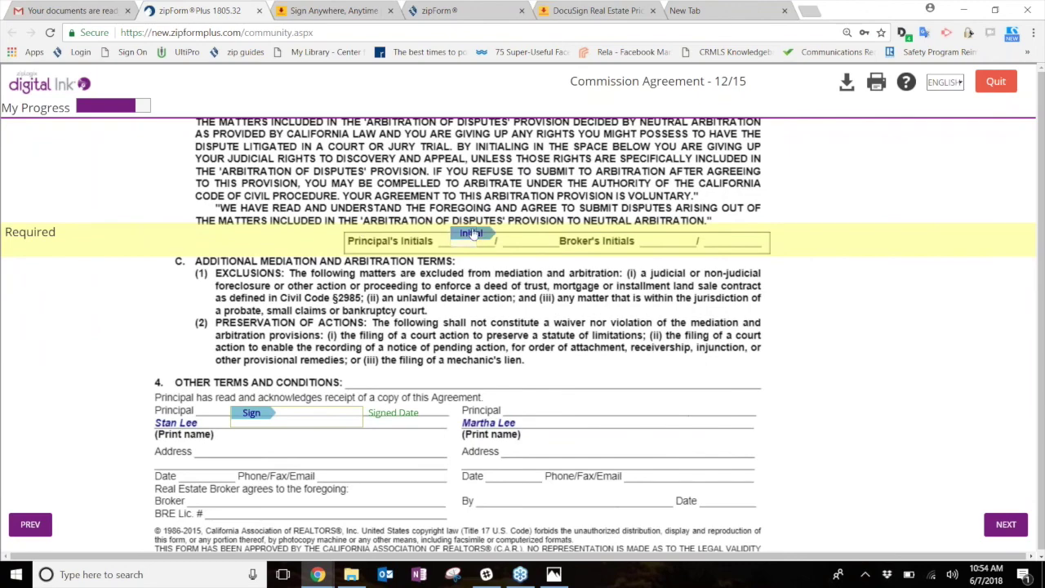
# - Initial and sign the Commission Agreement, then initial and sign Listing Agreement Form B
pyautogui.click(471, 235)
pyautogui.click(251, 234)
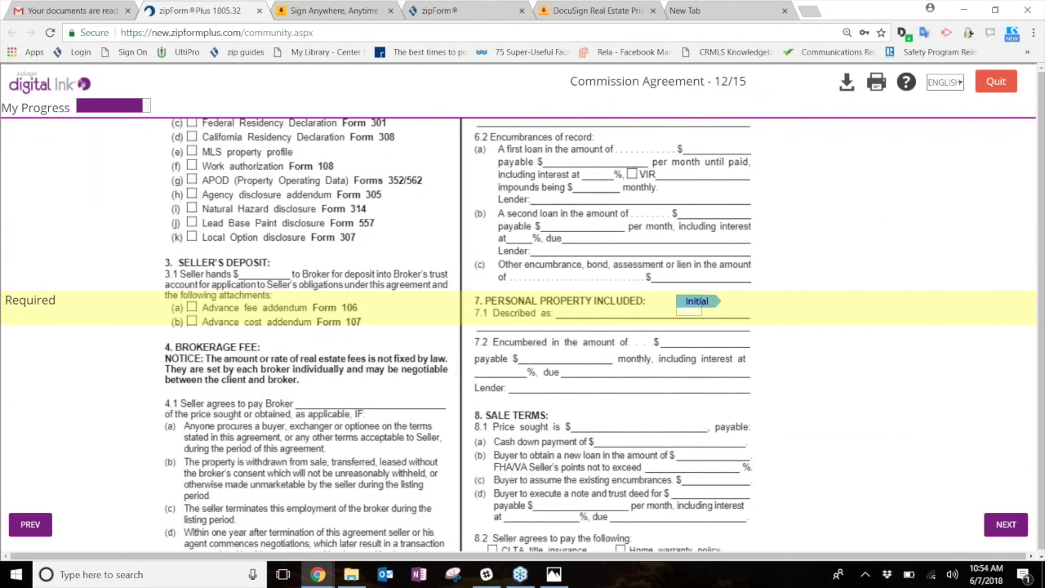
pyautogui.click(693, 232)
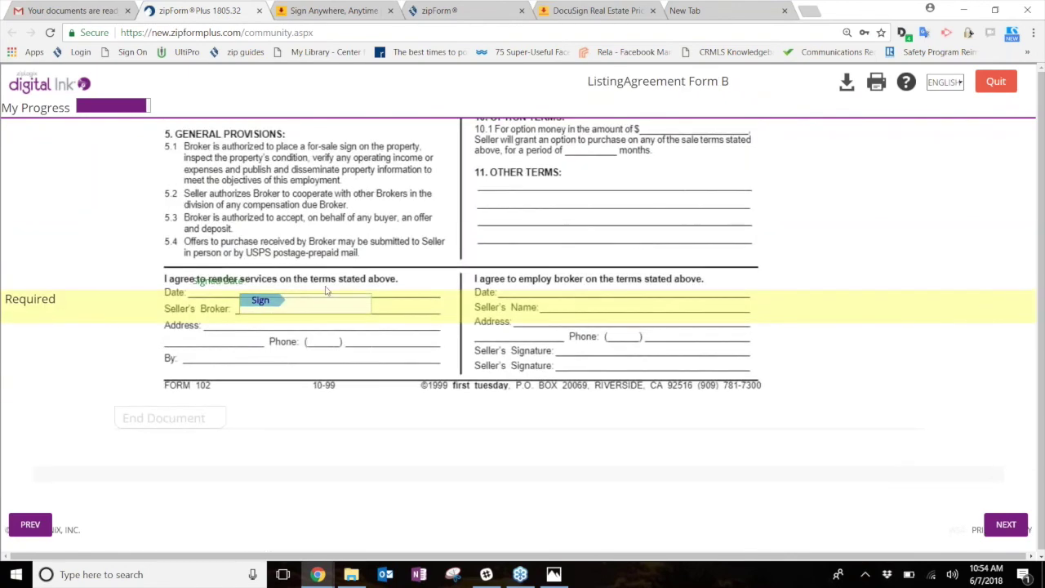
pyautogui.click(262, 302)
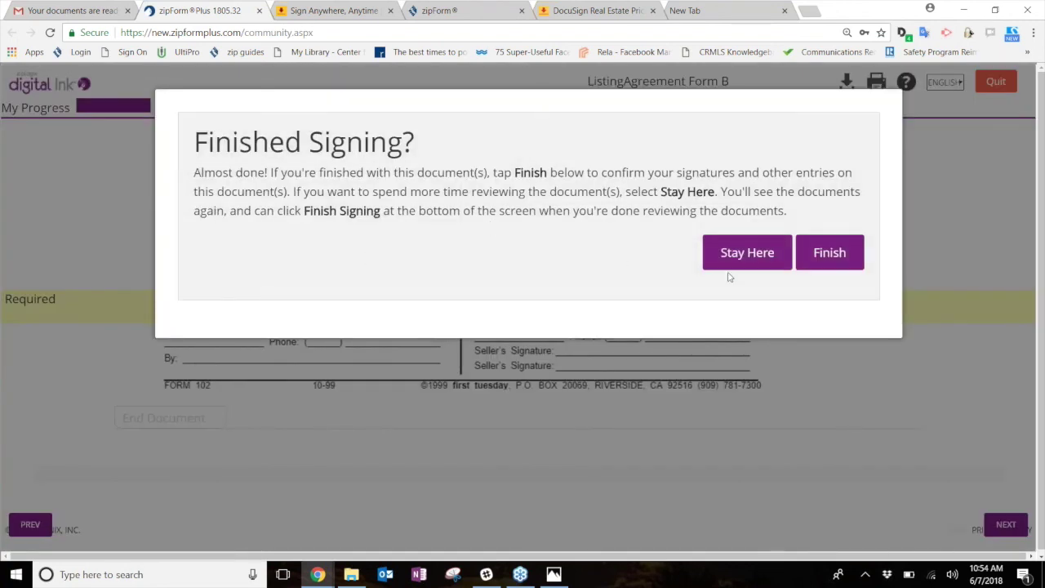
# - Confirm Finish to submit all signatures and entries
pyautogui.click(828, 249)
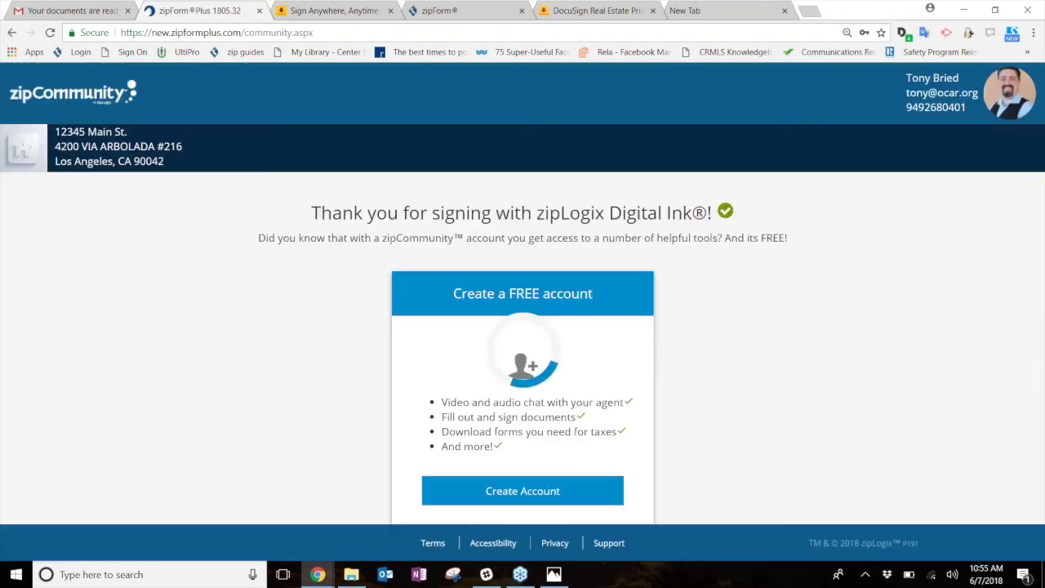
# - Close the finished signing browser tab
pyautogui.click(258, 11)
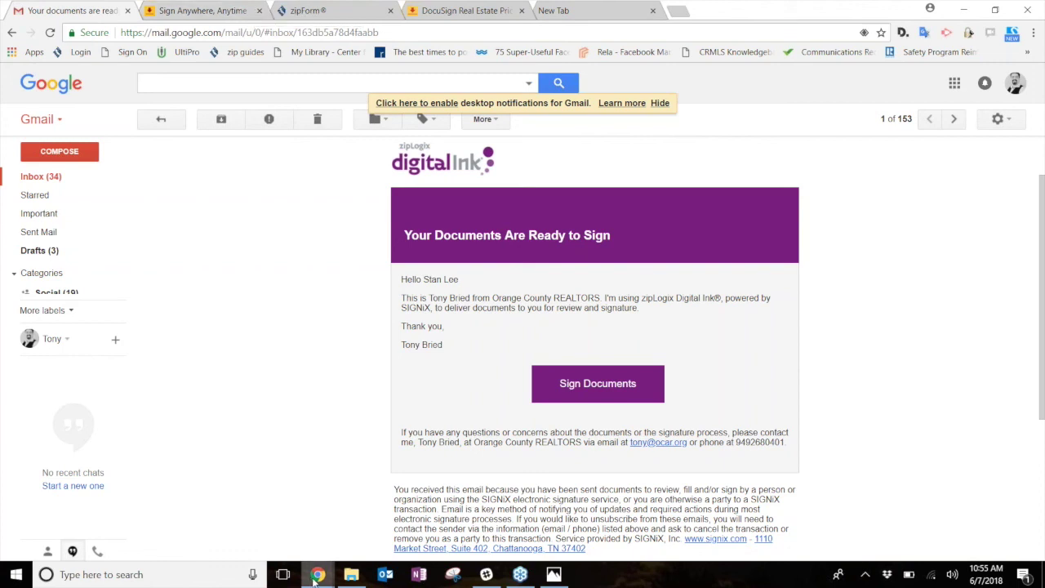
# - Back in zipForm Plus, open the 12345 Main St. transaction's Documents and its Signature Packet 2 folder
pyautogui.moveTo(317, 574)
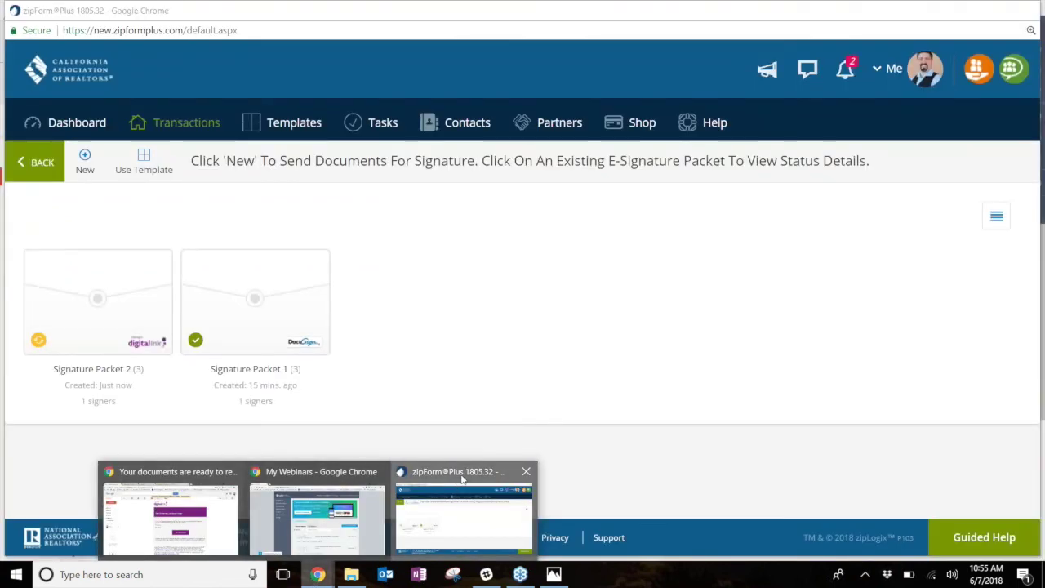
pyautogui.click(462, 490)
pyautogui.click(177, 131)
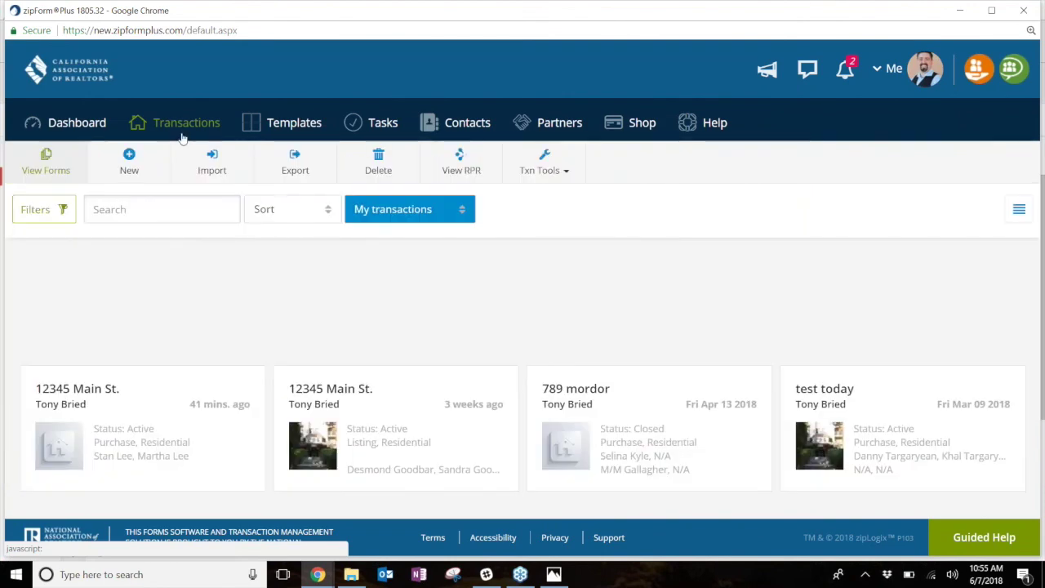
pyautogui.click(85, 391)
pyautogui.click(510, 166)
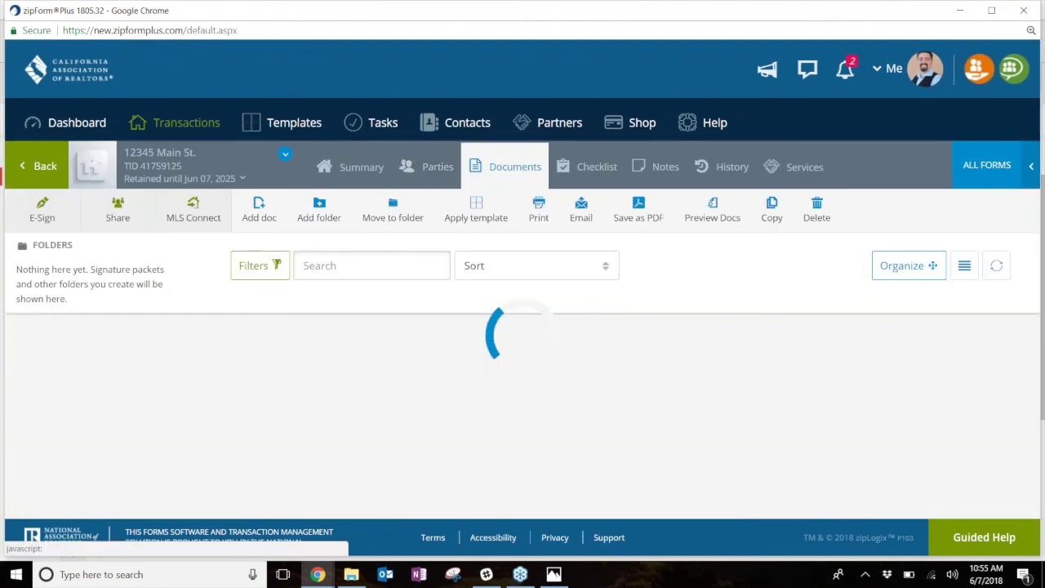
pyautogui.scroll(-3, 534, 244)
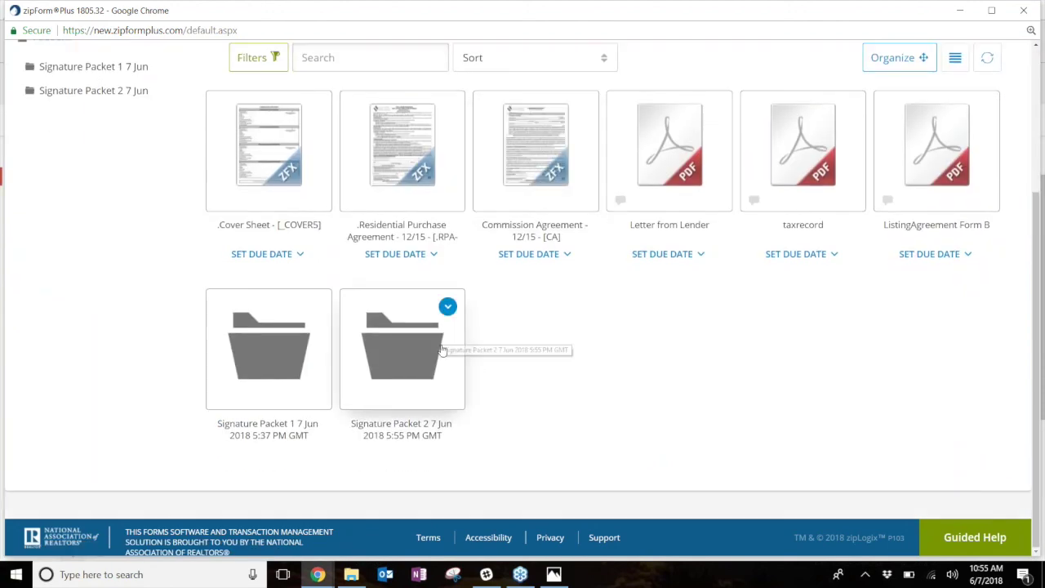
pyautogui.click(384, 357)
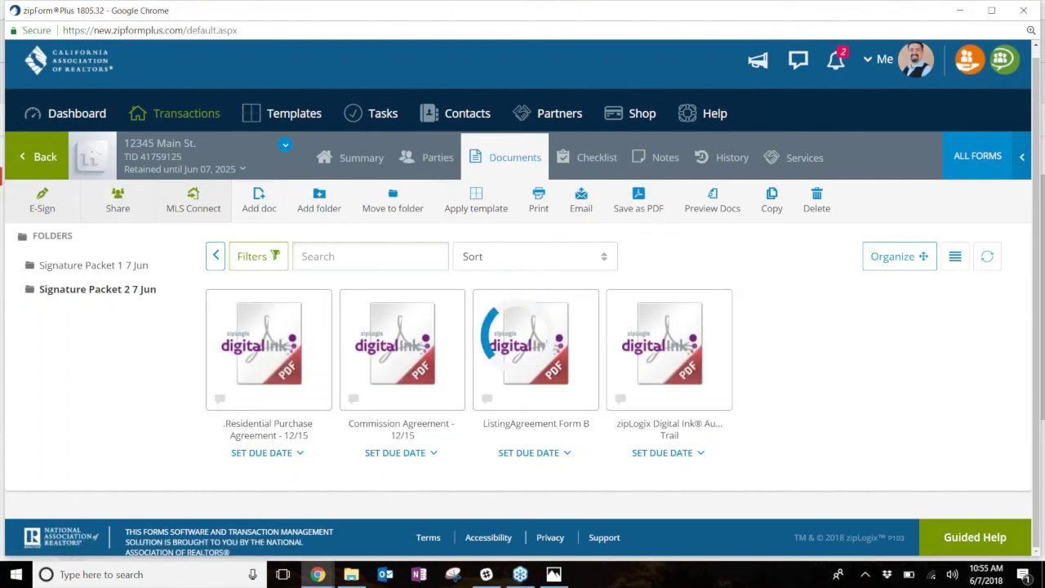
# - Scroll through the signed Residential Purchase Agreement PDF, close it, and return to Transactions
pyautogui.click(319, 335)
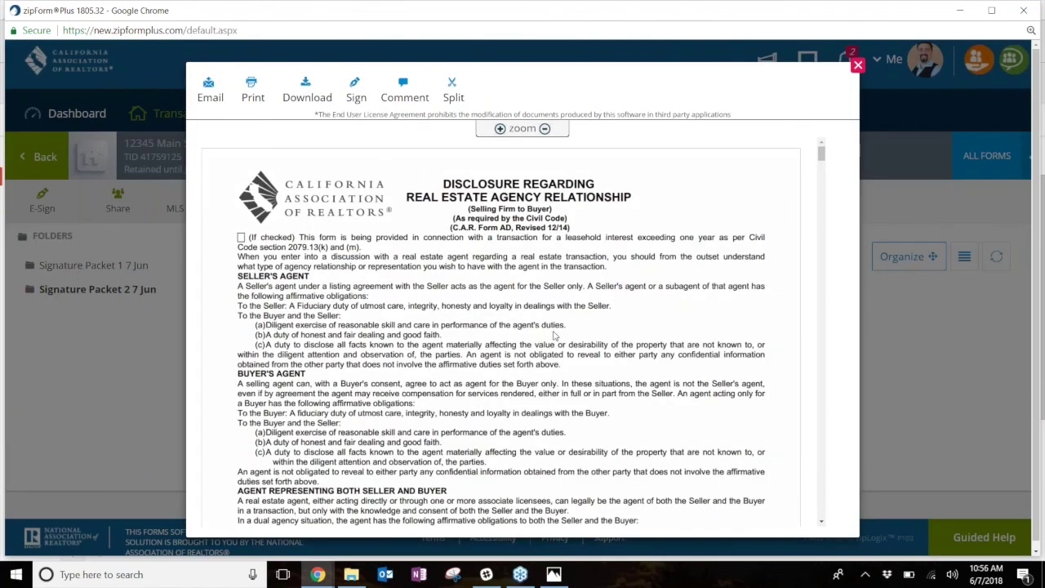
pyautogui.scroll(-4, 553, 335)
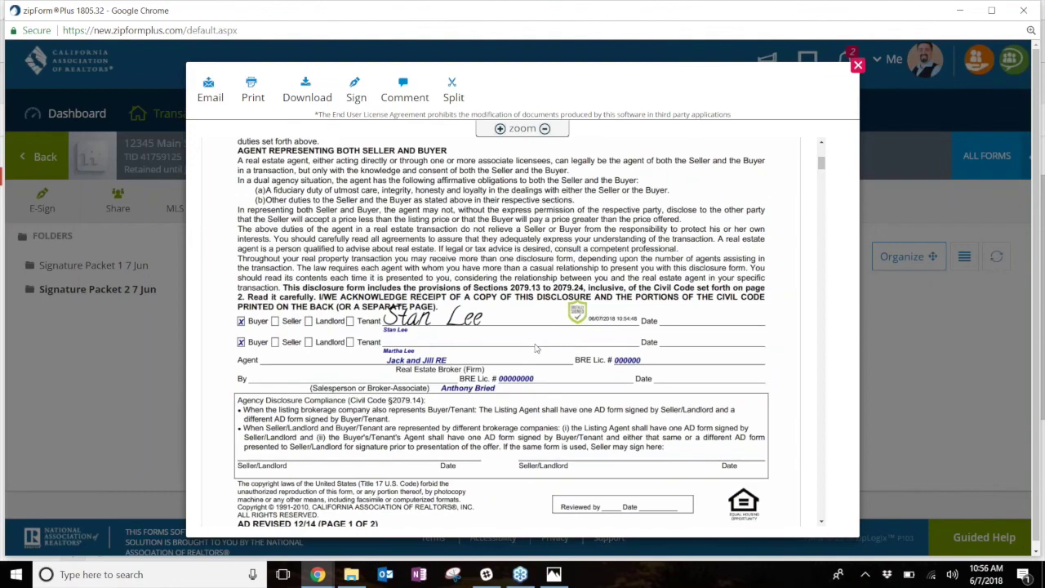
pyautogui.scroll(-20, 535, 348)
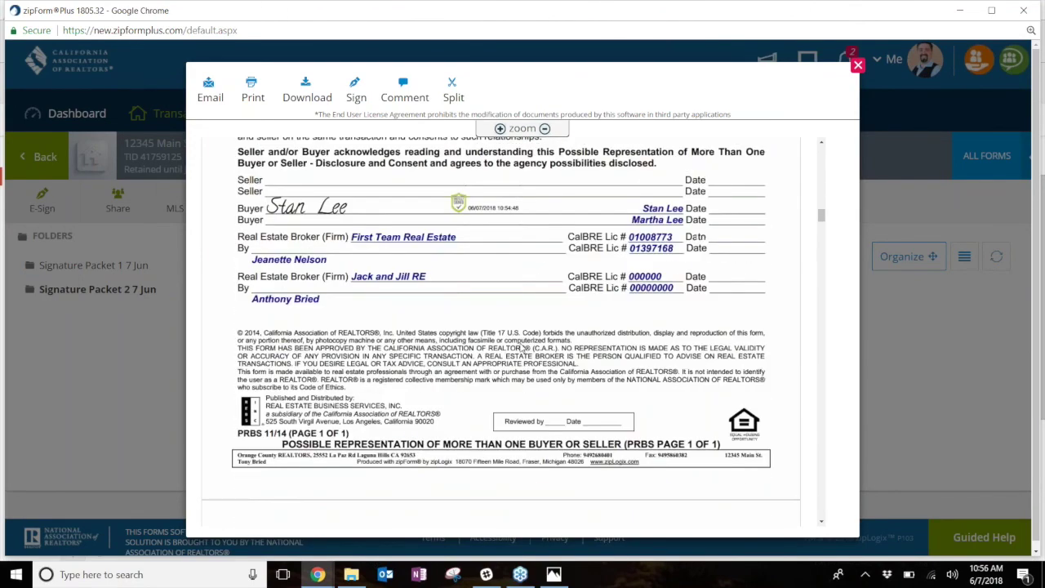
pyautogui.scroll(1, 519, 349)
pyautogui.scroll(-15, 519, 348)
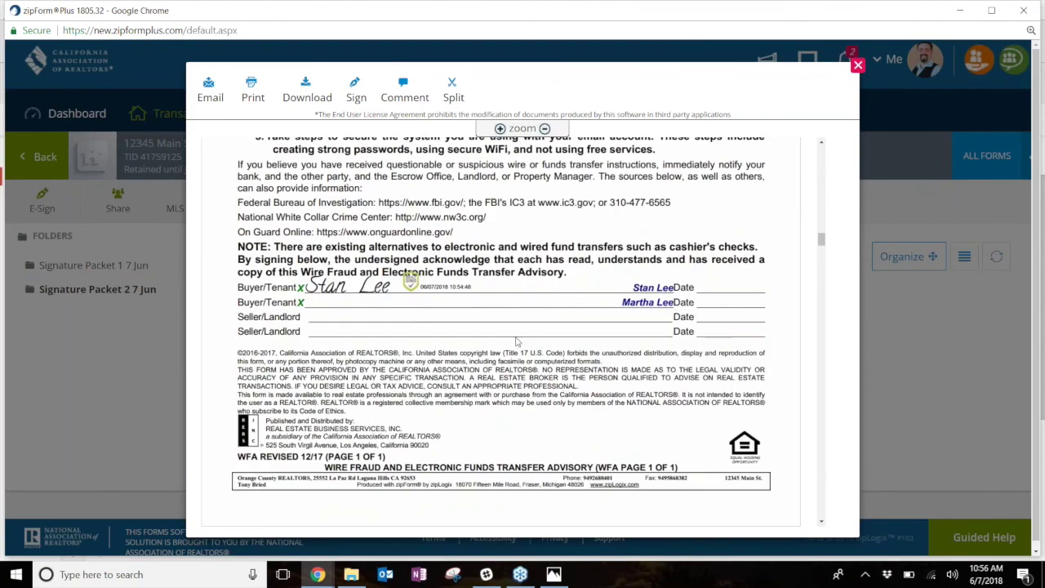
pyautogui.click(857, 64)
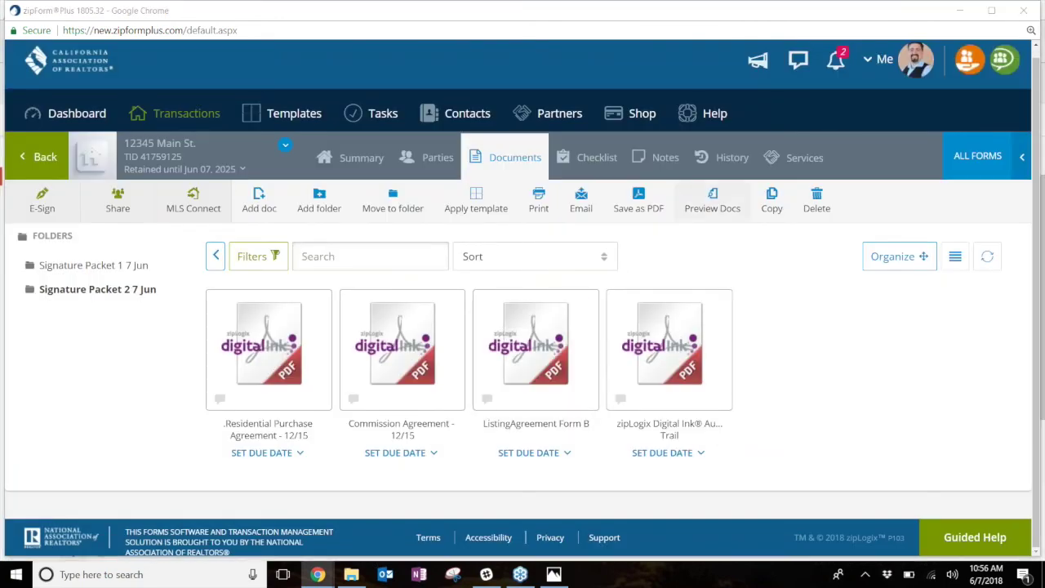
pyautogui.click(194, 115)
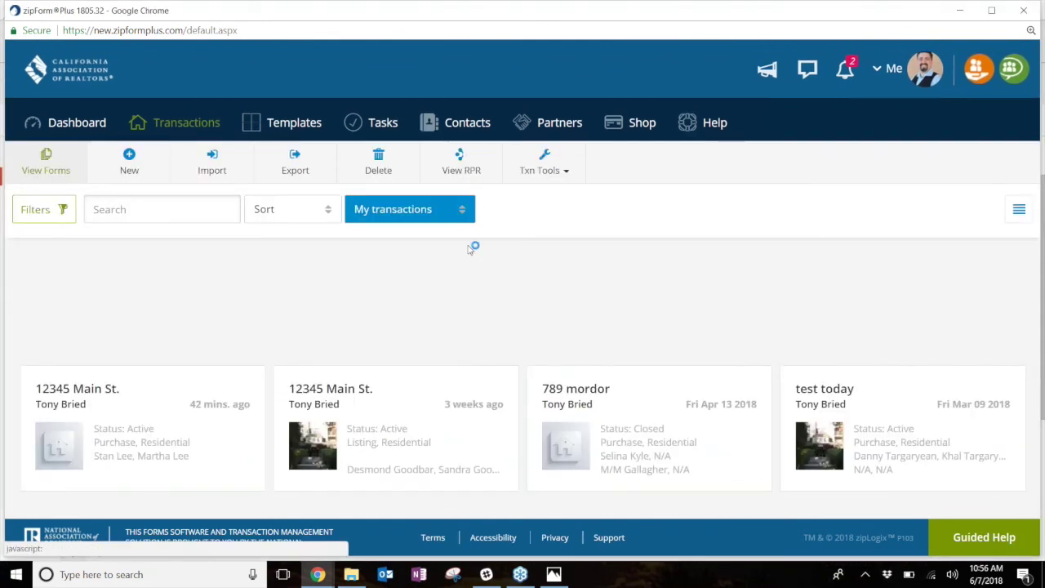